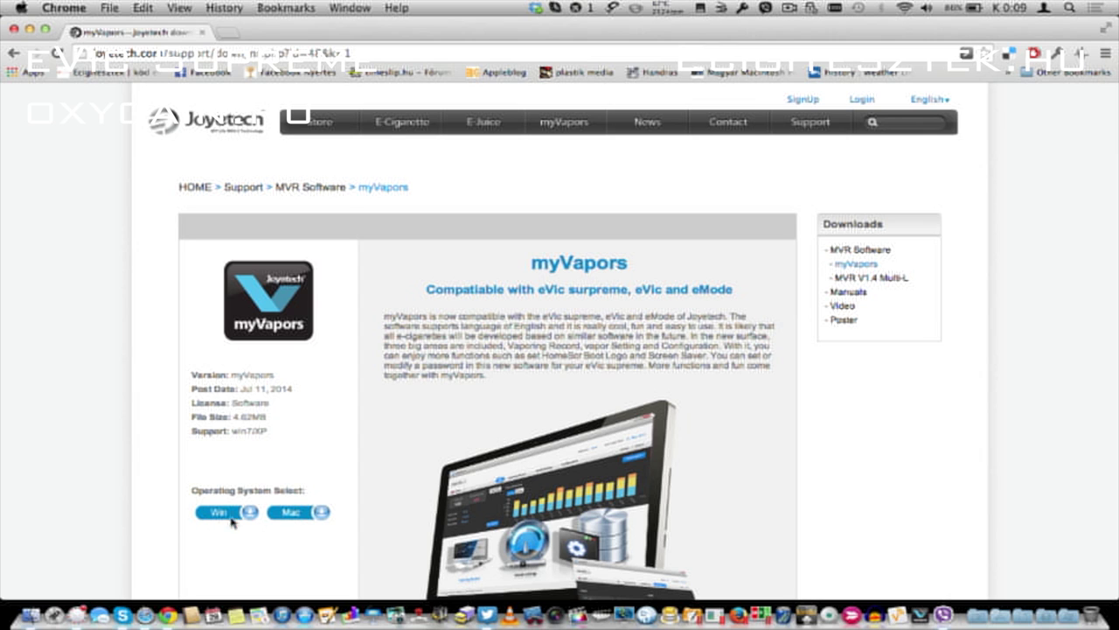
Download the Mac version of myVapors and open the downloaded myVapors_install.zip archive
click(297, 513)
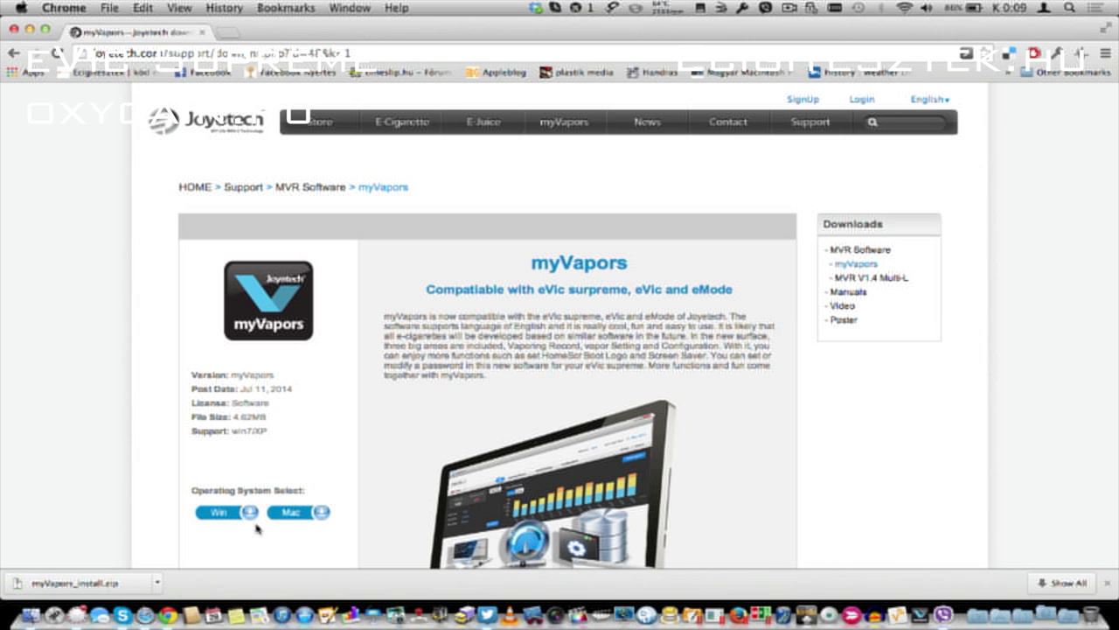
click(136, 583)
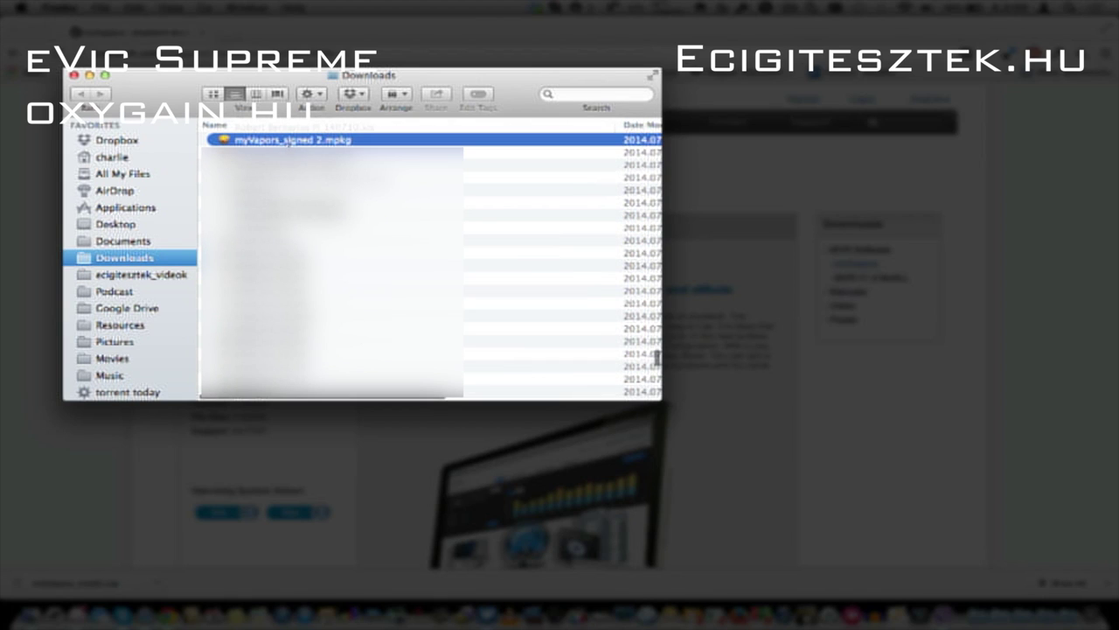
Walk through the myVapors_signed 2.mpkg installer as far as the standard install page and quit without installing
double_click(298, 142)
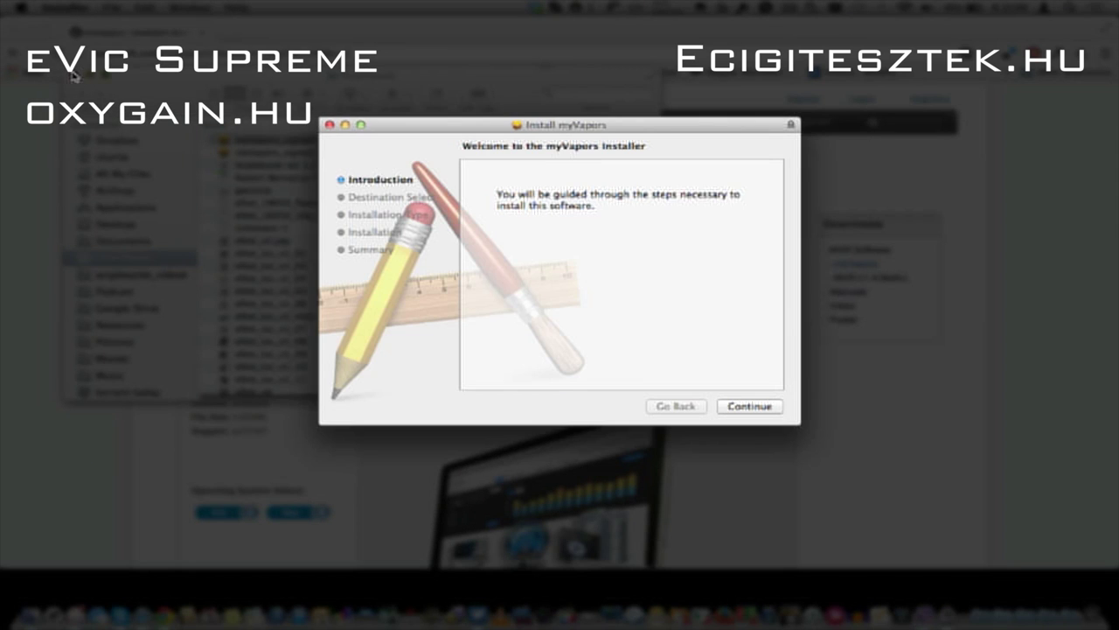
click(752, 407)
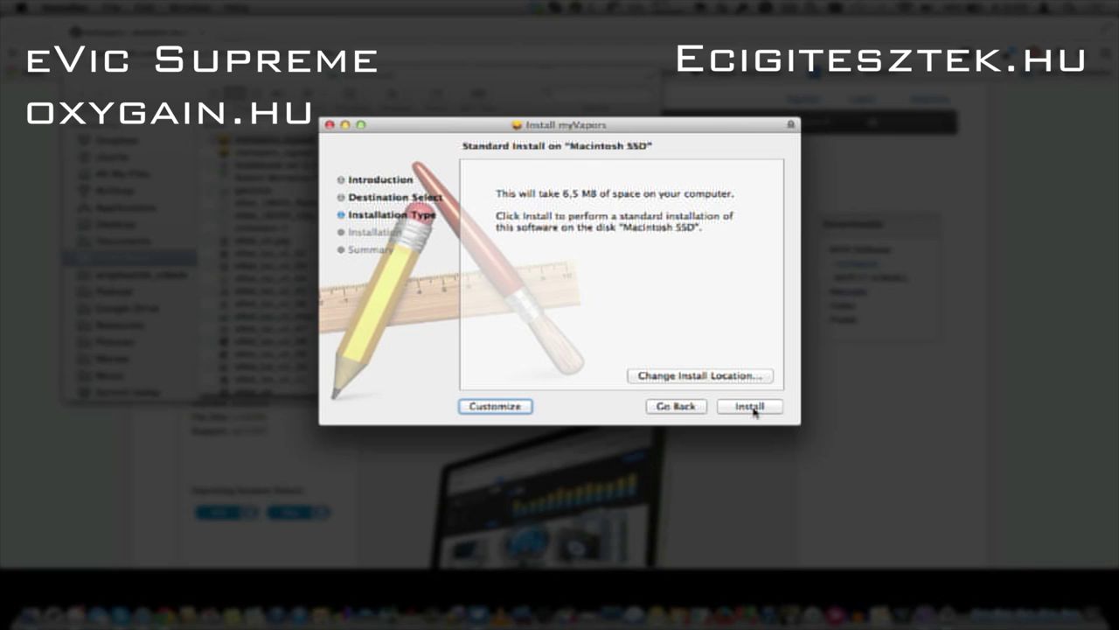
click(330, 126)
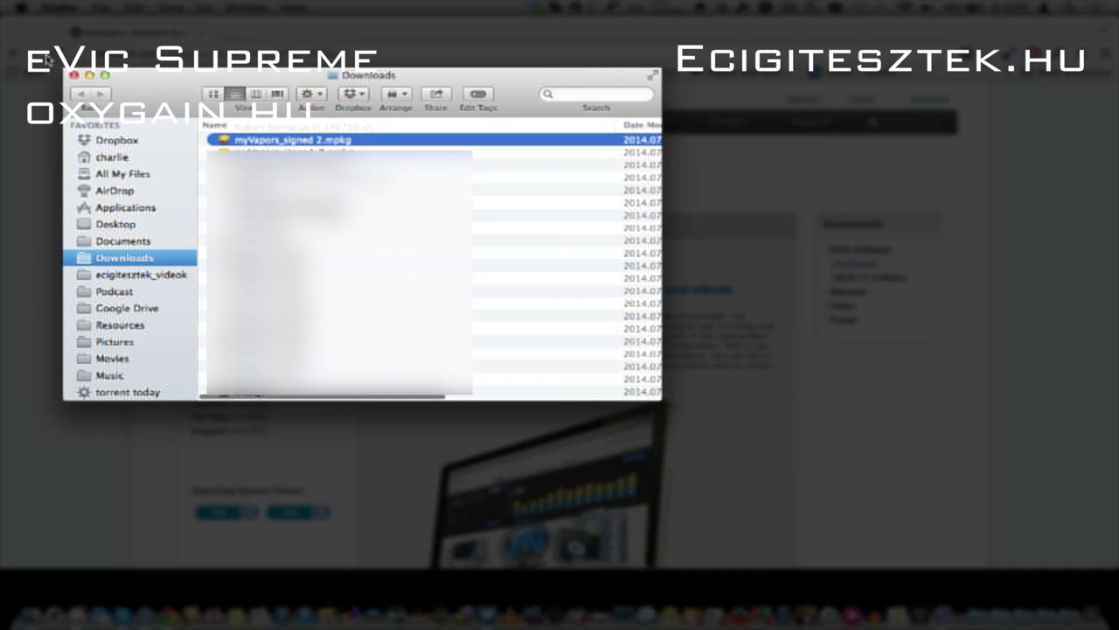
Clear away the Downloads and browser windows, switch to myVapors and import the device data
click(74, 78)
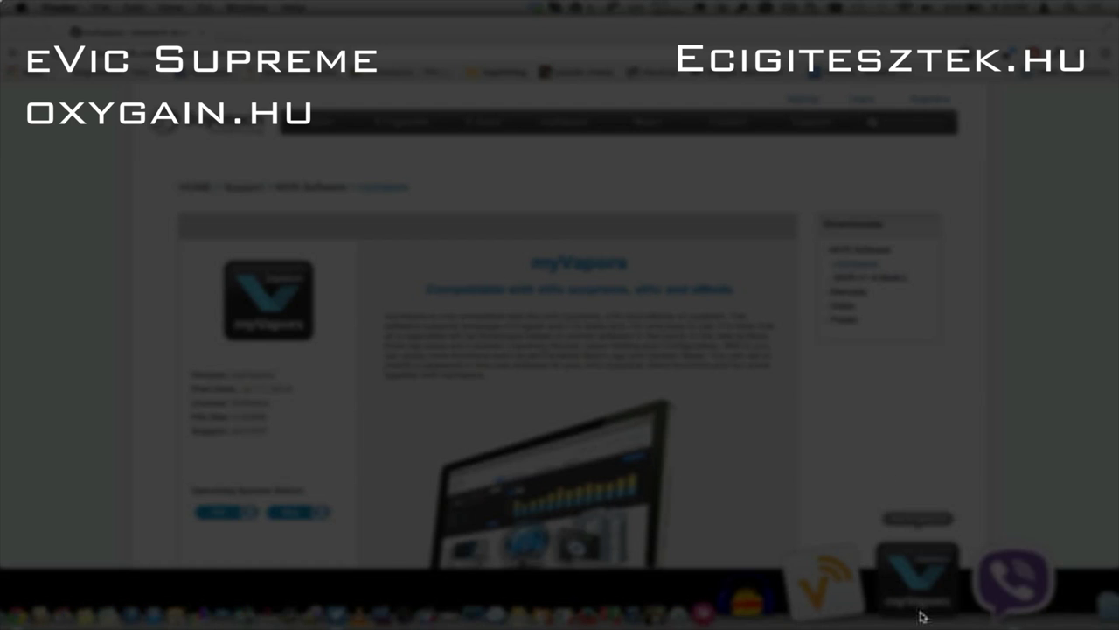
click(35, 32)
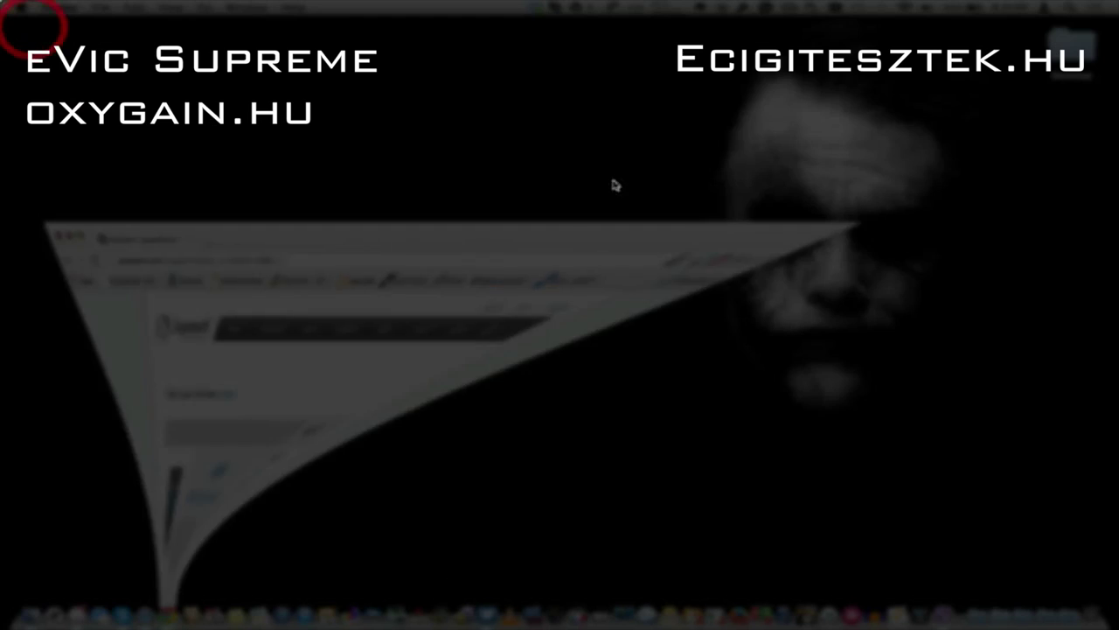
click(926, 616)
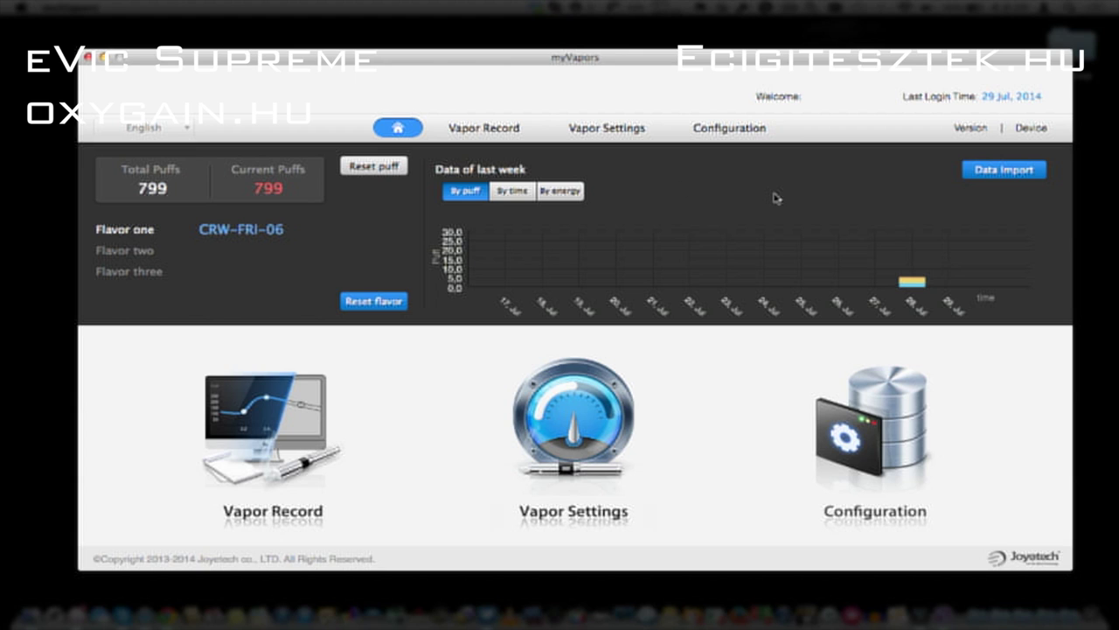
click(1002, 171)
Compare last week's data on the home page by time, by energy and by puff
click(514, 192)
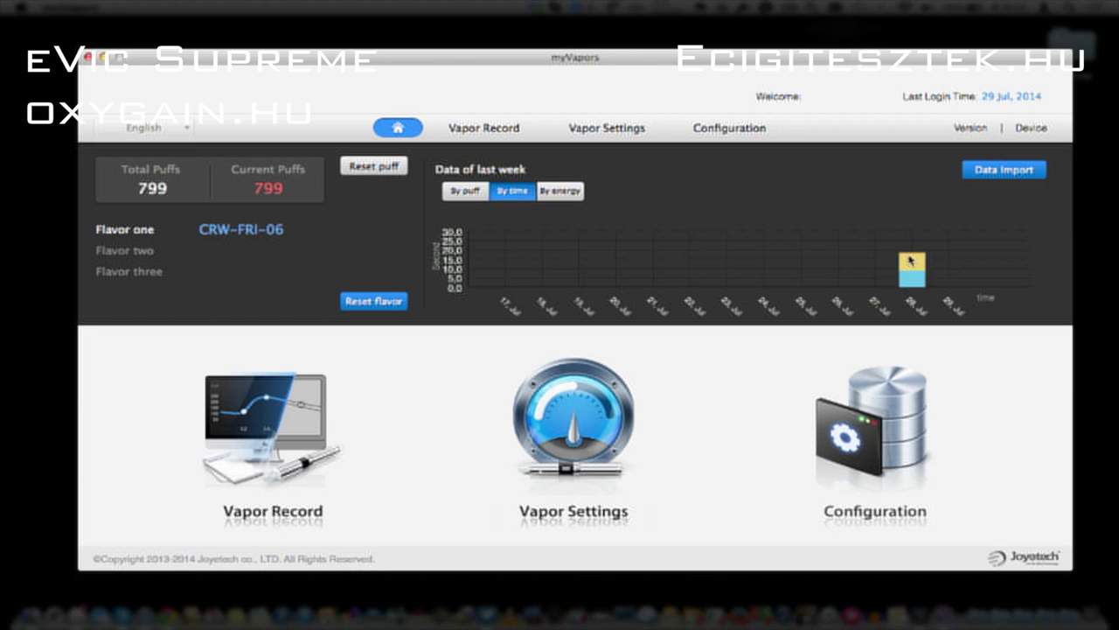
click(564, 194)
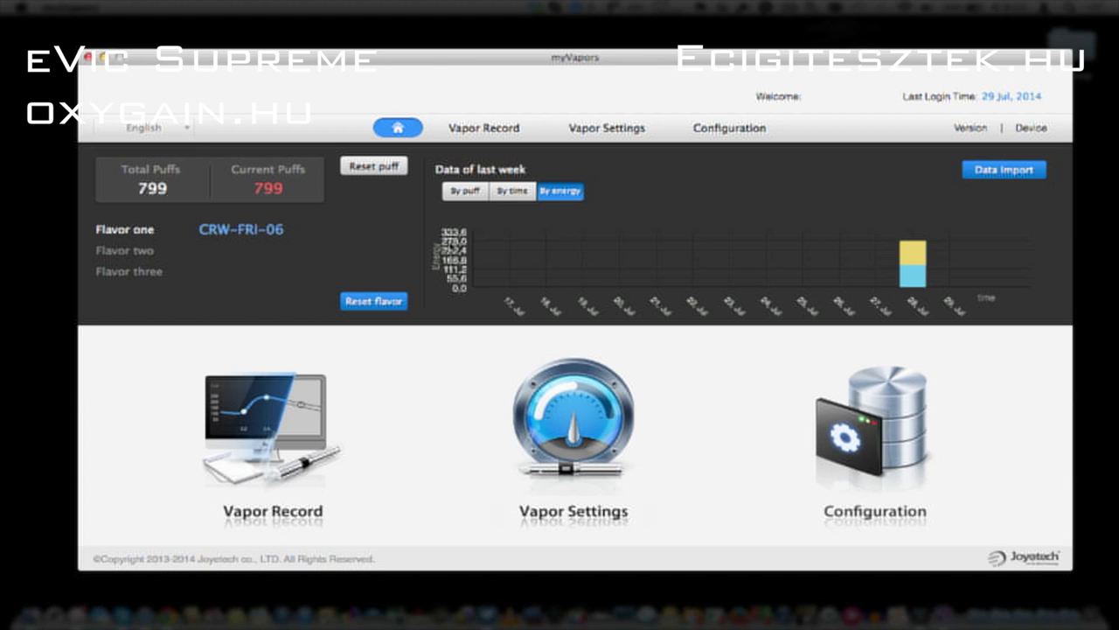
click(514, 192)
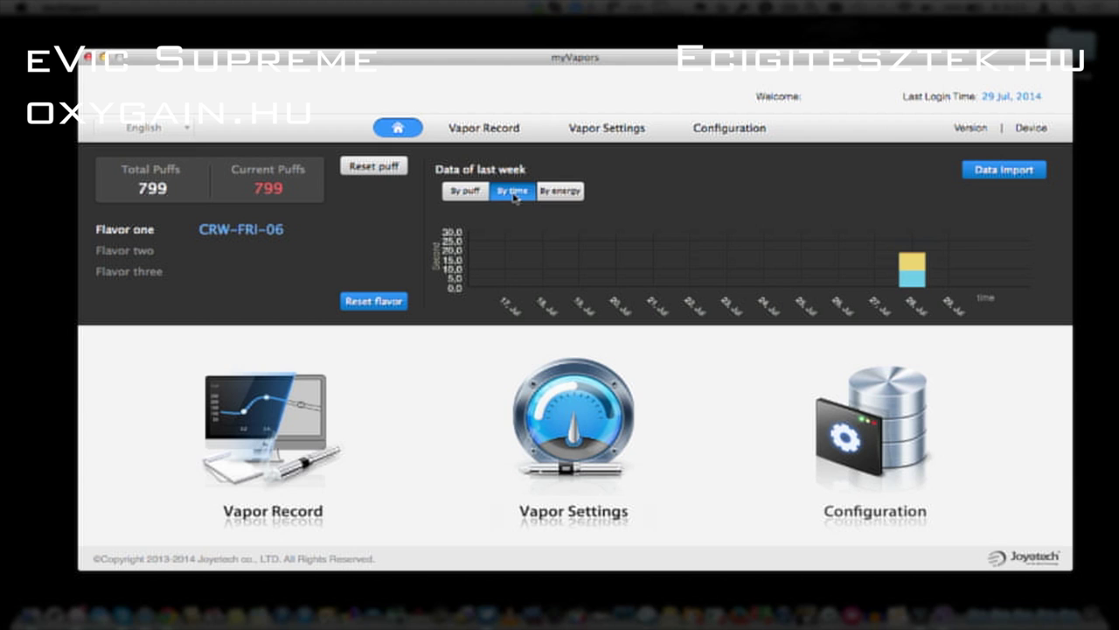
click(568, 193)
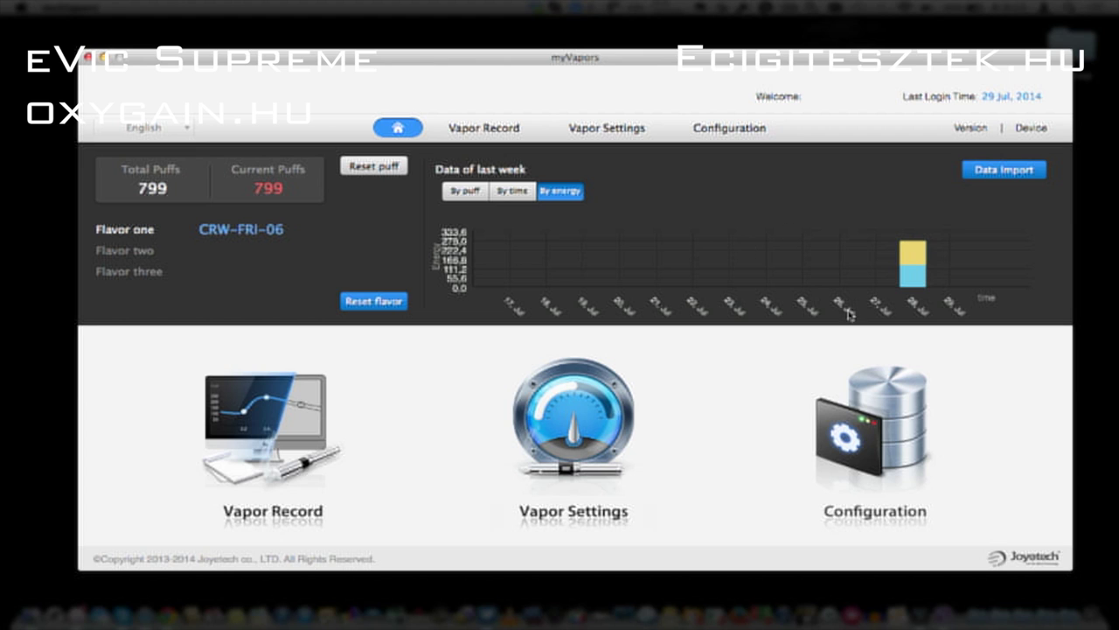
click(512, 191)
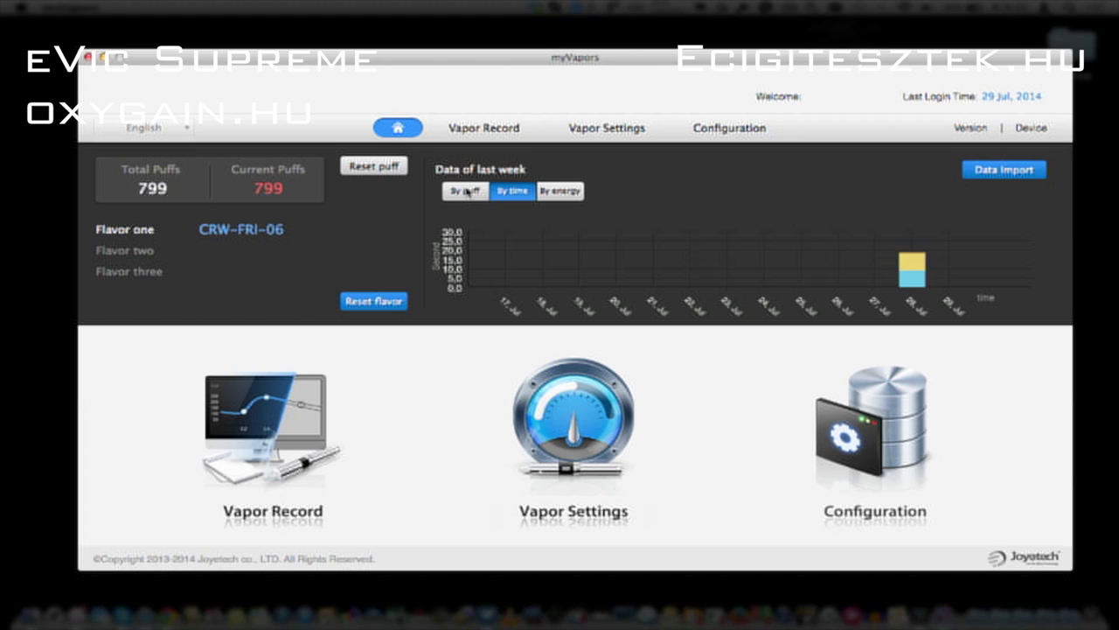
click(468, 191)
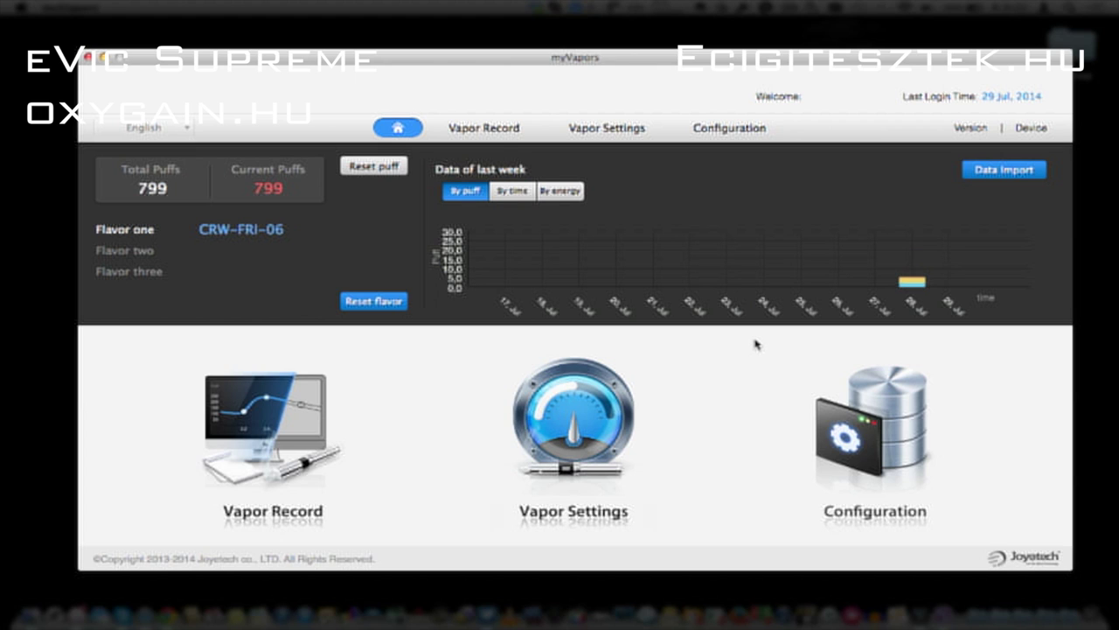
Search the vapor record for the period from 01-07-14 to 28-07-14
click(490, 132)
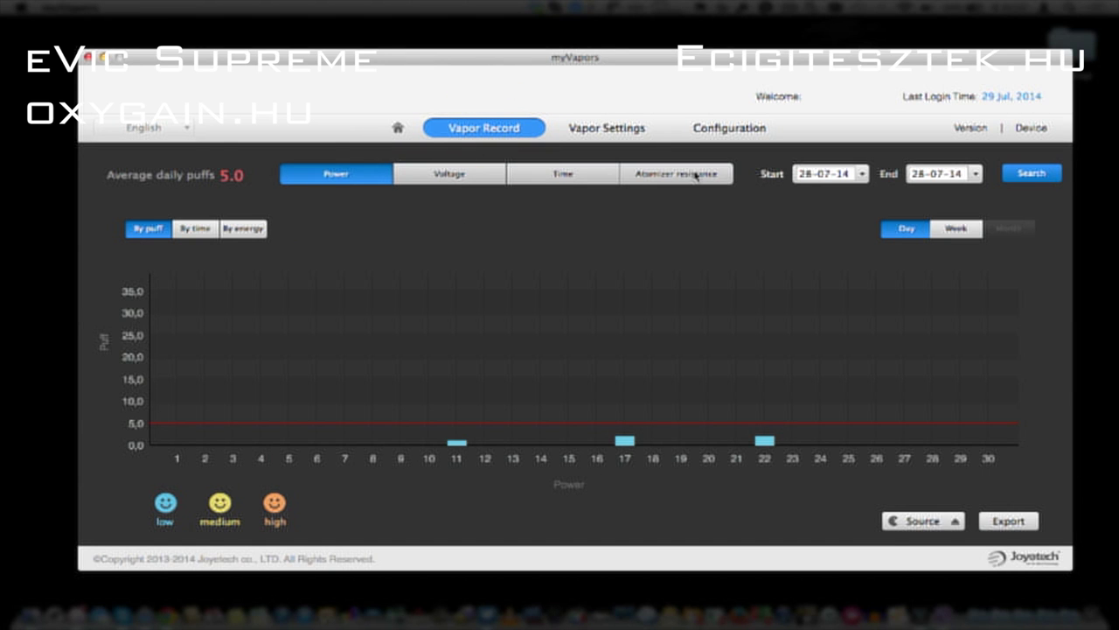
click(862, 178)
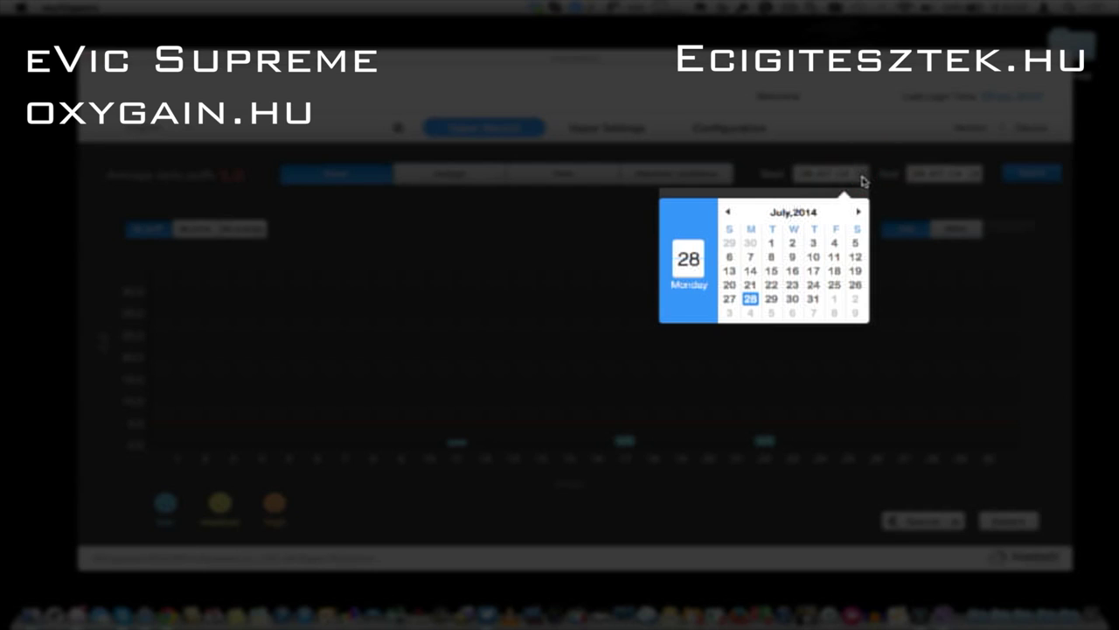
click(773, 247)
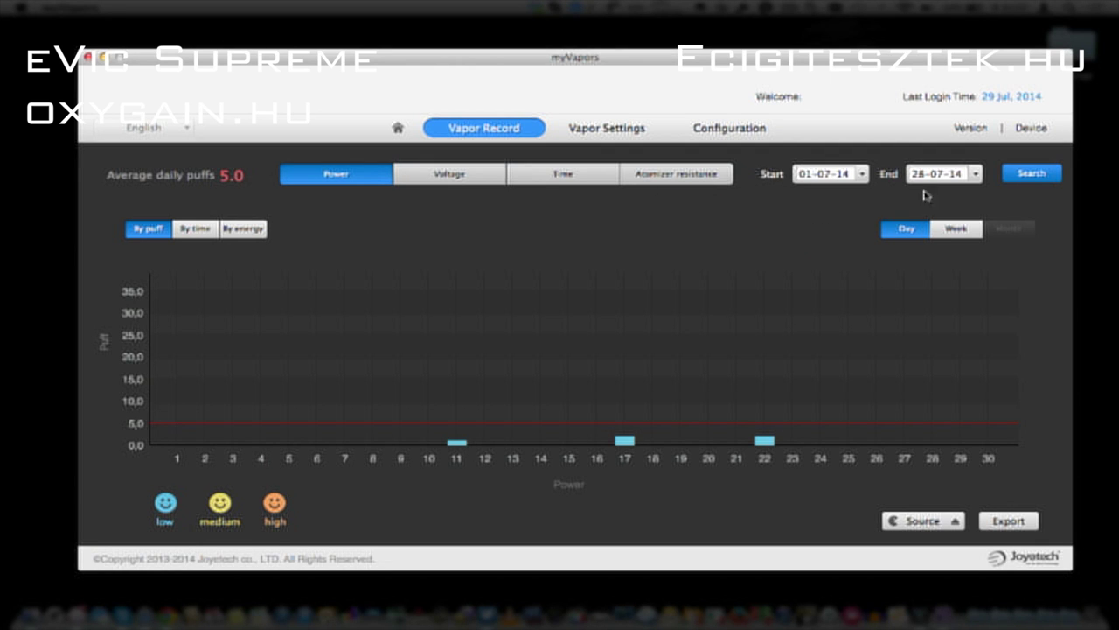
click(1028, 179)
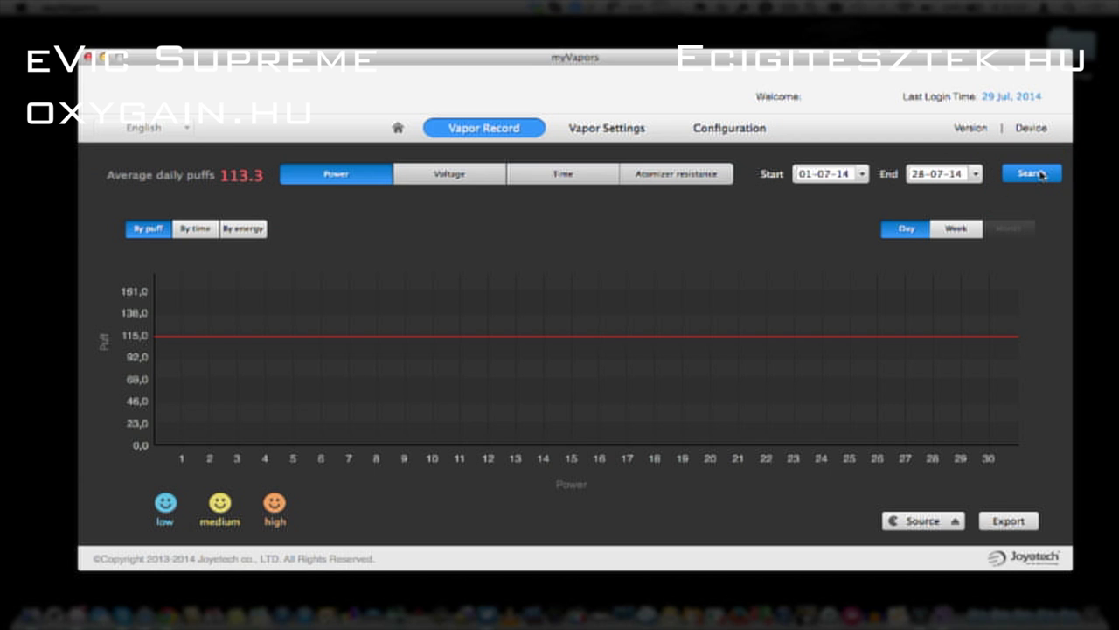
View the power chart of the vapor record by time, by energy and by puff
click(206, 231)
click(242, 231)
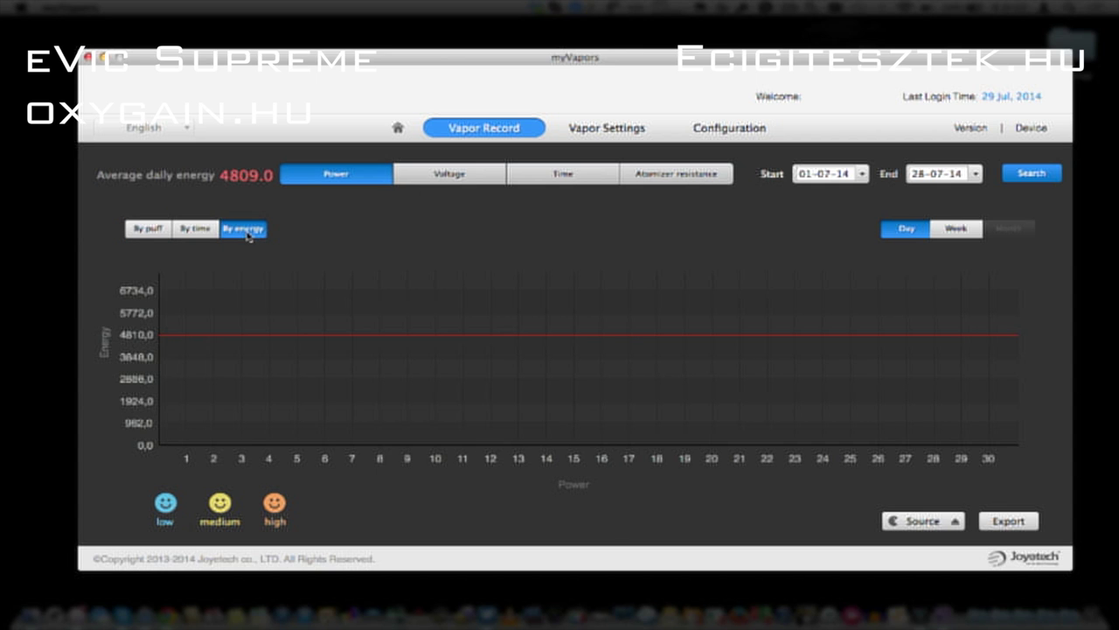
click(147, 232)
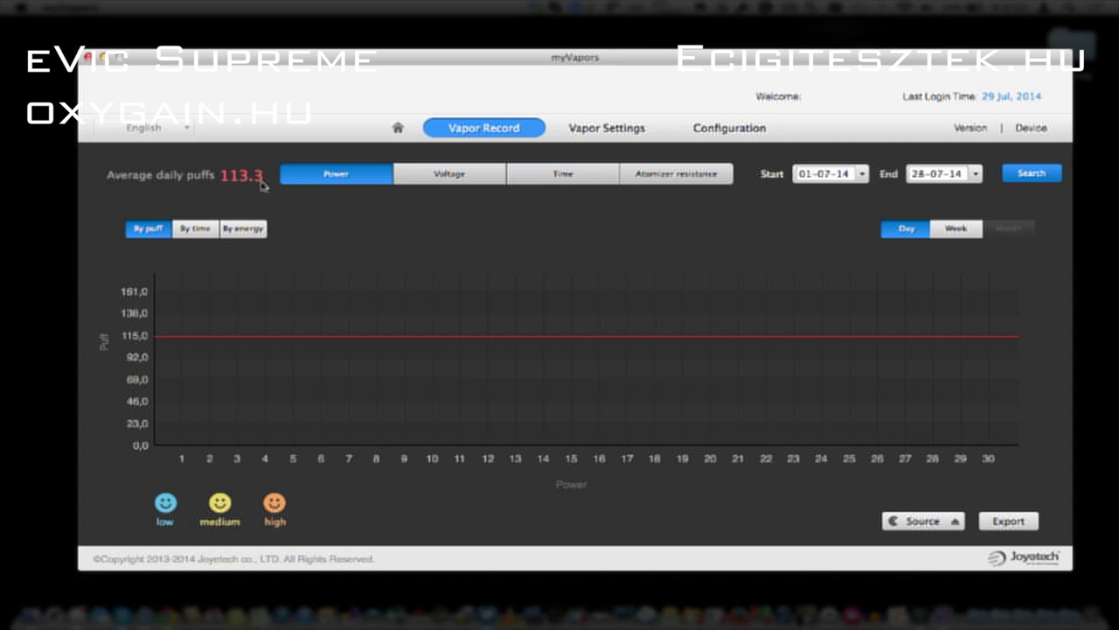
Go past the voltage chart to the time chart and view it by time, by energy and by puff
click(461, 173)
click(521, 180)
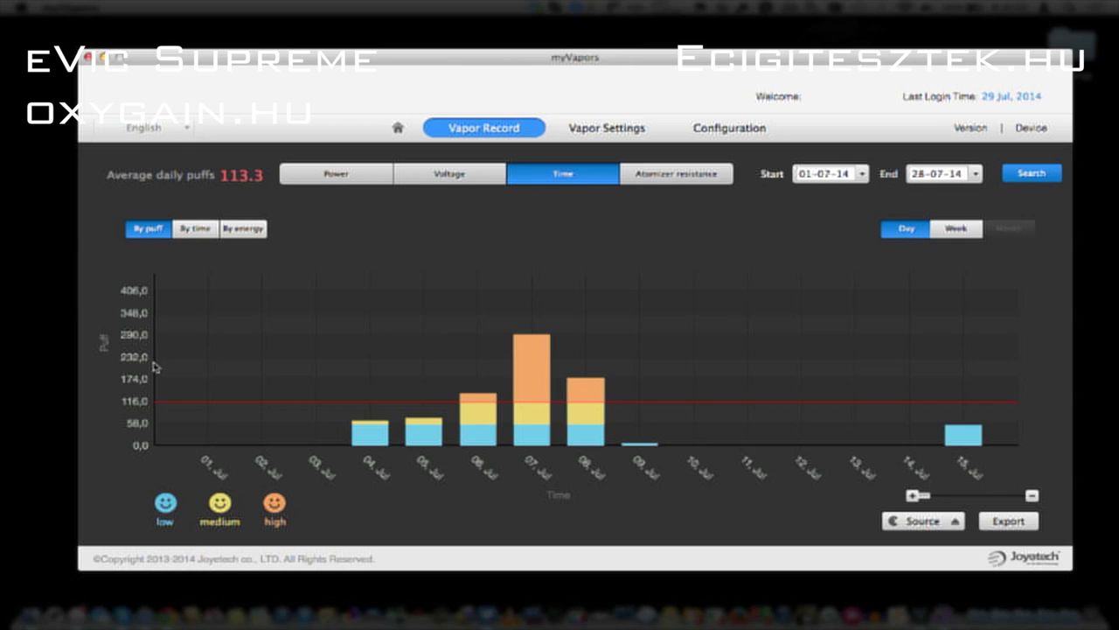
click(196, 229)
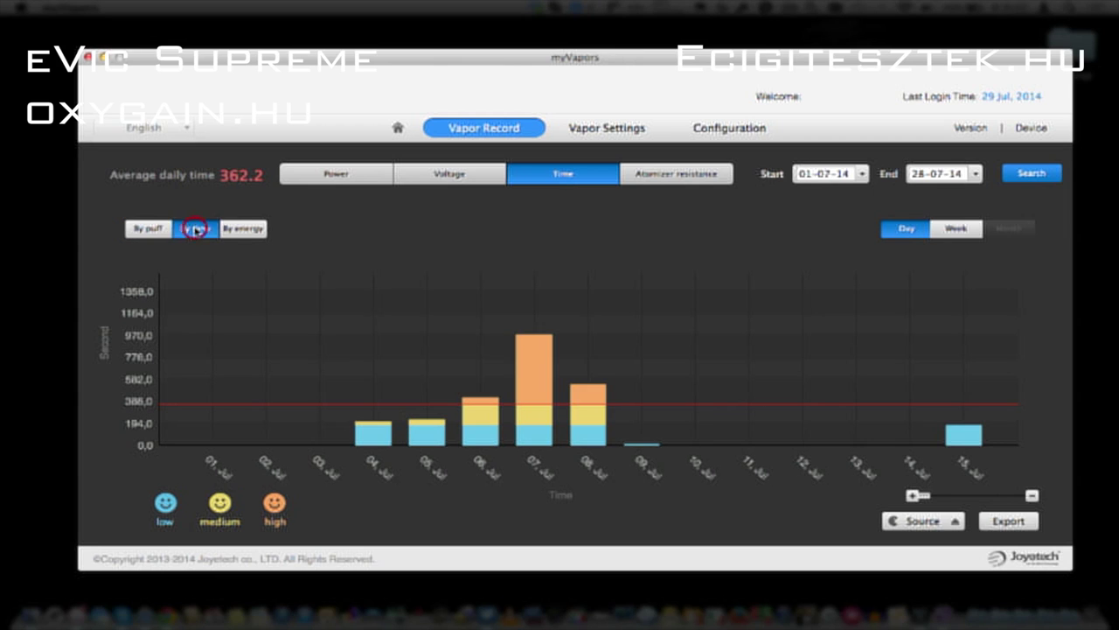
click(242, 229)
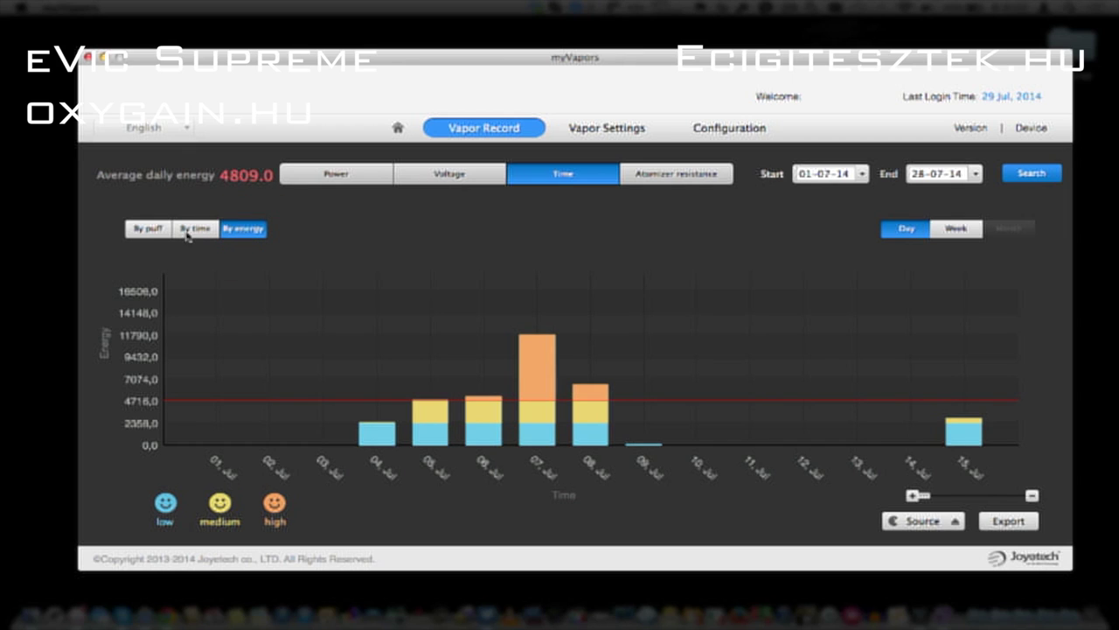
click(151, 229)
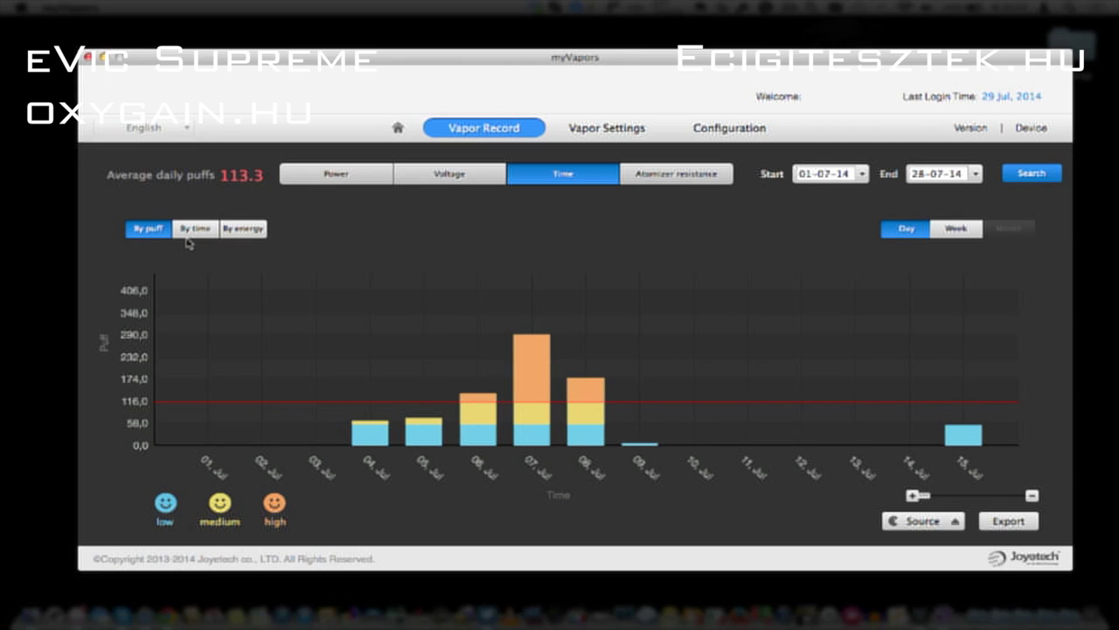
Check the daily puff counts of the 4 to 7 July bars in the time chart
mouse_move(348, 437)
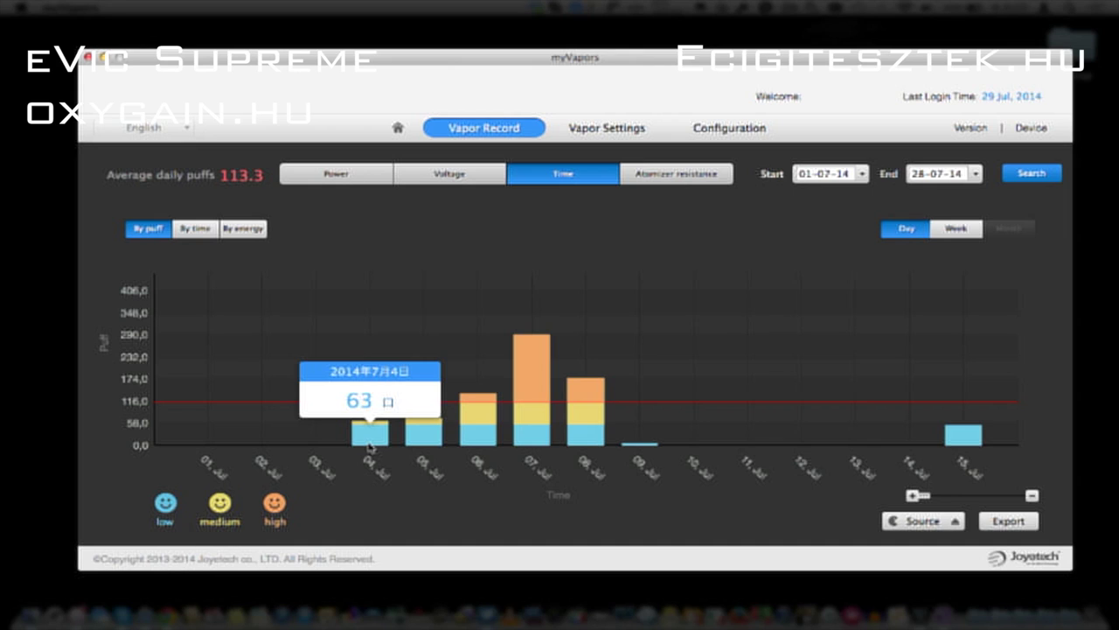
mouse_move(412, 441)
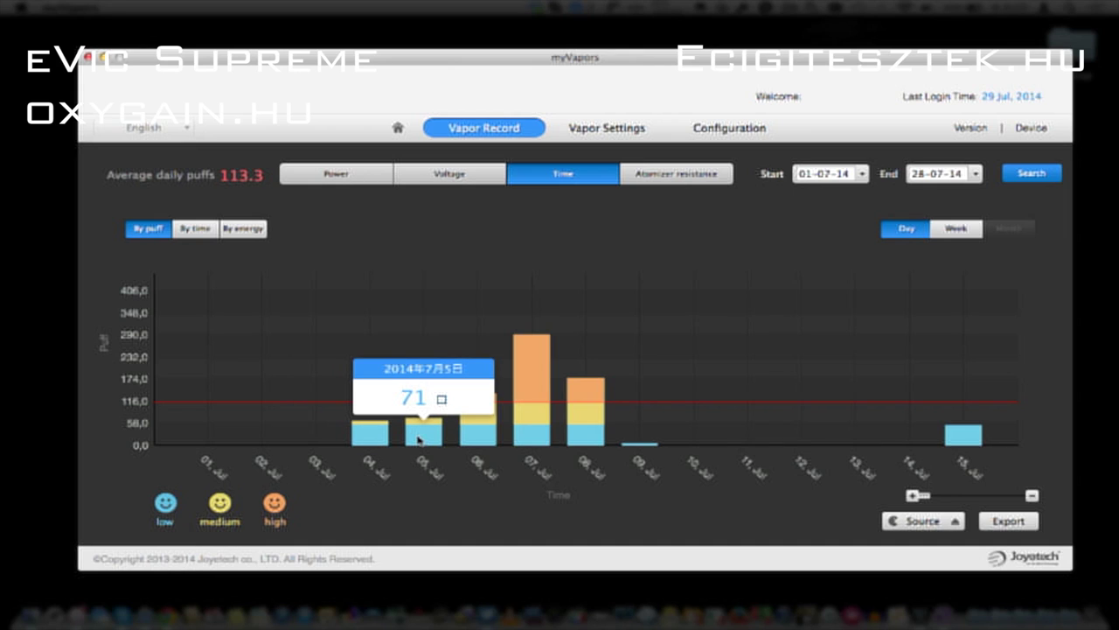
mouse_move(470, 436)
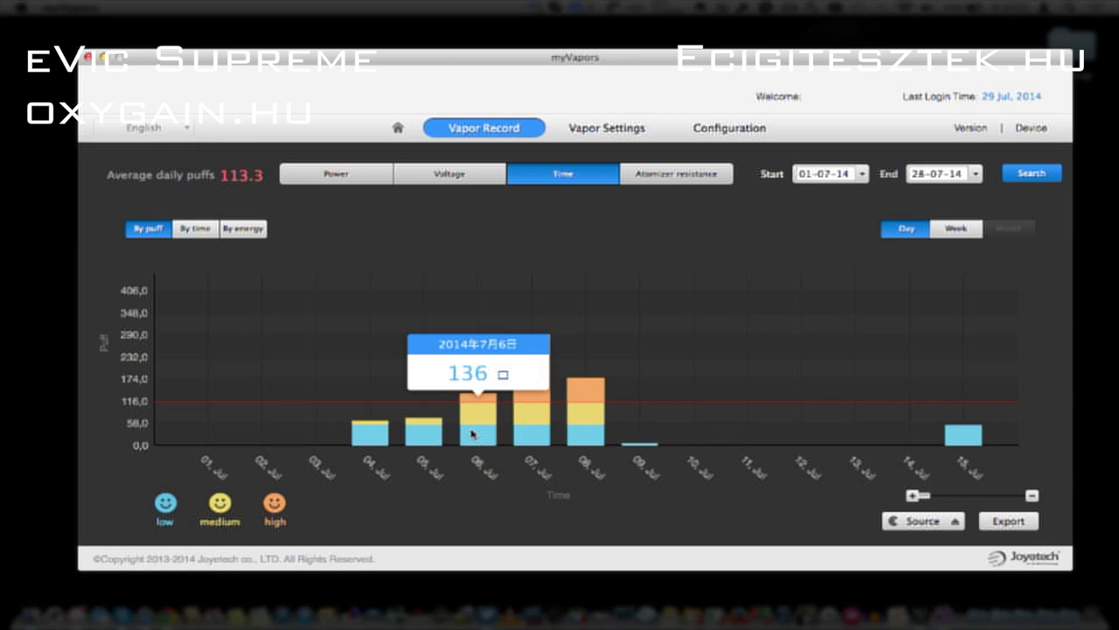
mouse_move(526, 427)
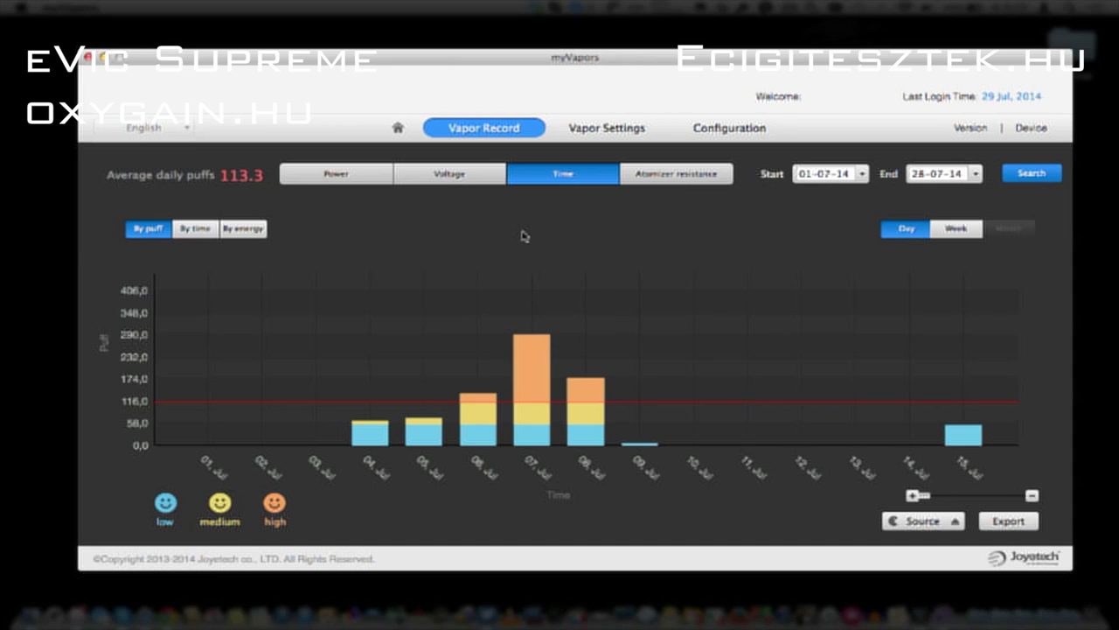
Show the atomizer resistance chart and view it by time, by energy and by puff
click(666, 181)
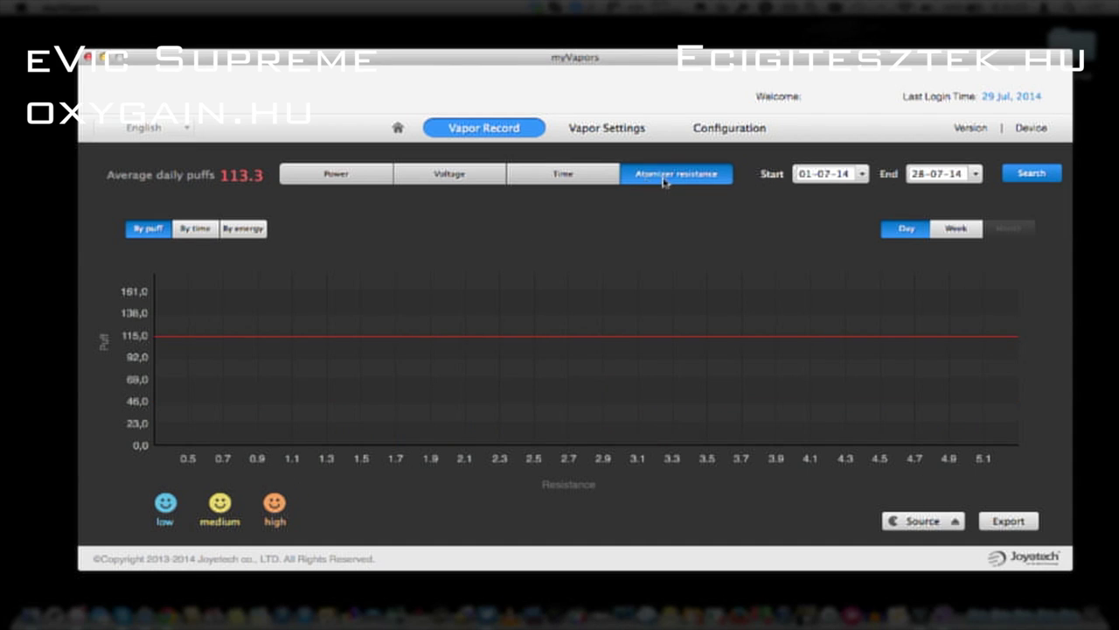
click(189, 231)
click(242, 229)
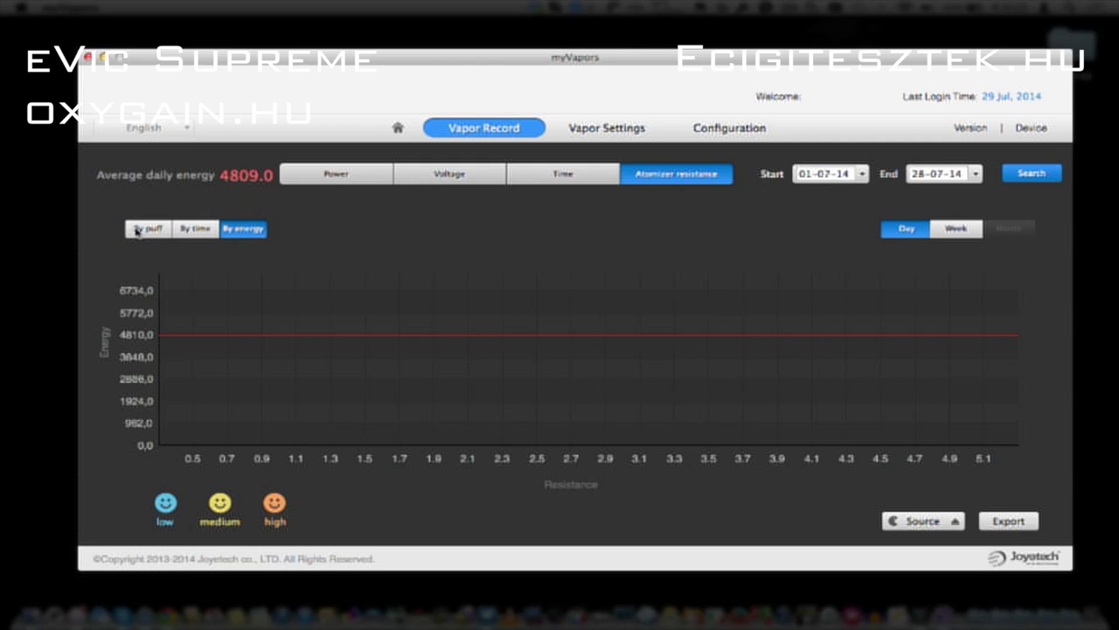
click(138, 230)
Rerun the record search for the same date range and review the resistance chart by time, energy and puff
click(1034, 175)
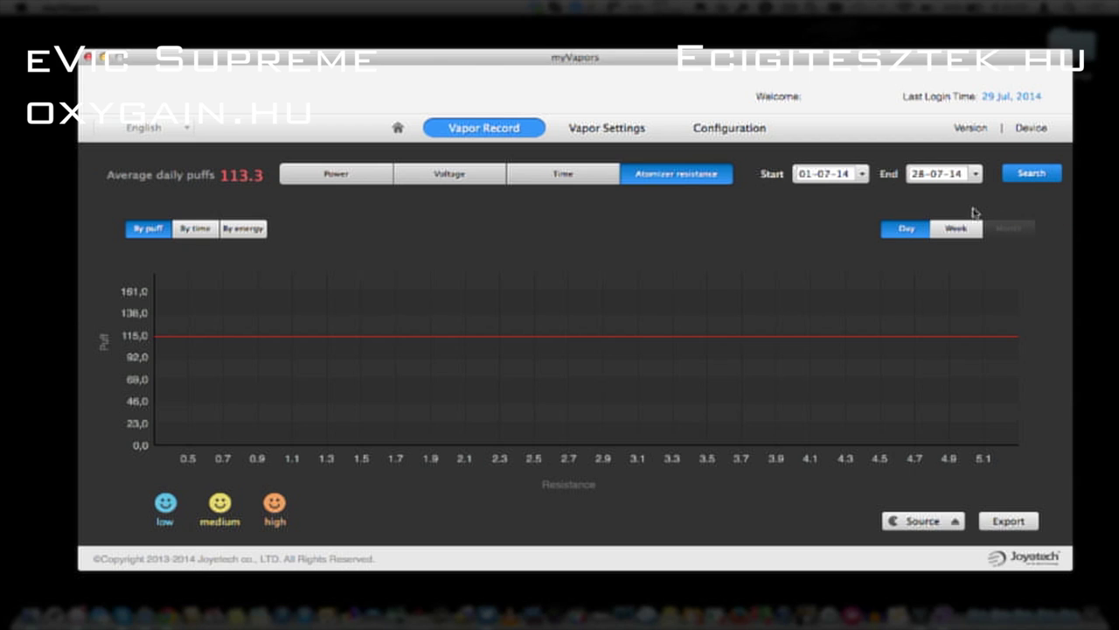
click(1029, 174)
click(195, 231)
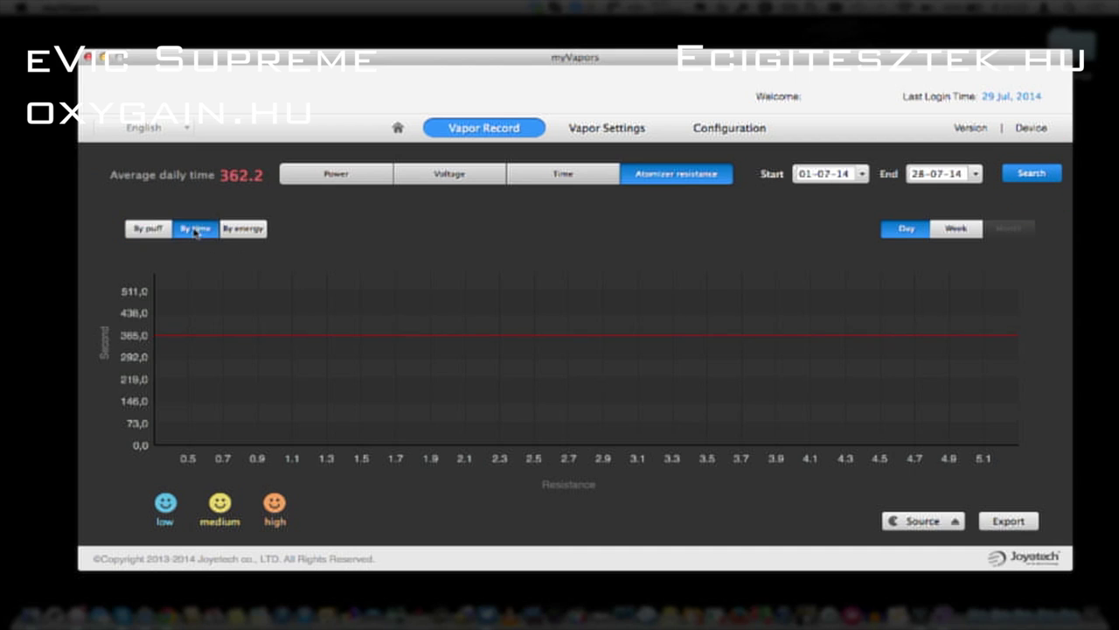
click(253, 231)
click(149, 231)
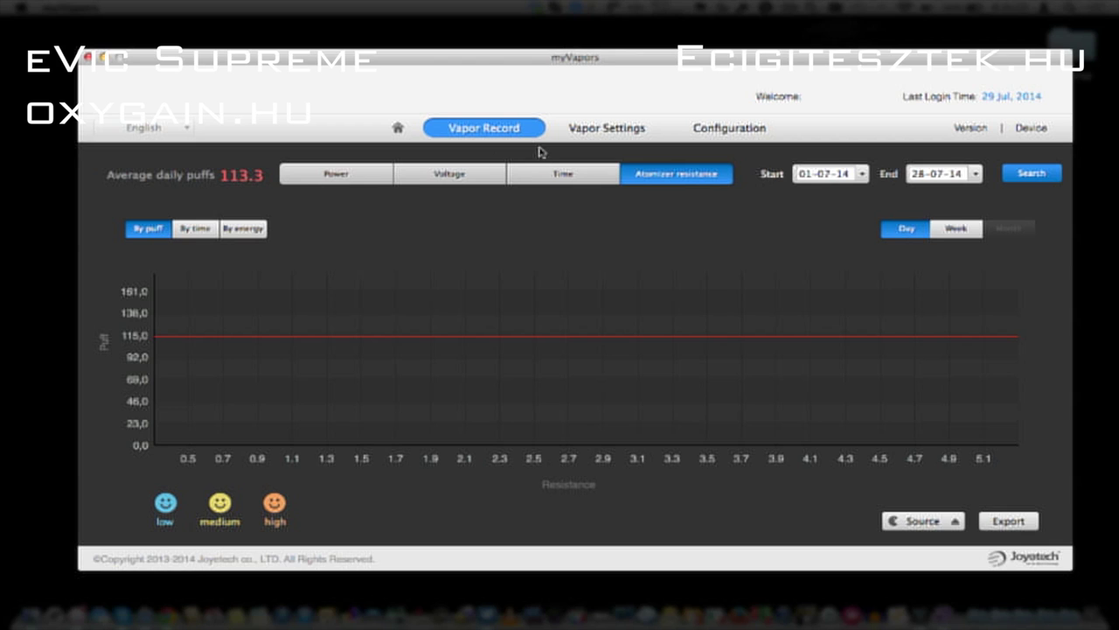
Reload the vapor record with its default dates and check the atomizer resistance bar for 28 July
click(502, 129)
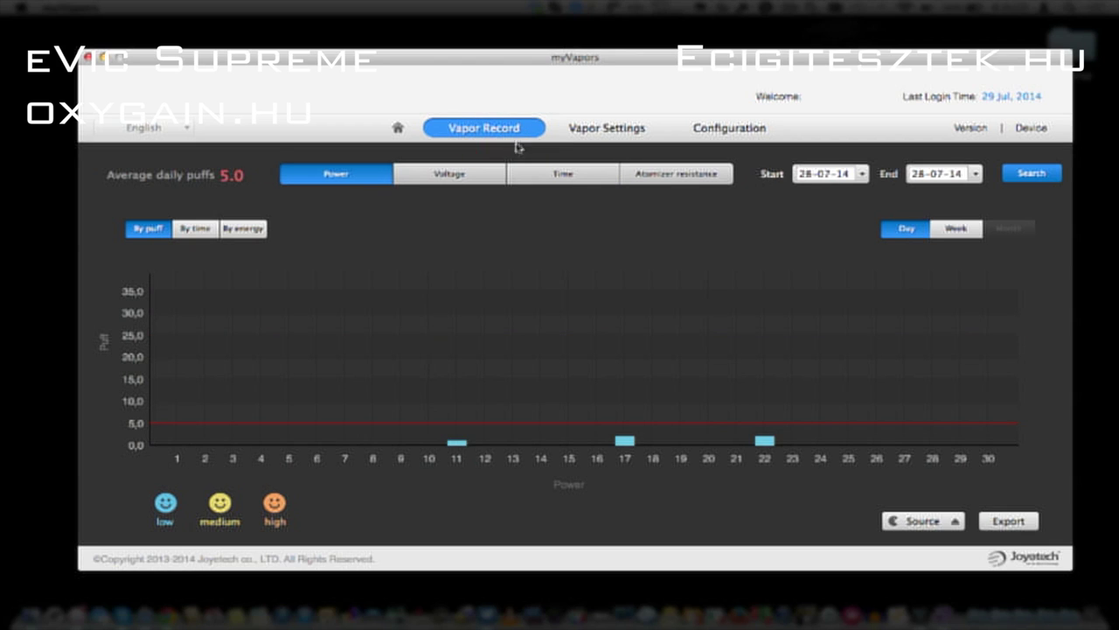
click(651, 176)
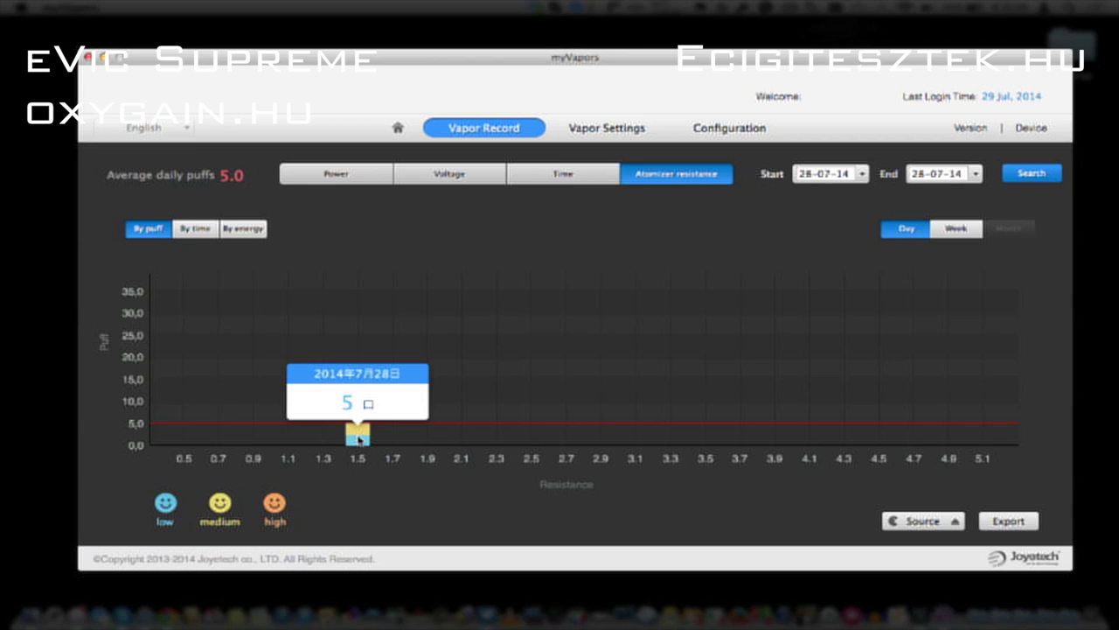
Search the vapor records from 01-07-14 to 28-07-14 and review the atomizer resistance chart by time, energy and puff
click(862, 176)
click(773, 244)
click(1023, 175)
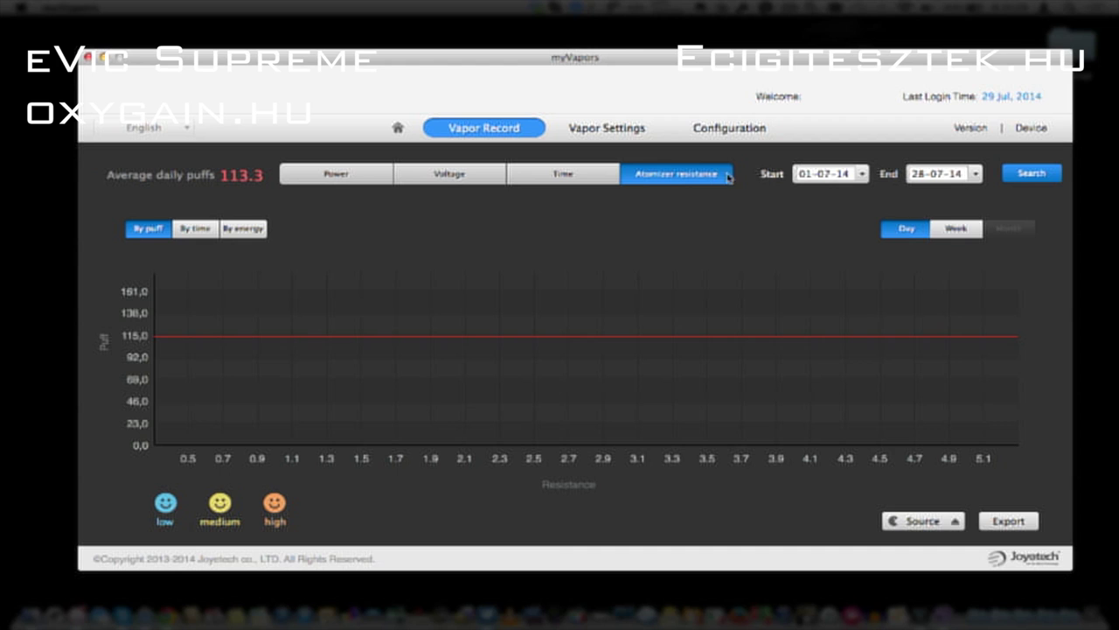
click(560, 174)
click(672, 174)
click(196, 230)
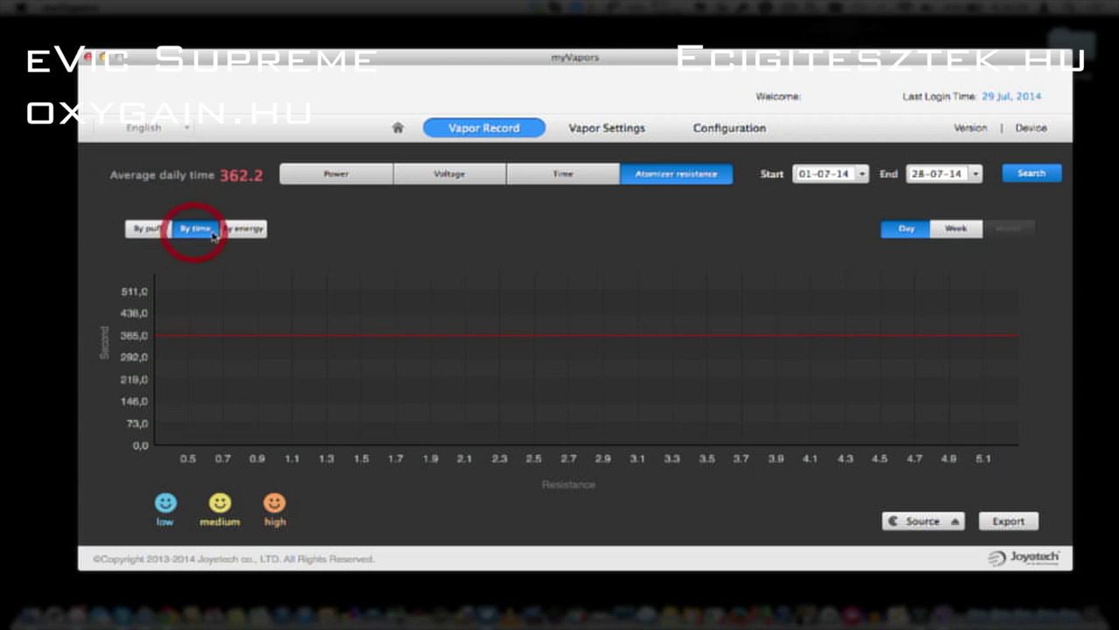
click(244, 230)
click(138, 229)
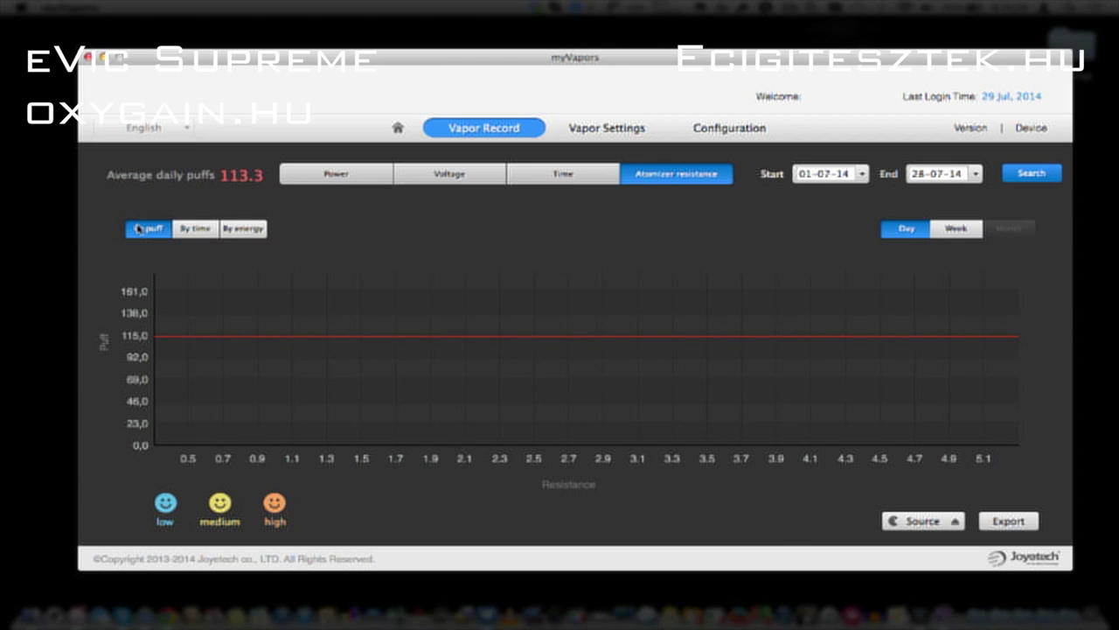
Open the Switch vapor settings and look through the VV, VW, RVV and RVW modes, ending on VV
click(592, 131)
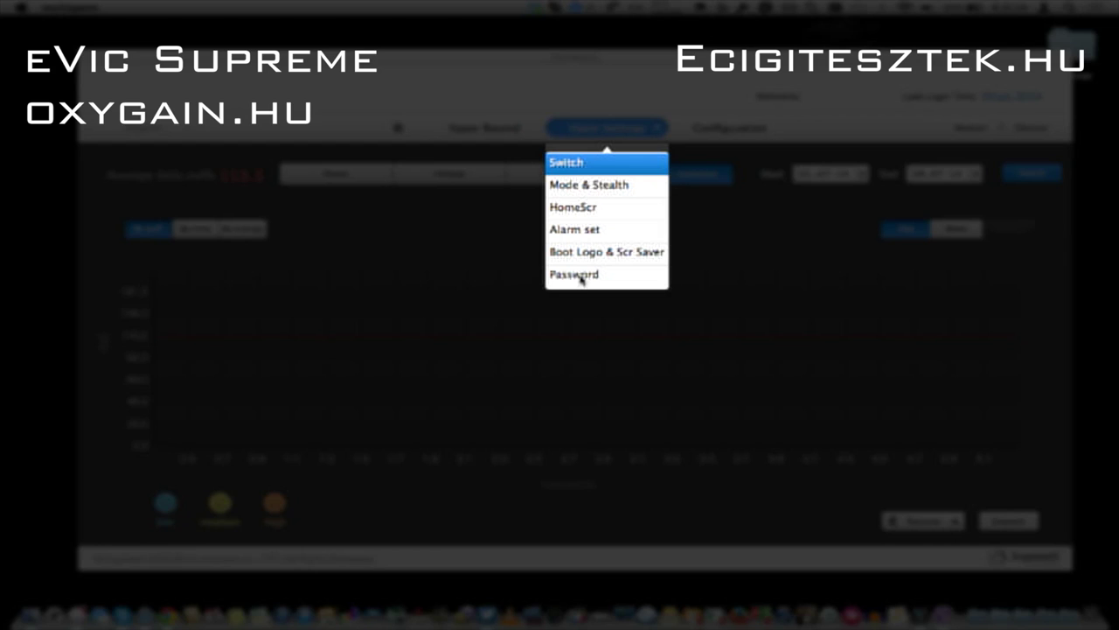
click(584, 165)
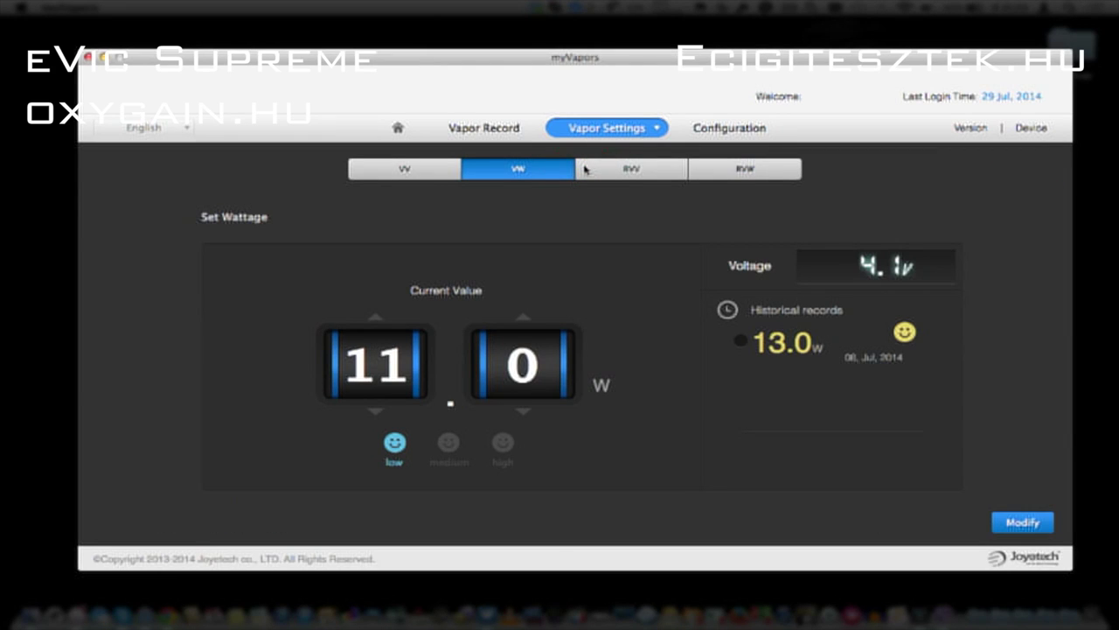
click(414, 177)
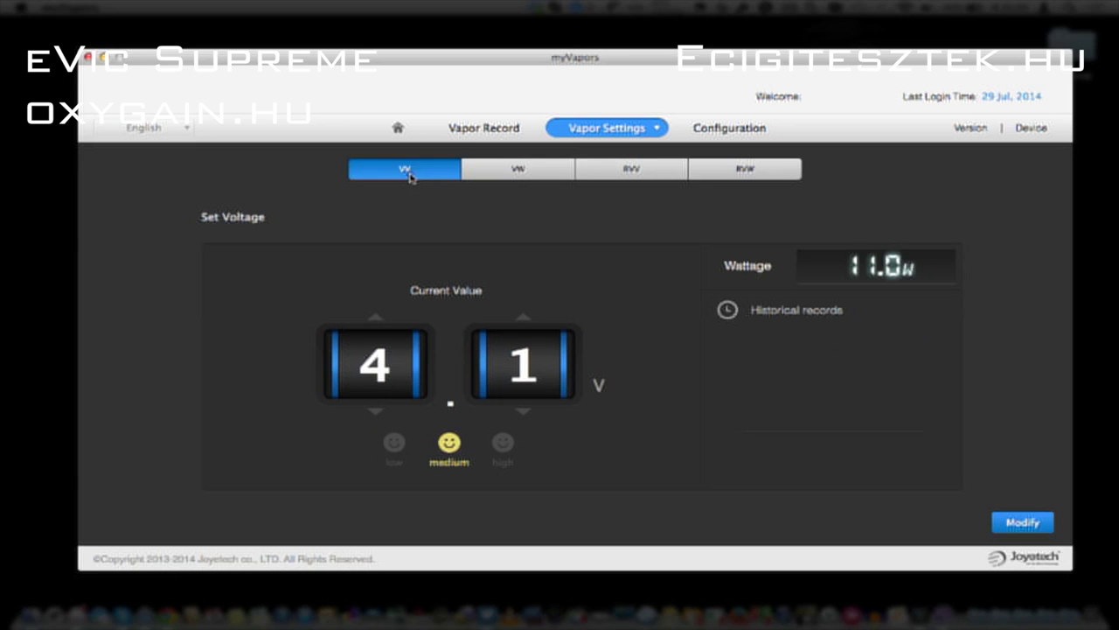
click(520, 174)
click(639, 171)
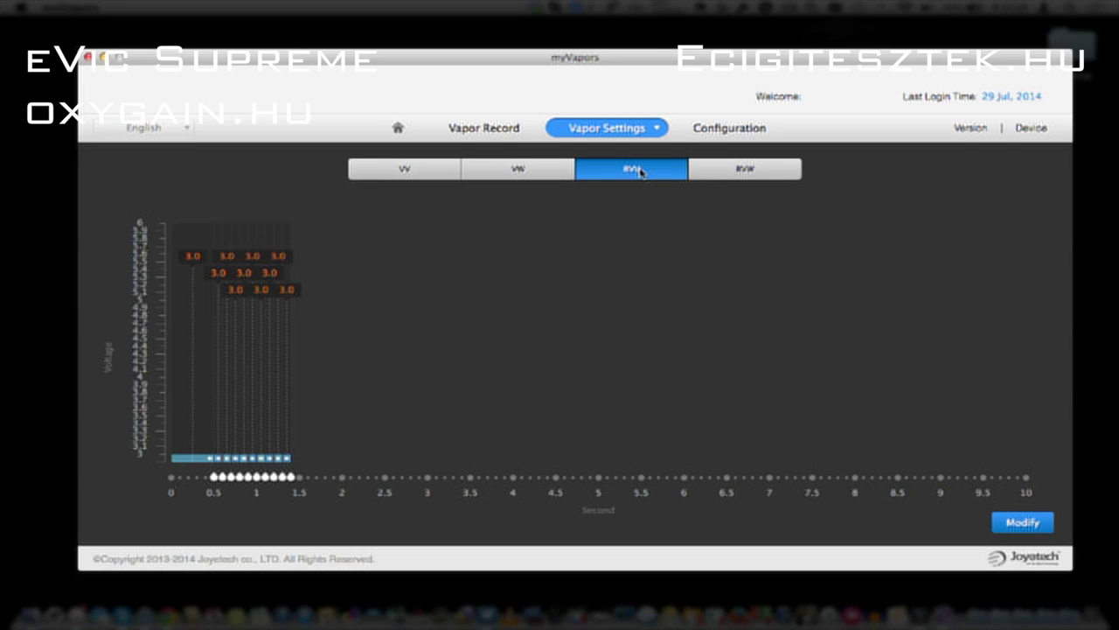
click(734, 172)
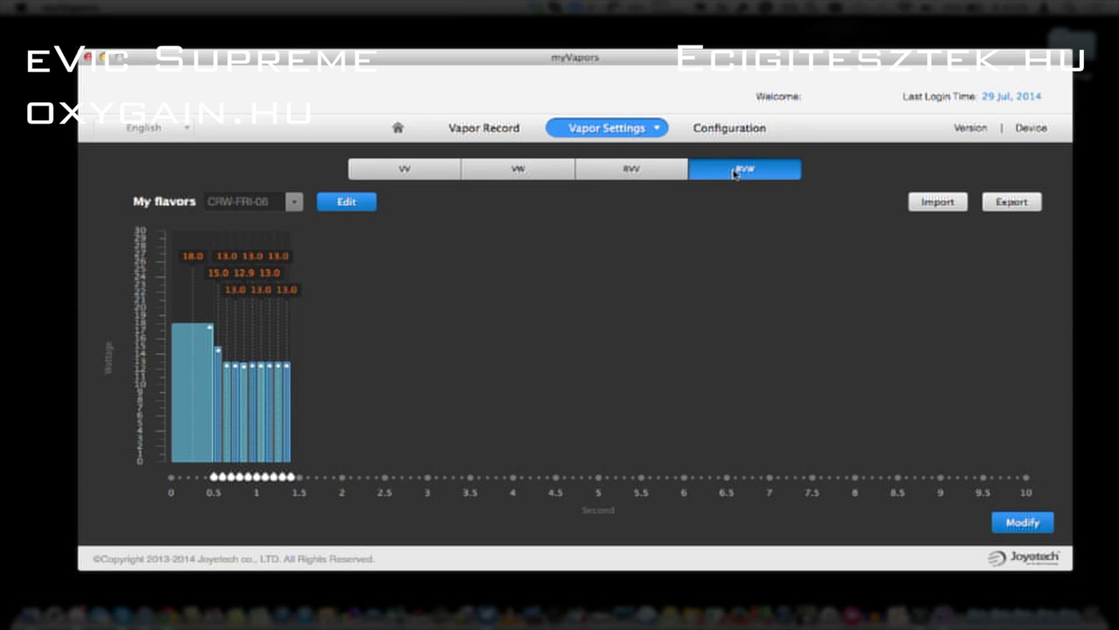
click(297, 203)
click(423, 172)
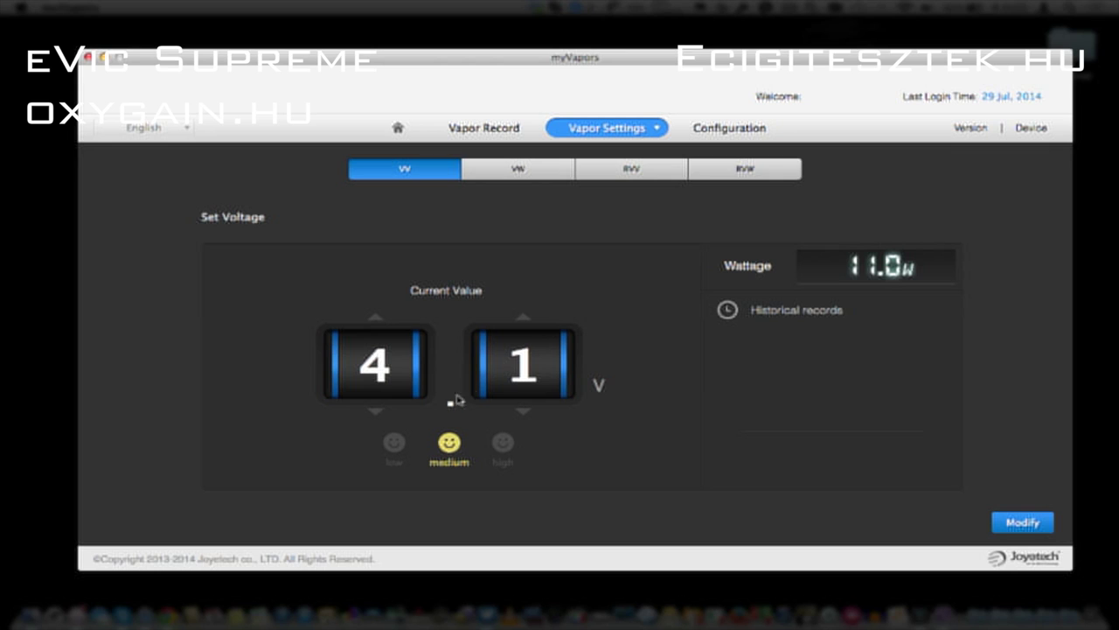
Try voltages of 3.1 V and 5.1 V to compare the low and high levels, and return to 4.1 V
click(376, 411)
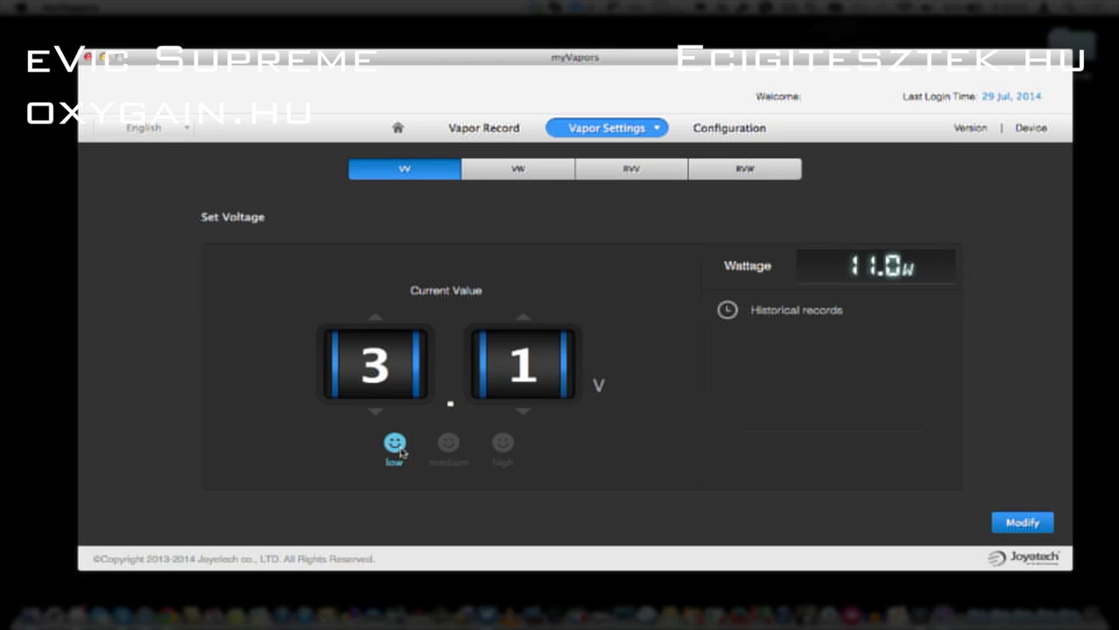
click(375, 318)
click(375, 318)
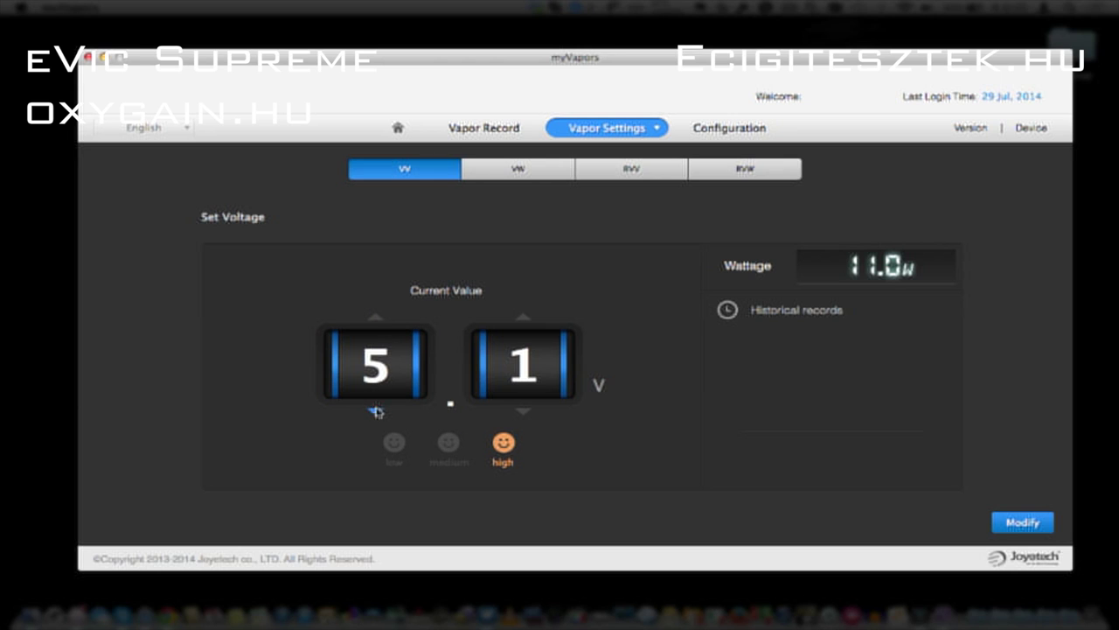
click(377, 411)
click(376, 411)
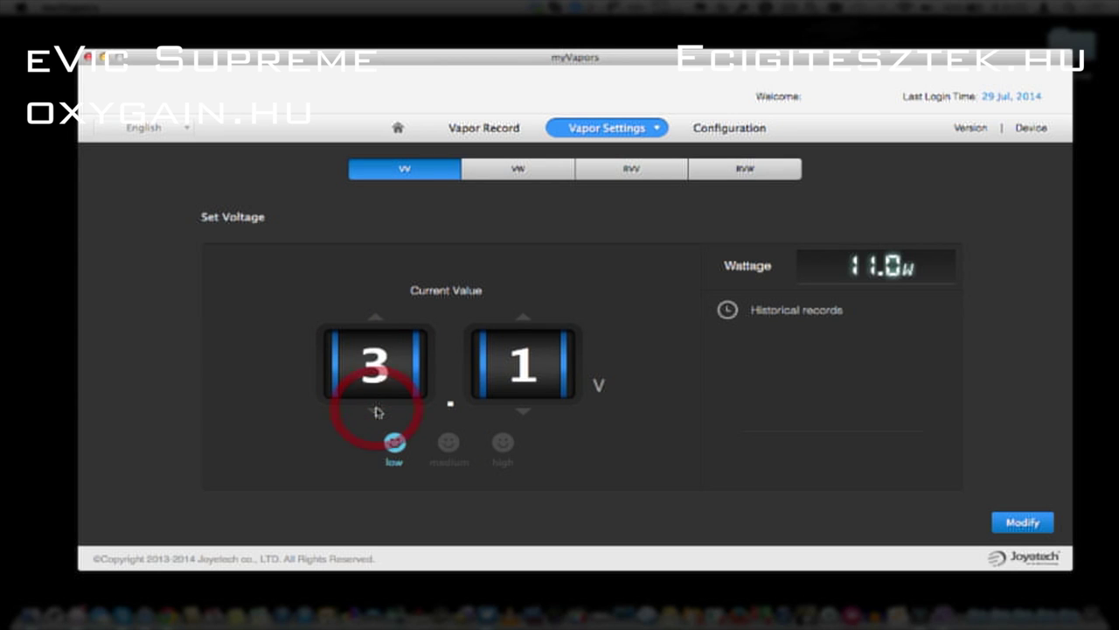
click(376, 320)
Set the VV mode voltage to 4.5 V and write it to the device
click(522, 319)
click(522, 318)
click(522, 318)
click(522, 318)
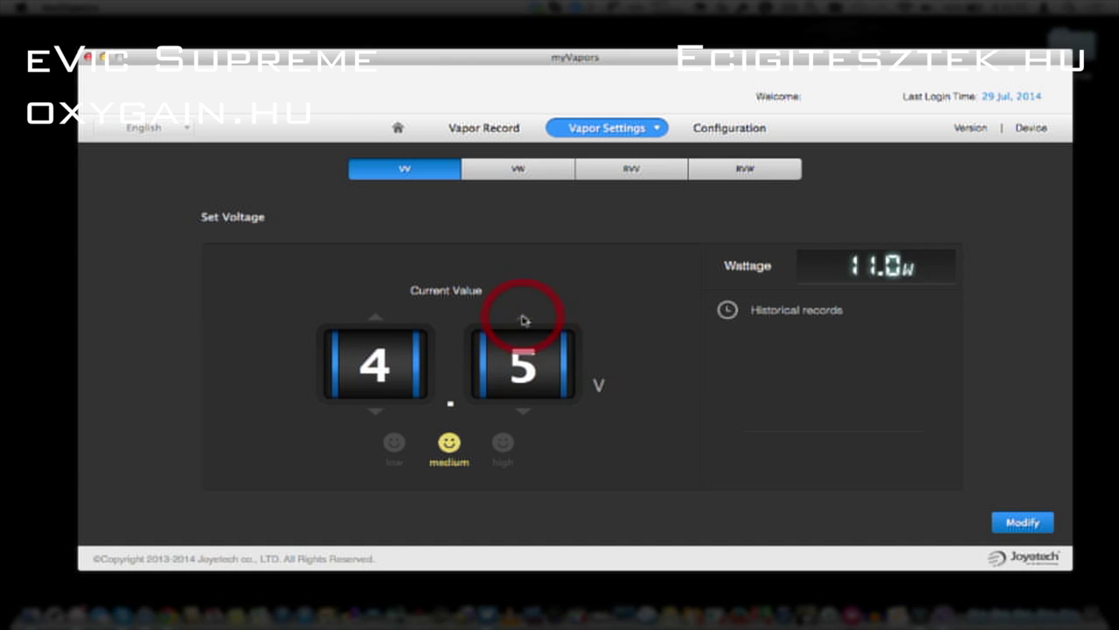
click(1021, 522)
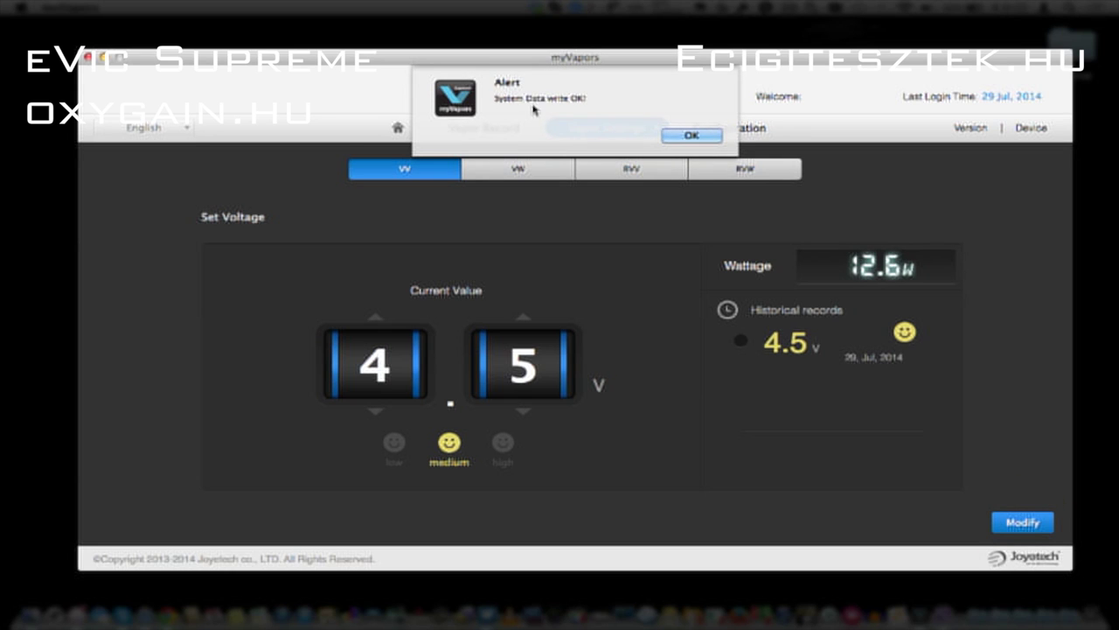
click(691, 137)
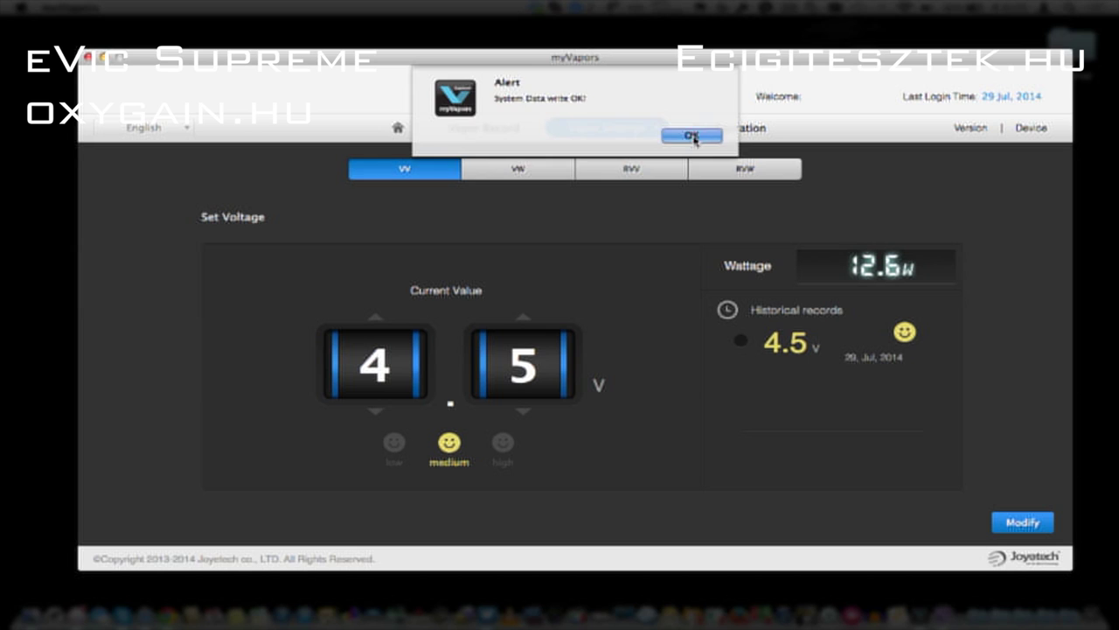
Set the VW mode wattage to 12.4 W and write it to the device
click(518, 171)
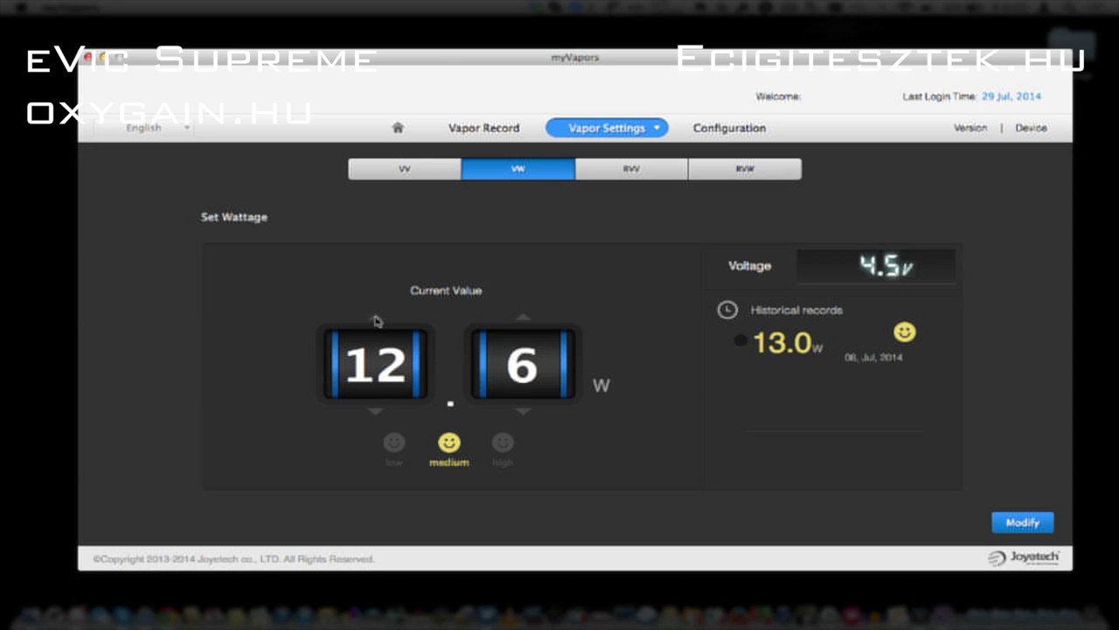
click(523, 316)
click(523, 317)
click(523, 317)
click(523, 317)
click(523, 317)
click(523, 316)
click(522, 316)
click(523, 316)
click(523, 317)
click(523, 410)
click(523, 410)
click(523, 410)
click(523, 410)
click(523, 410)
click(522, 416)
click(522, 417)
click(522, 417)
click(522, 416)
click(522, 417)
click(522, 416)
click(1022, 522)
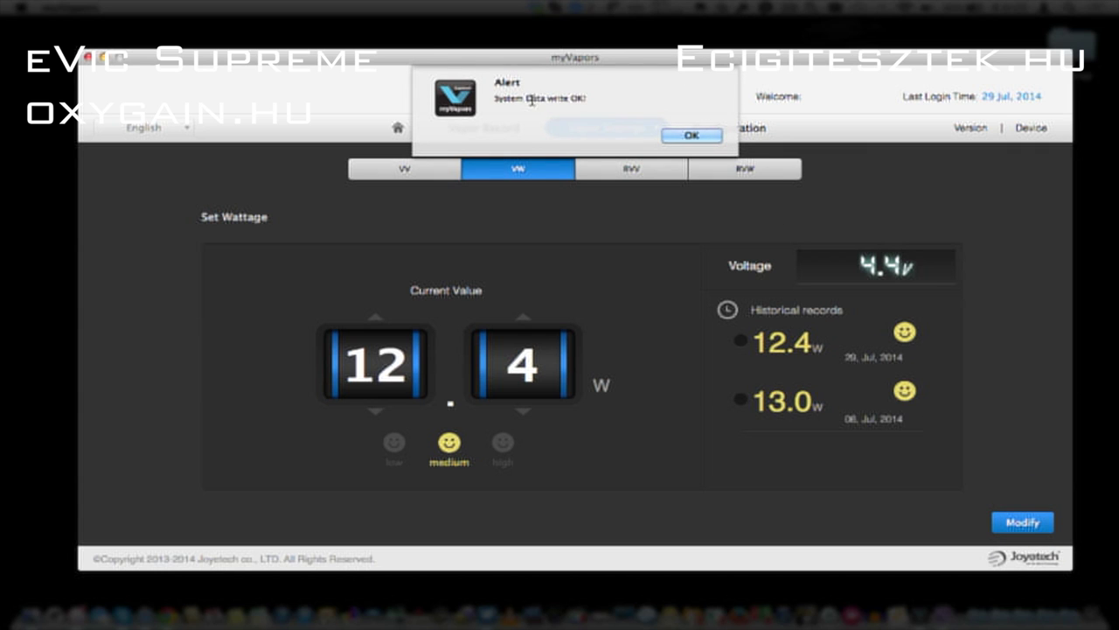
click(687, 137)
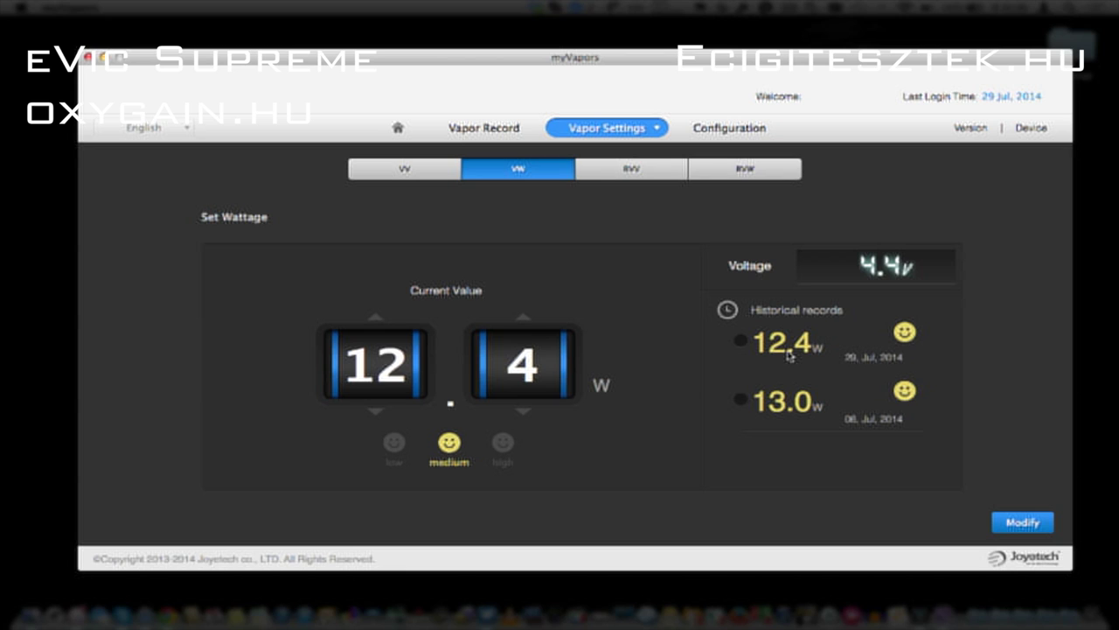
Raise the VW mode wattage to 12.8 W and write it to the device
click(523, 318)
click(523, 318)
click(523, 319)
click(522, 318)
click(1027, 525)
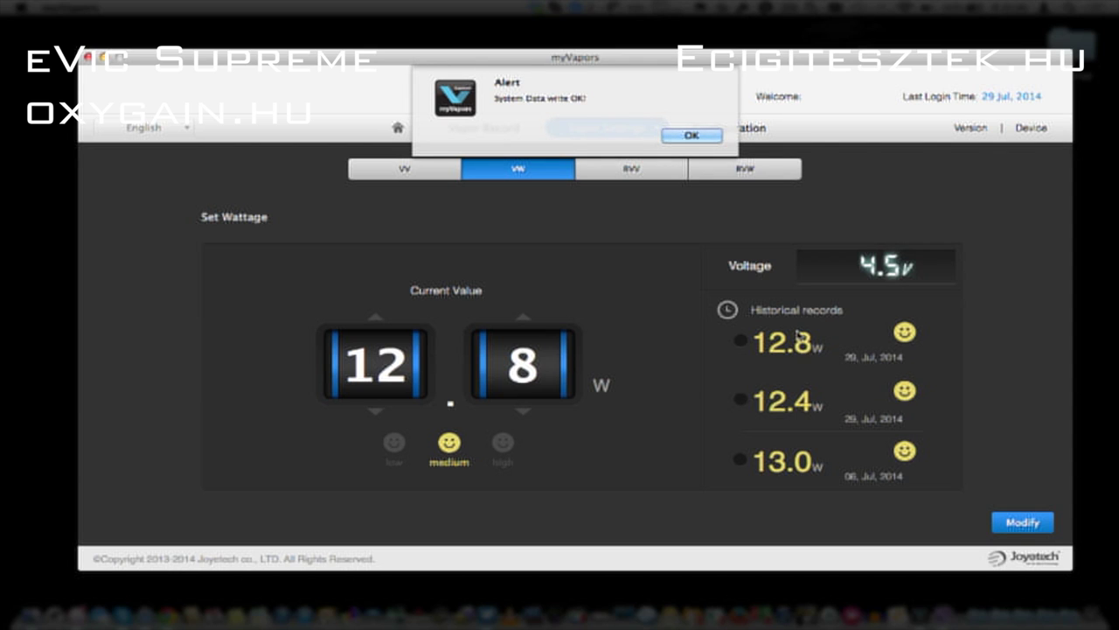
click(692, 135)
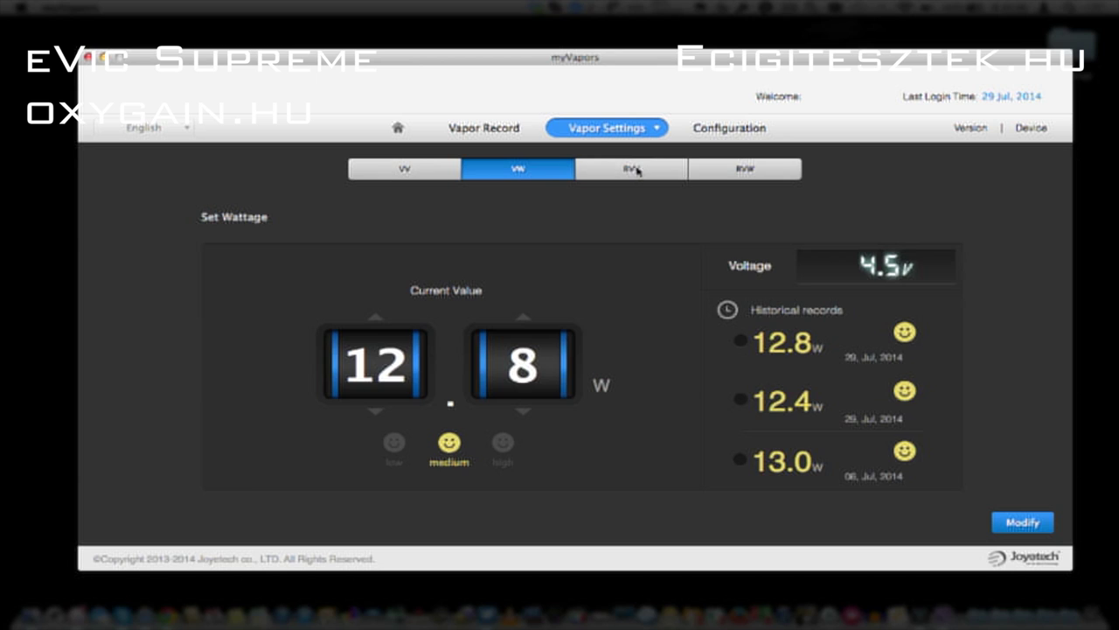
Compare the RVV voltage curve with the RVW wattage curve, ending on RVW
click(637, 171)
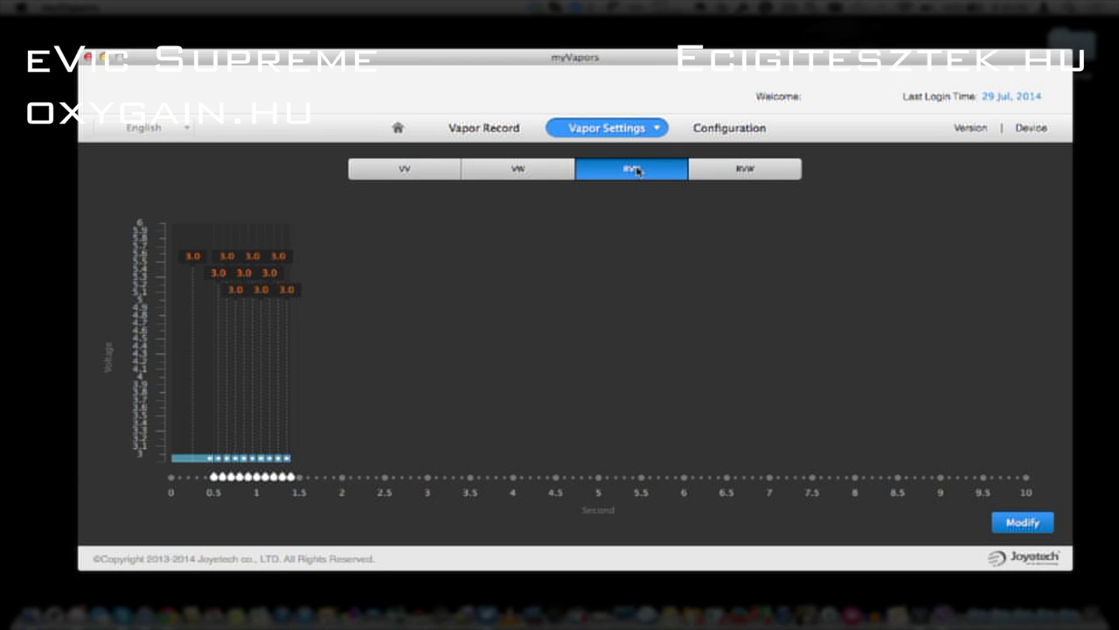
click(725, 170)
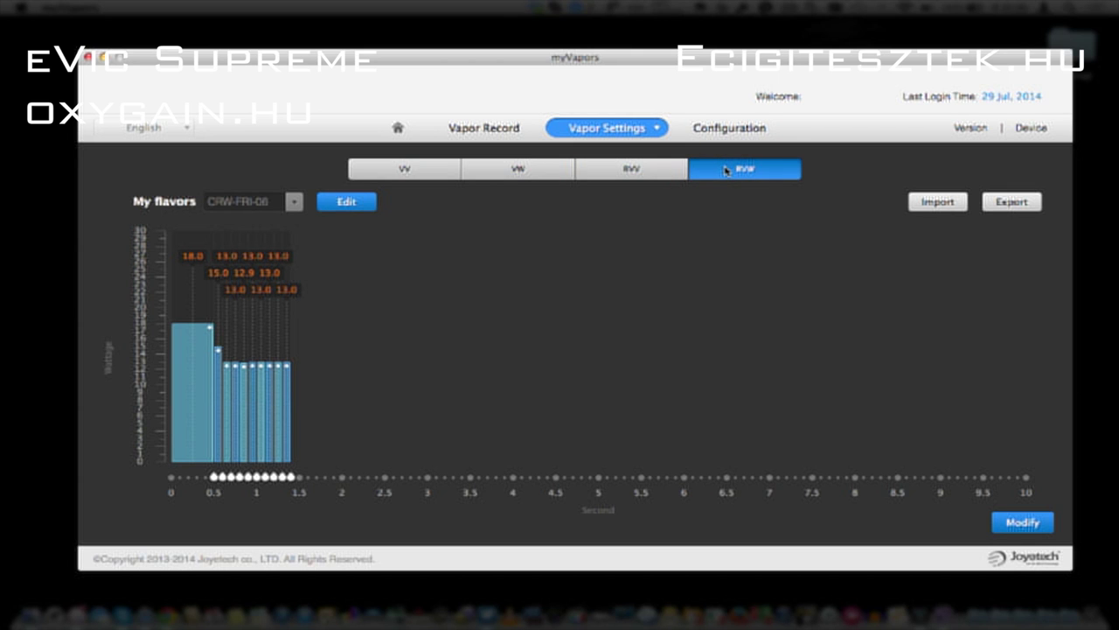
click(652, 171)
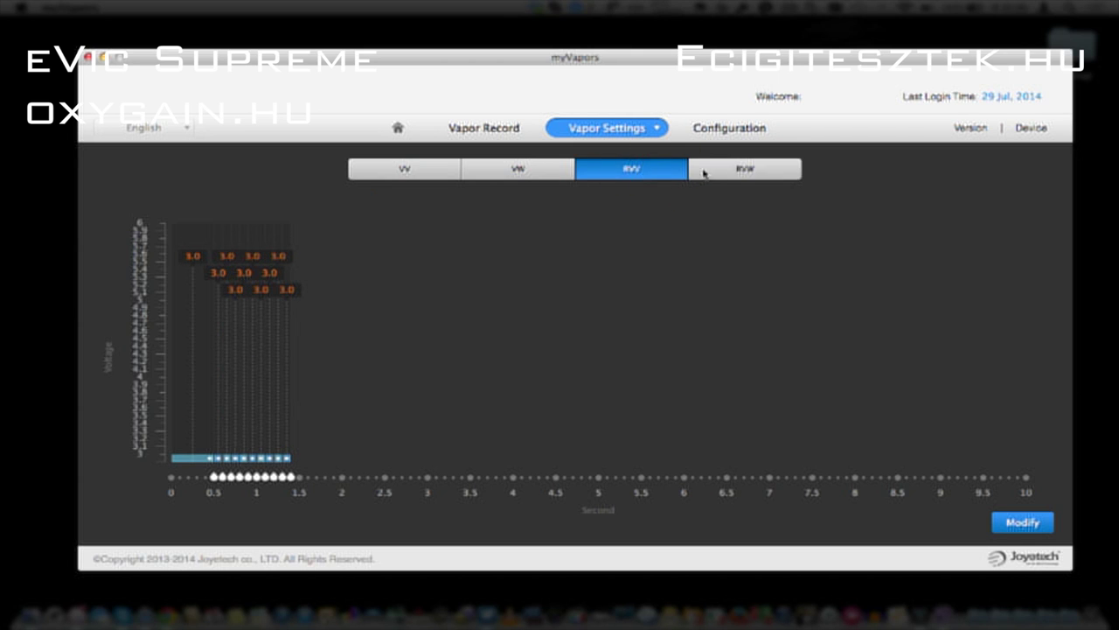
click(725, 171)
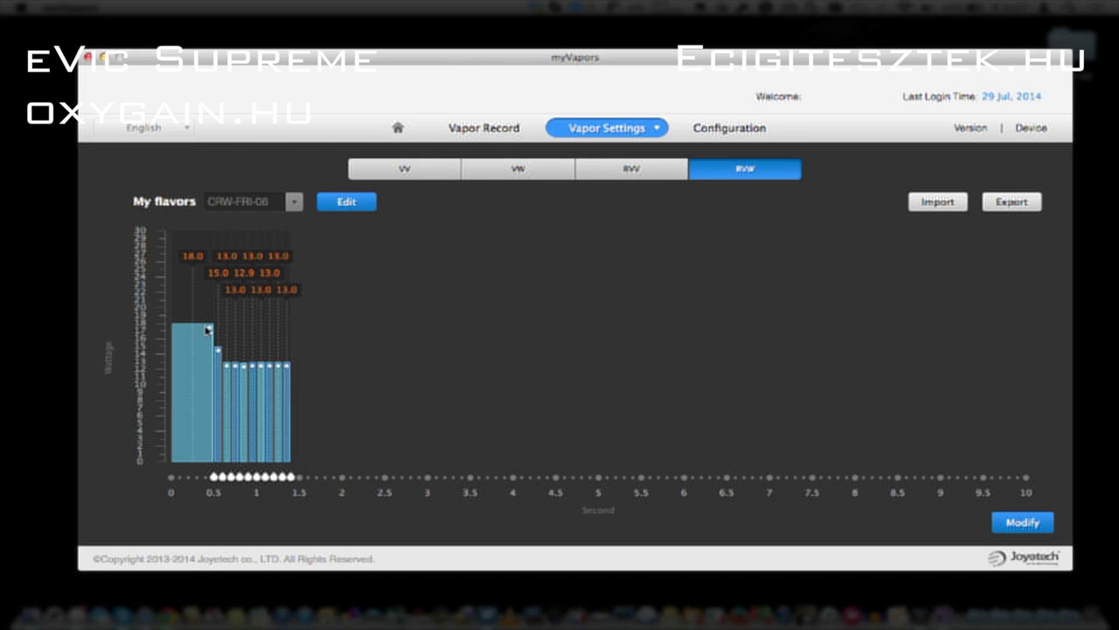
Extend the first RVW segment to 1.0 s at 18.0 W and the second to 1.5 s at 16.0 W
mouse_move(214, 329)
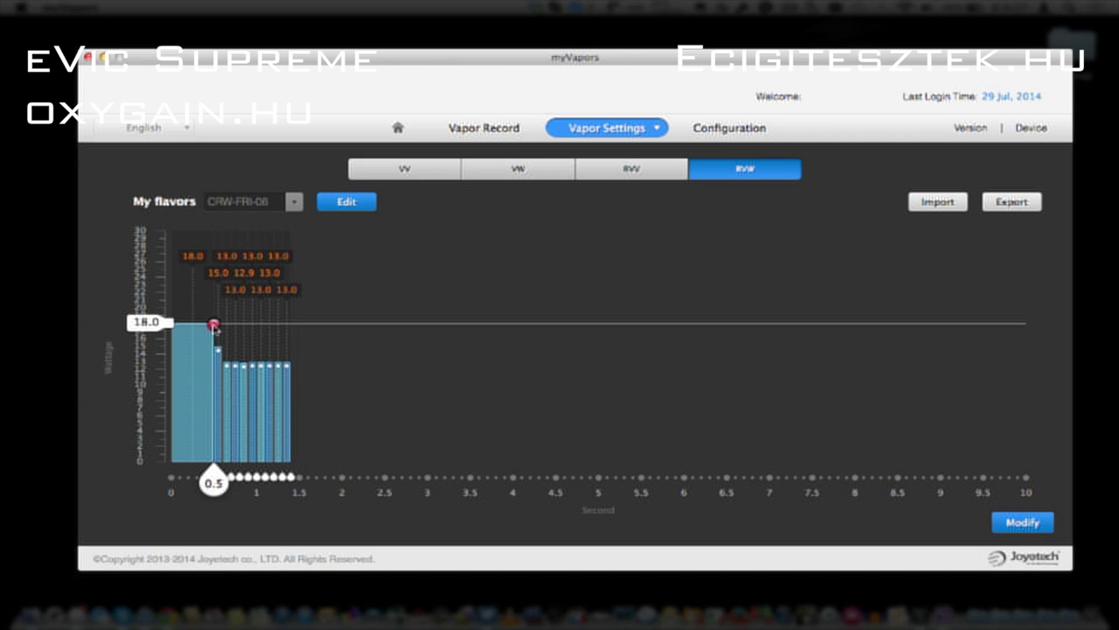
drag(213, 325, 256, 326)
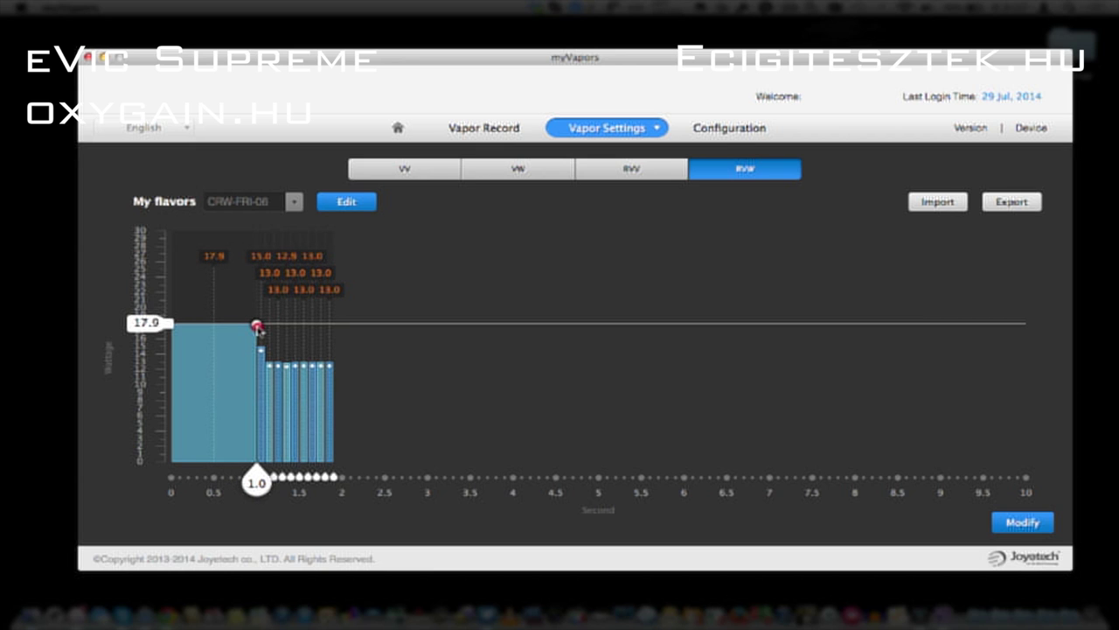
mouse_move(258, 328)
mouse_down()
mouse_move(255, 289)
mouse_move(258, 327)
mouse_up()
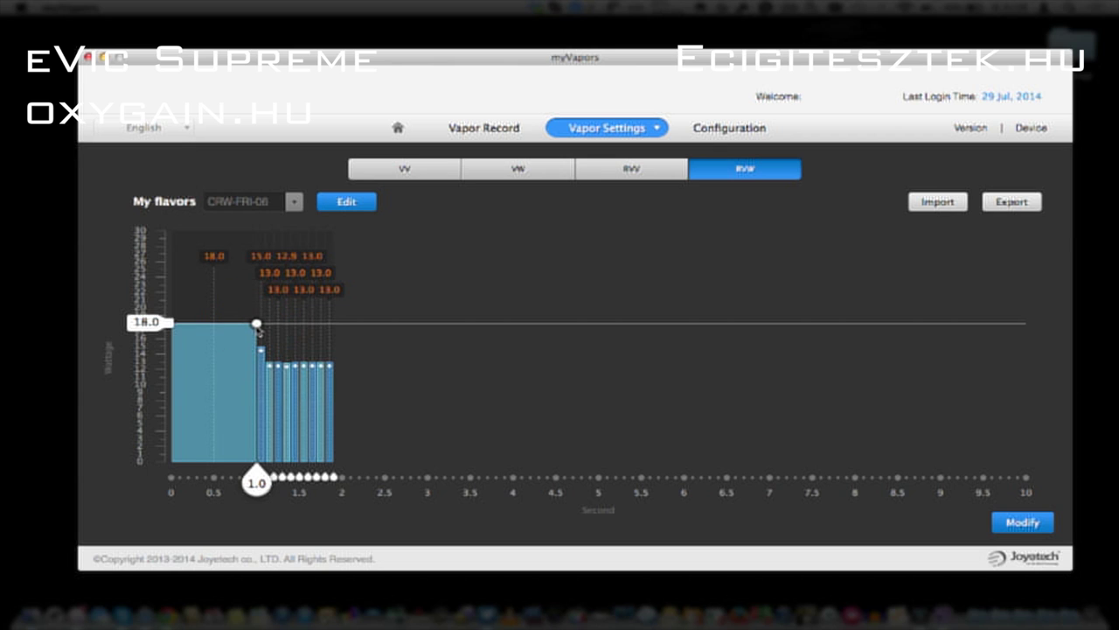
click(262, 348)
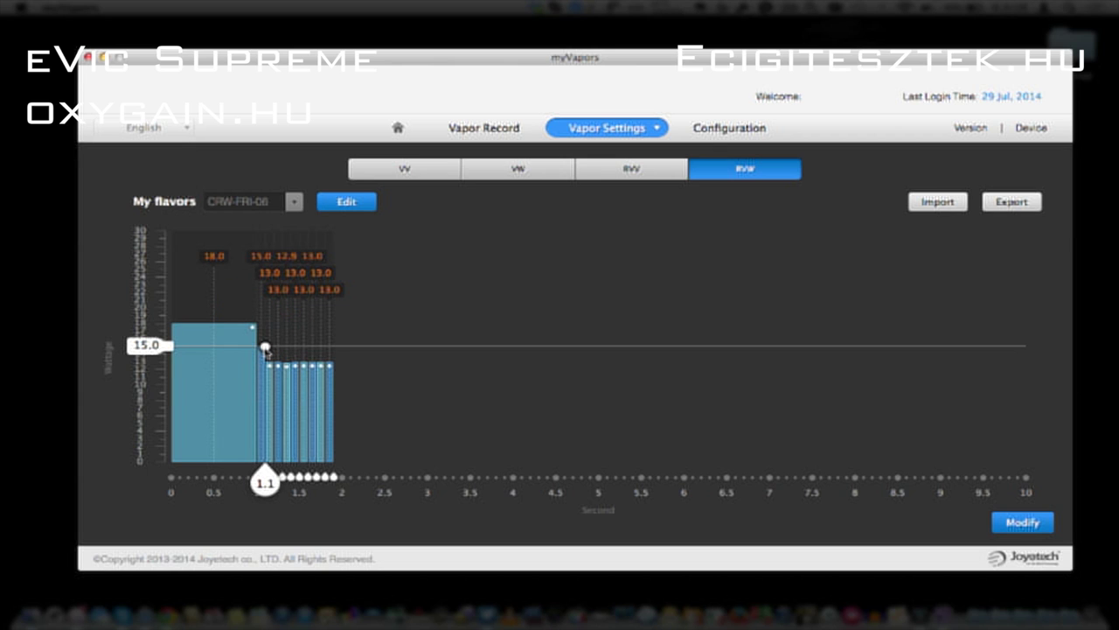
click(265, 349)
mouse_move(266, 349)
mouse_down()
mouse_move(265, 338)
mouse_move(300, 338)
mouse_up()
Fill the curve to 10 s with a long third segment at 14.0 W and the rest near 14 W, and write it to the device
click(307, 362)
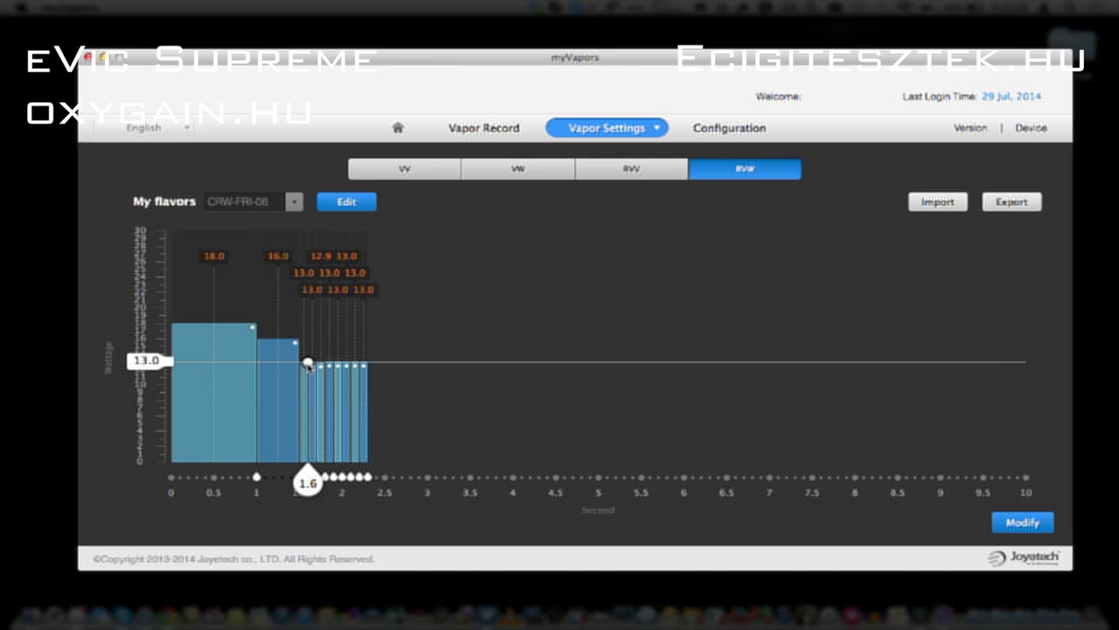
mouse_move(308, 362)
mouse_down()
mouse_move(307, 352)
mouse_move(1059, 356)
mouse_move(1069, 375)
mouse_move(1071, 360)
mouse_up()
drag(974, 367, 1025, 361)
click(1000, 365)
click(1007, 368)
click(1016, 366)
click(1024, 365)
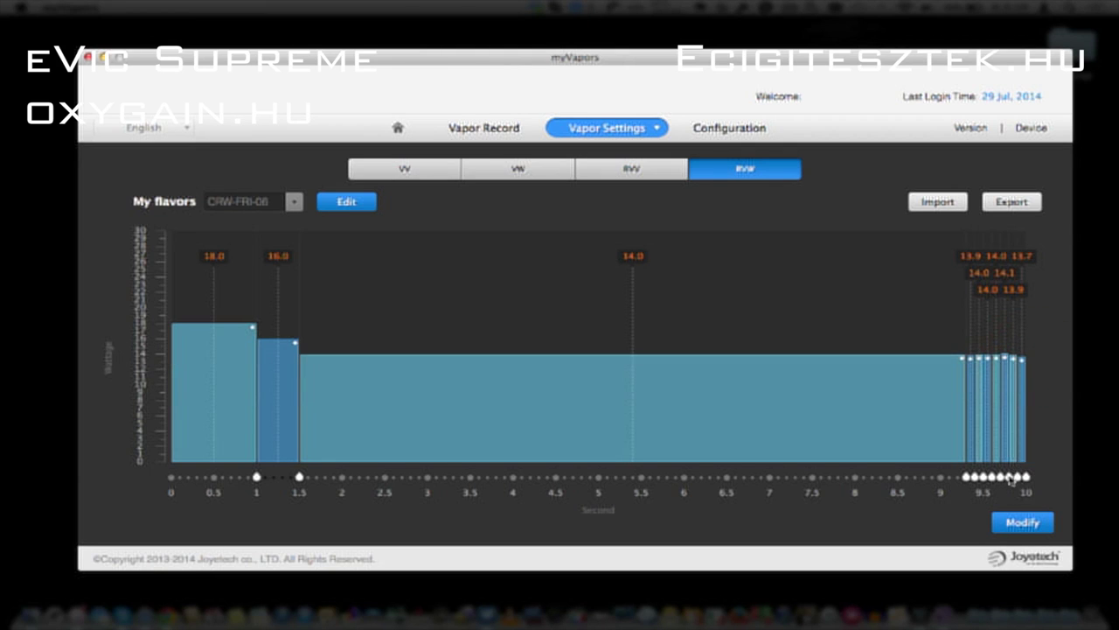
click(1023, 523)
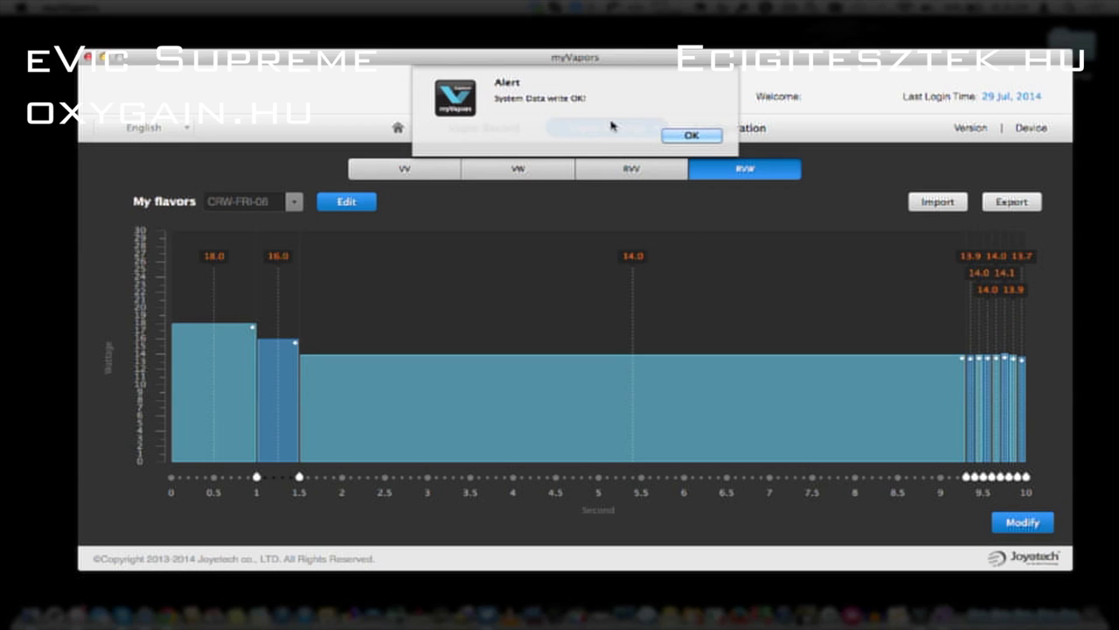
click(705, 137)
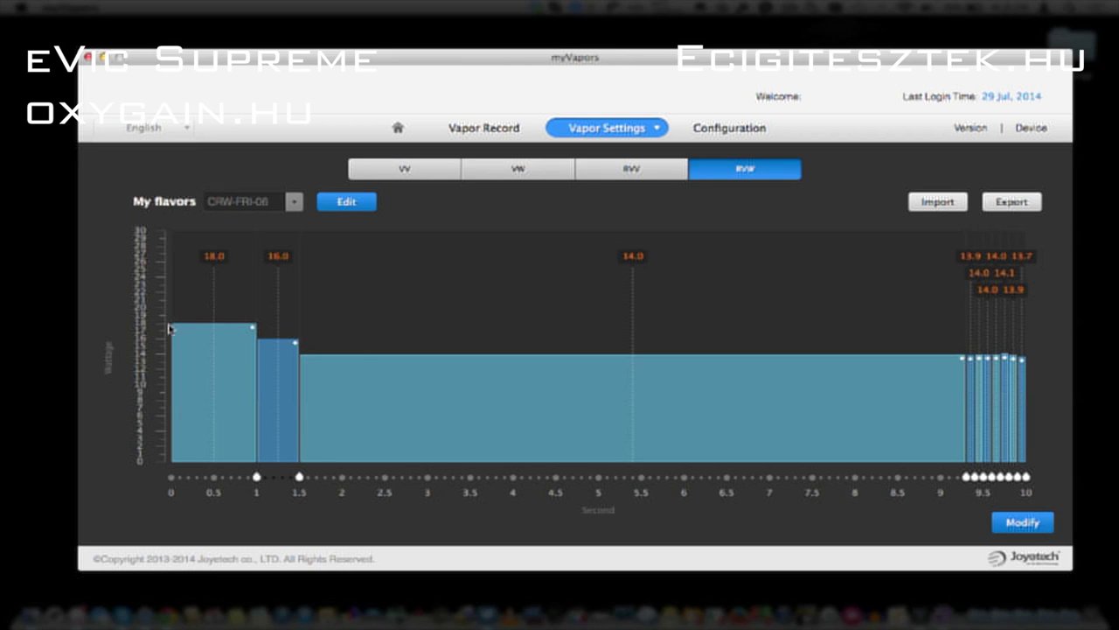
Open the flavor profile's file name for editing and keep it as CRW-FRI-06
mouse_move(253, 326)
click(332, 204)
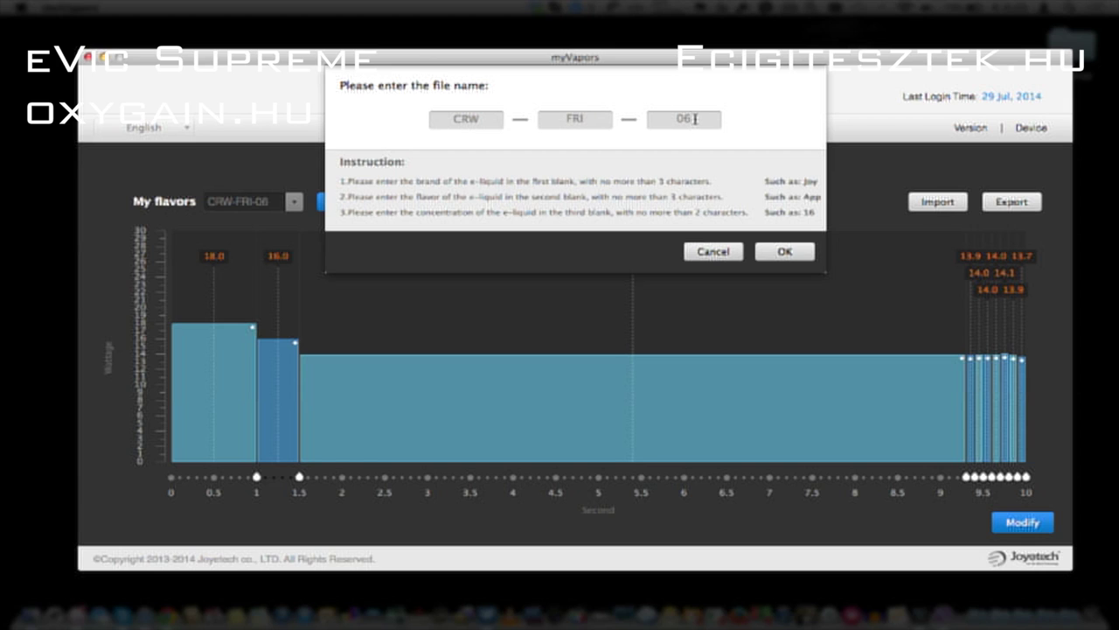
click(778, 252)
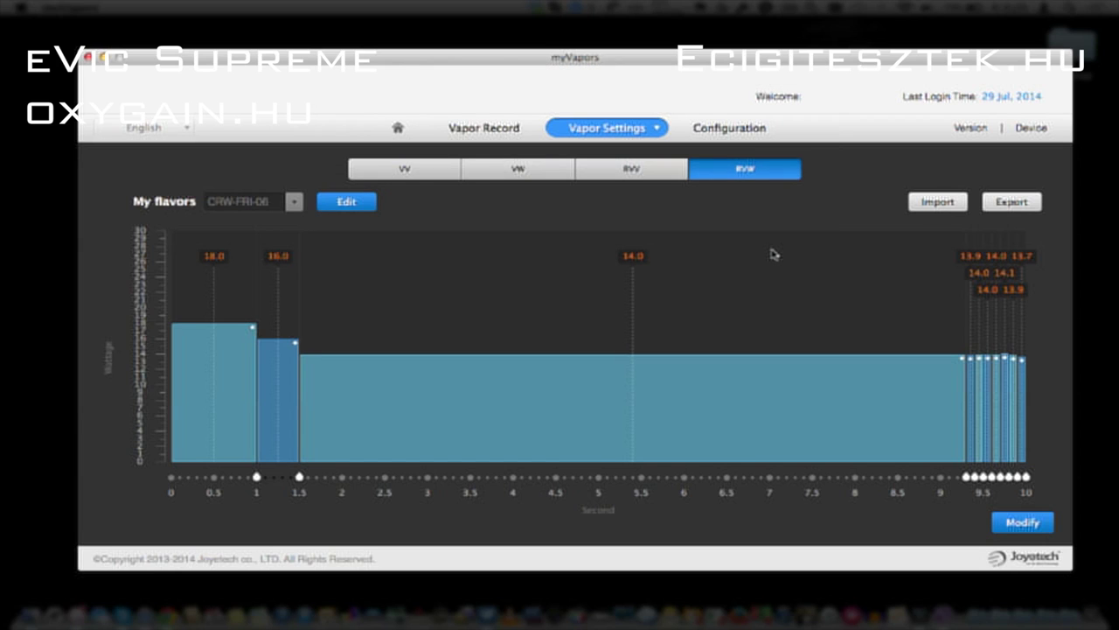
Set the smoking pattern to Automatic mode with a 6.0 s duration and write it to the device
click(657, 133)
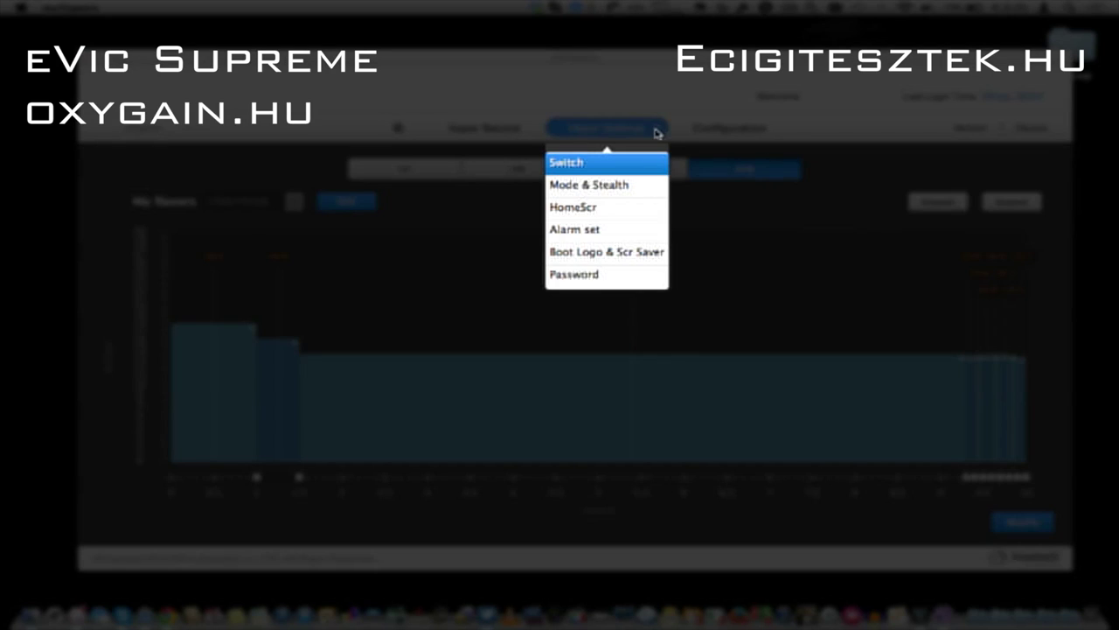
click(609, 187)
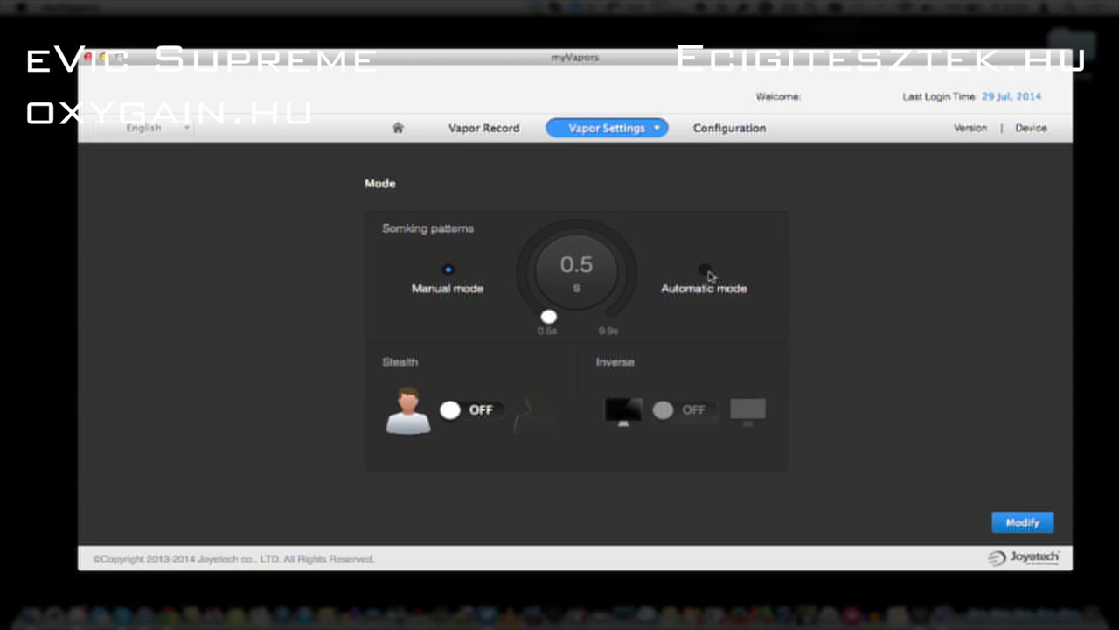
click(707, 272)
drag(549, 316, 602, 234)
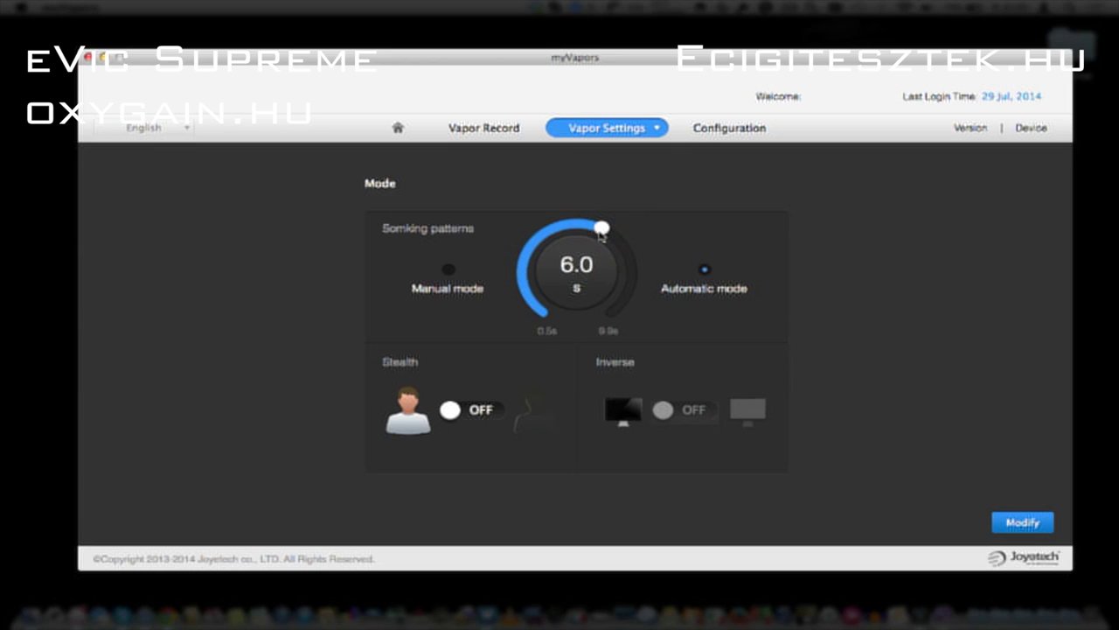
click(1011, 517)
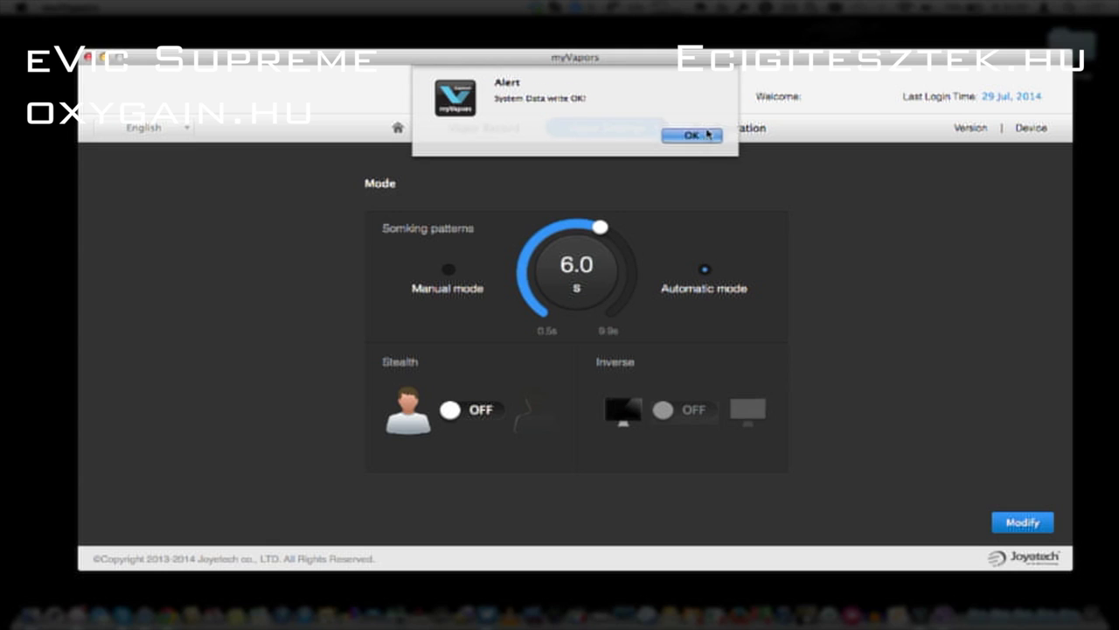
click(708, 134)
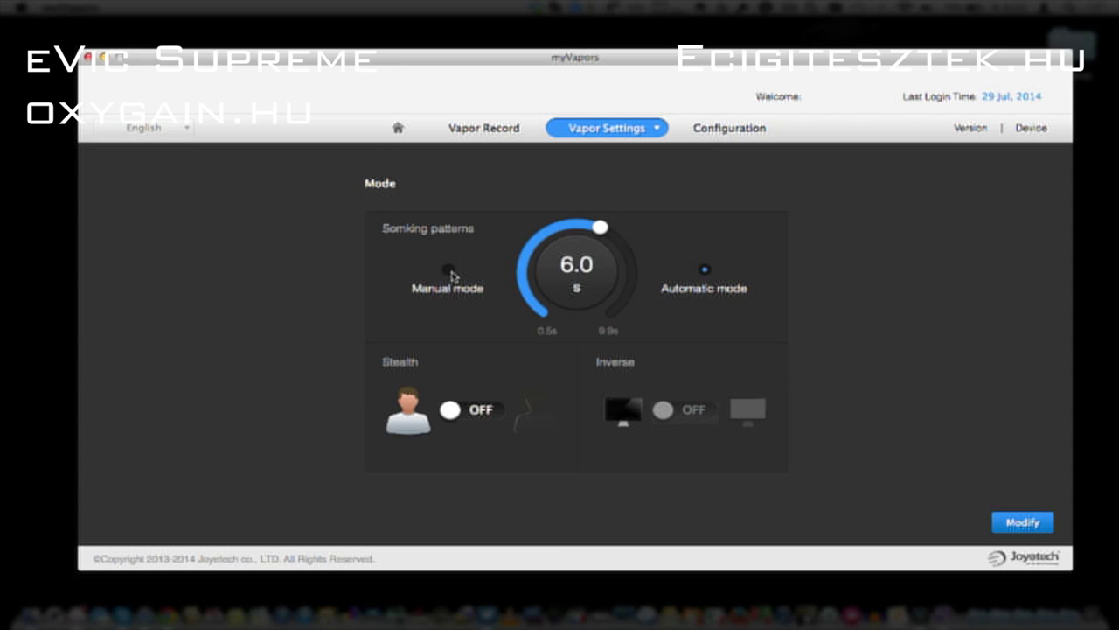
Set the smoking pattern to Manual mode and write the change to the device
click(450, 271)
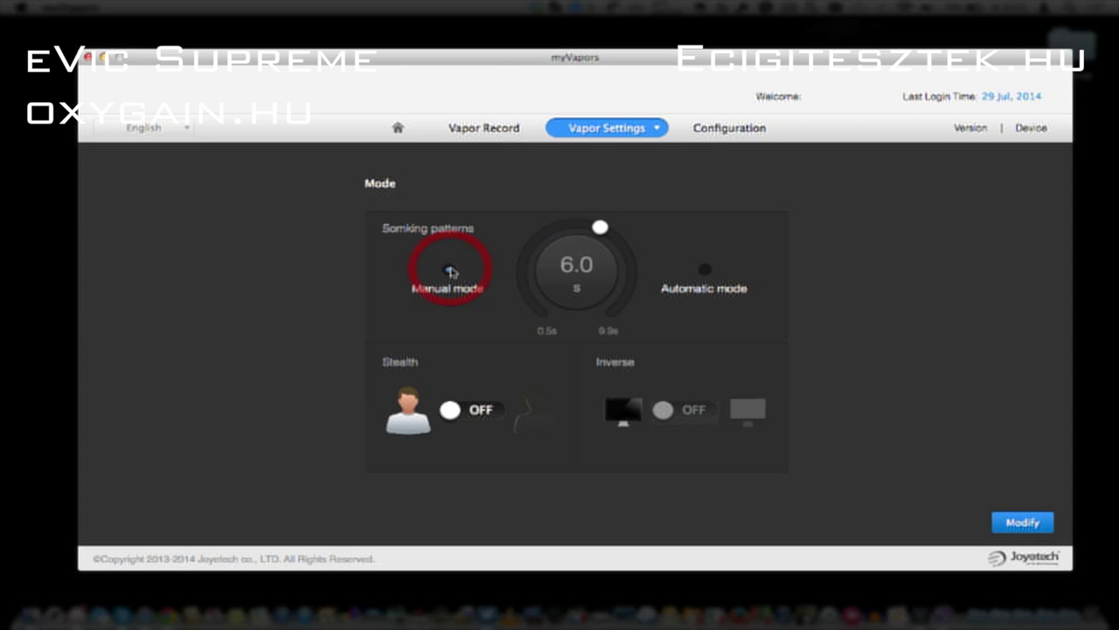
click(1019, 523)
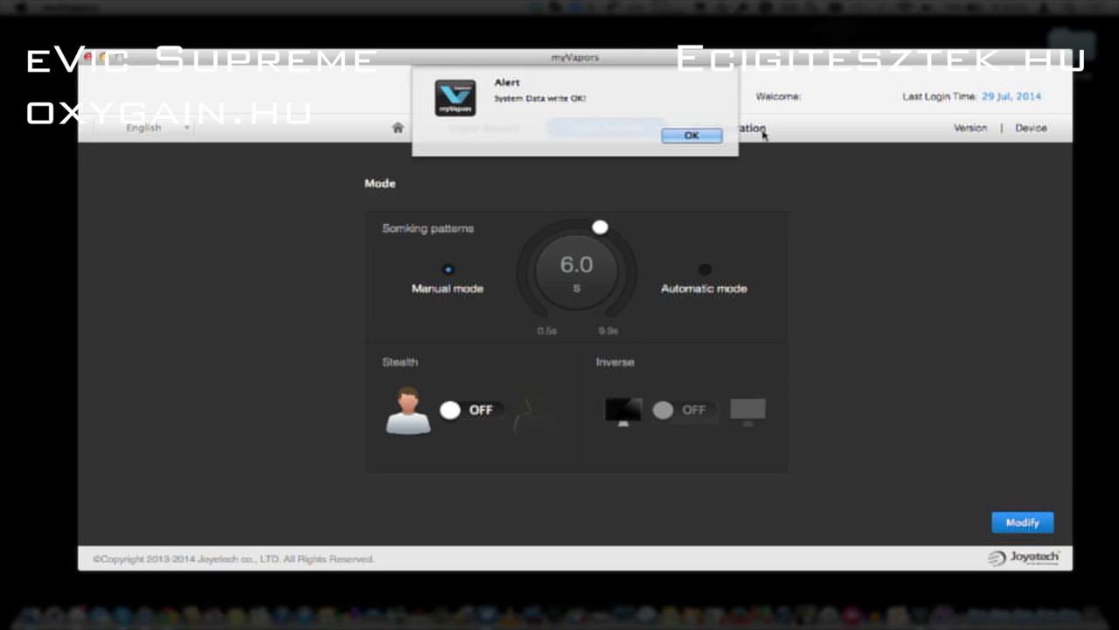
click(702, 137)
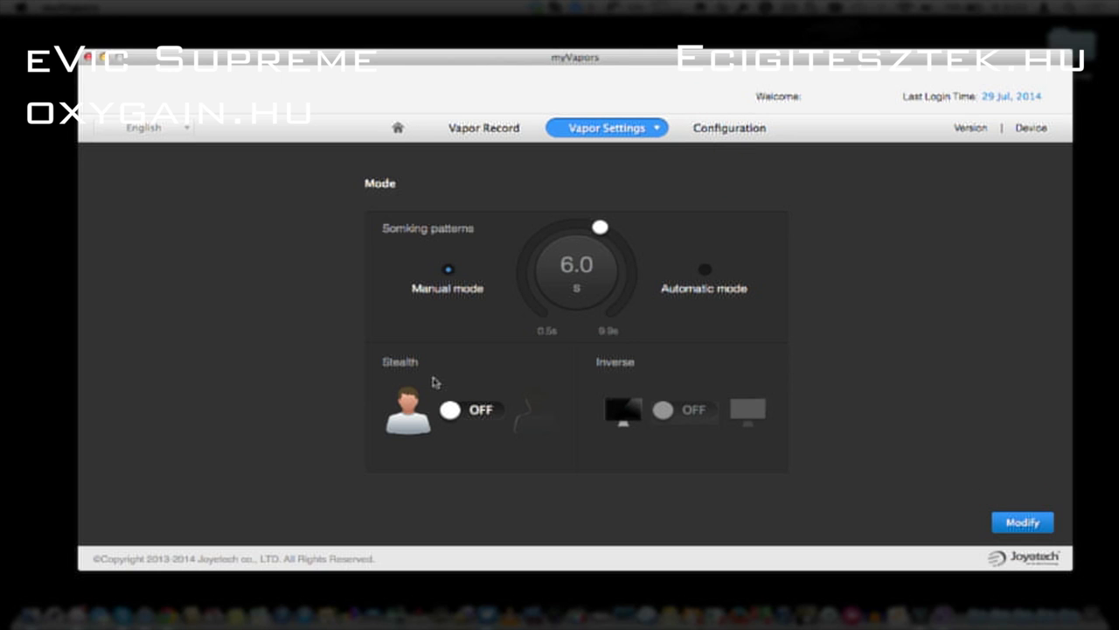
Try the Stealth switch on and off, leaving it off
click(494, 412)
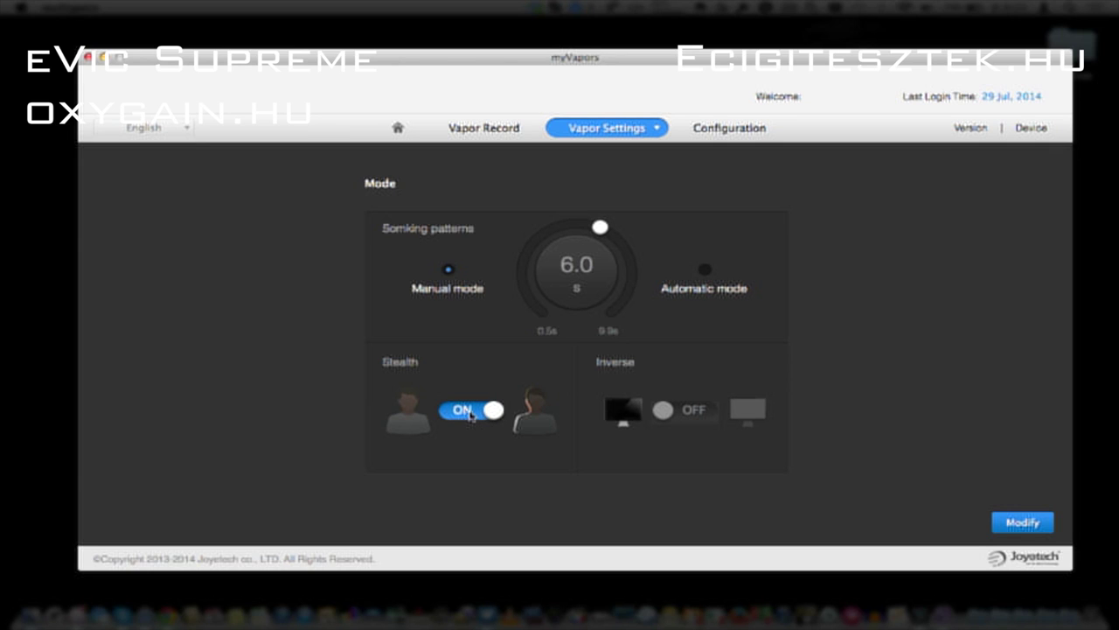
click(473, 415)
click(470, 412)
click(471, 413)
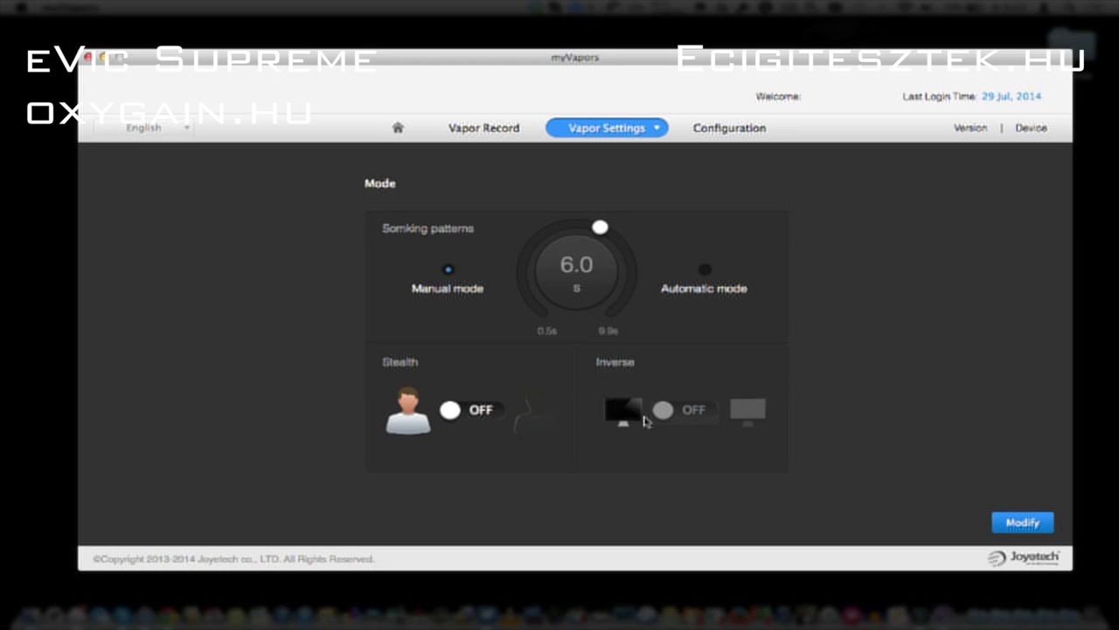
Try to turn on Inverse with Stealth off and on, leave Stealth off and write the mode settings to the device
click(689, 416)
click(722, 415)
click(749, 409)
click(671, 409)
click(458, 412)
click(681, 416)
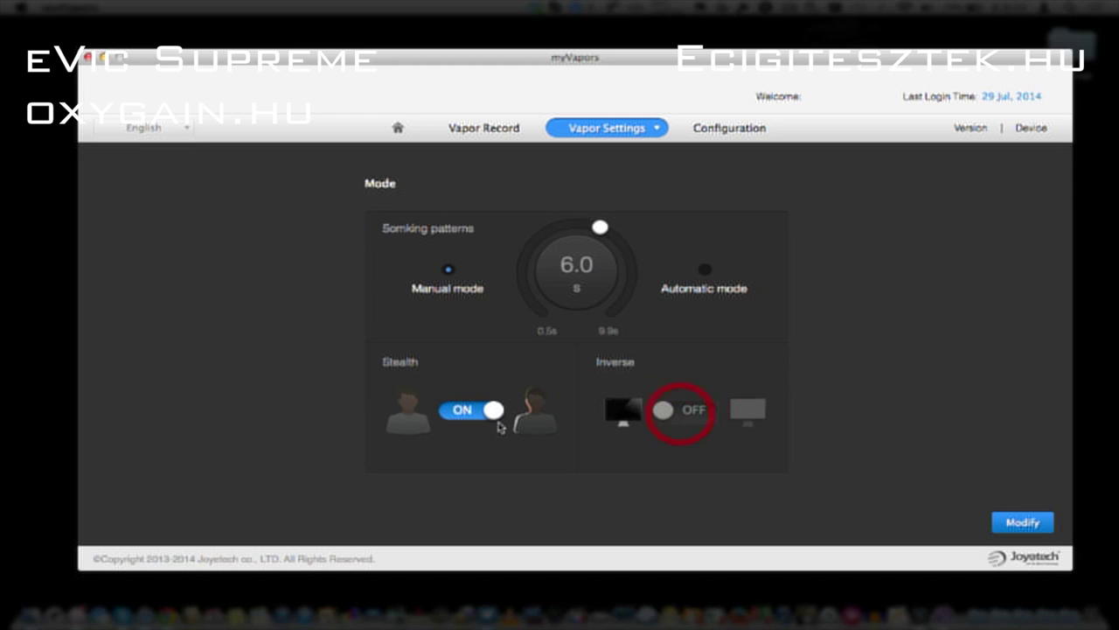
click(492, 411)
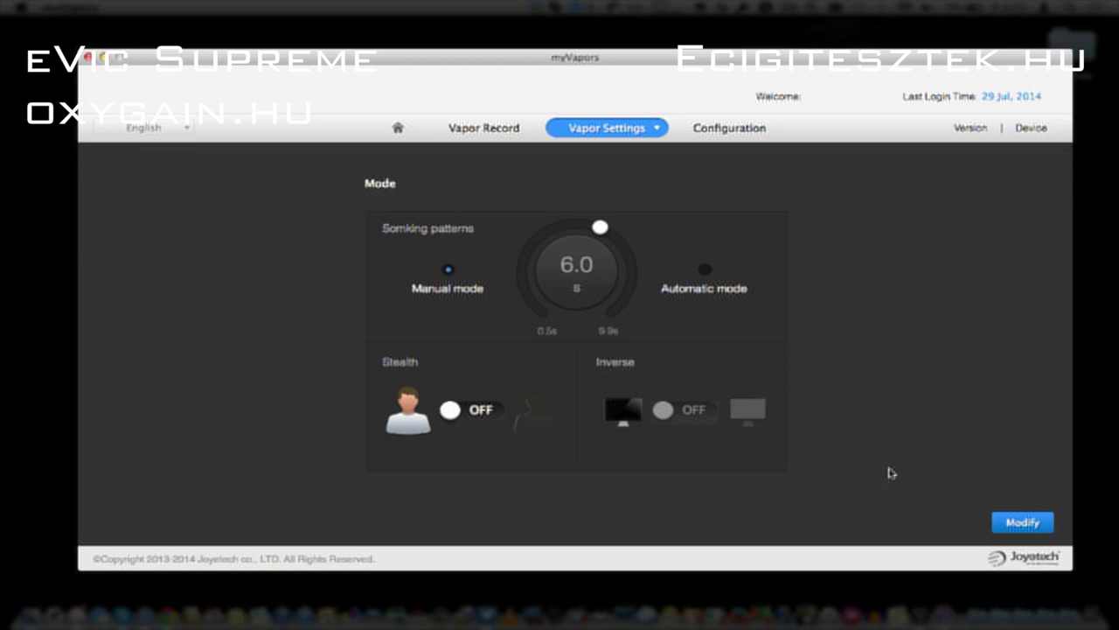
click(1012, 523)
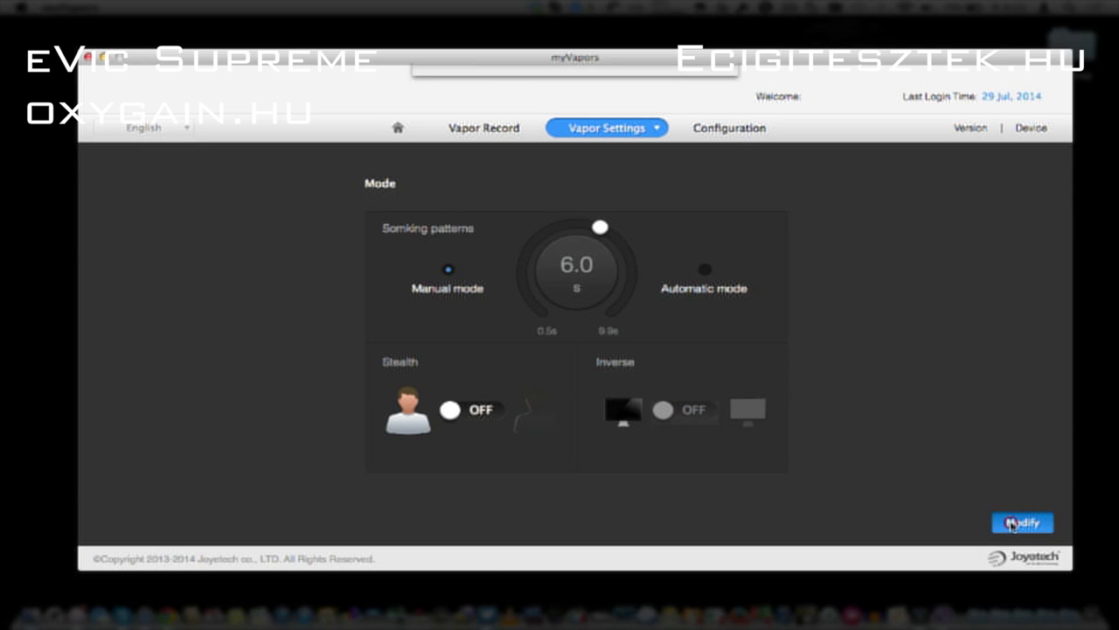
click(693, 136)
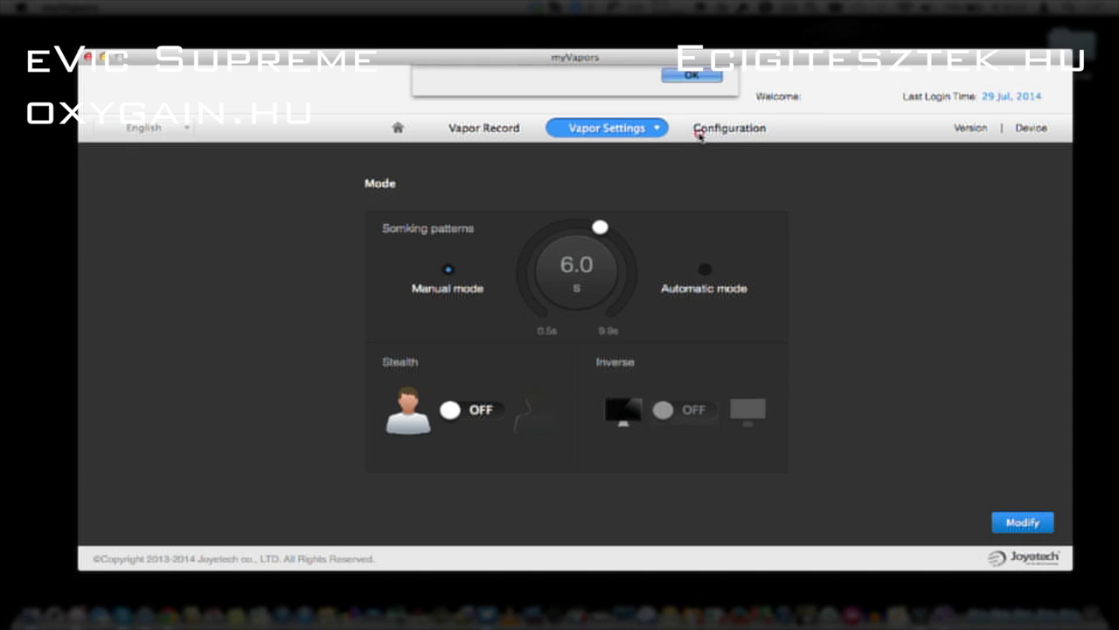
Open the home screen settings and examine which item is assigned to each of the four small display fields
click(654, 131)
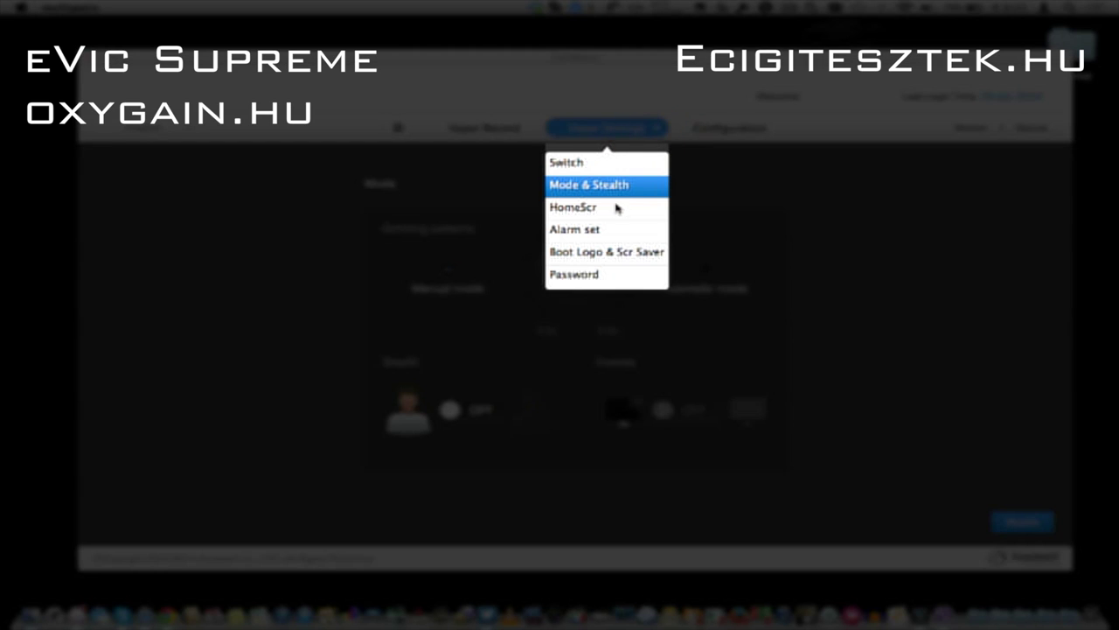
click(583, 210)
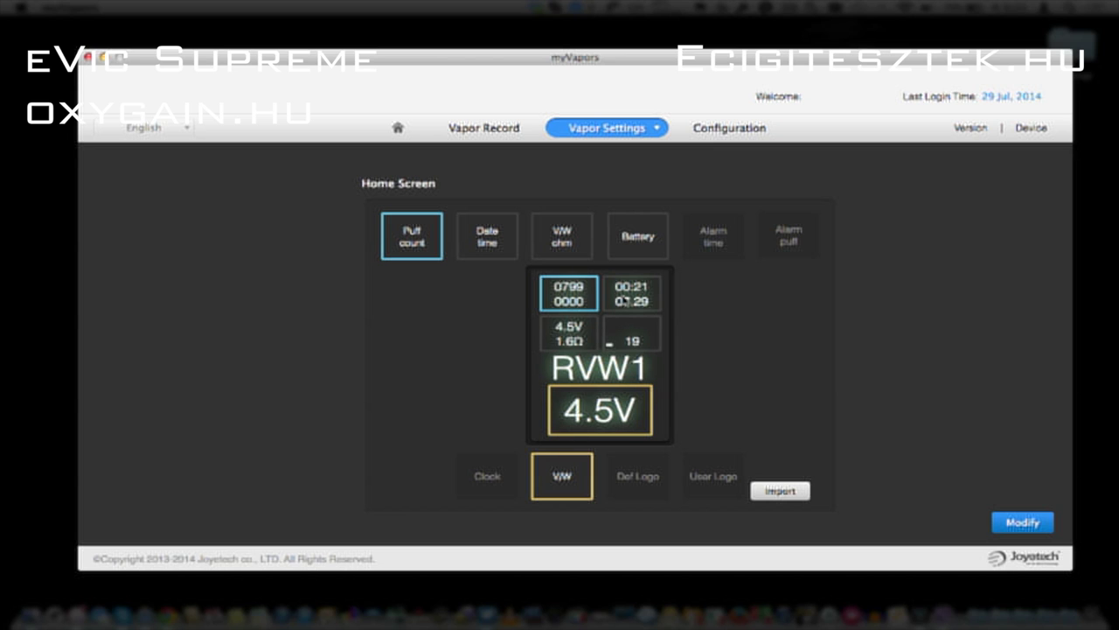
click(627, 301)
click(587, 299)
click(630, 294)
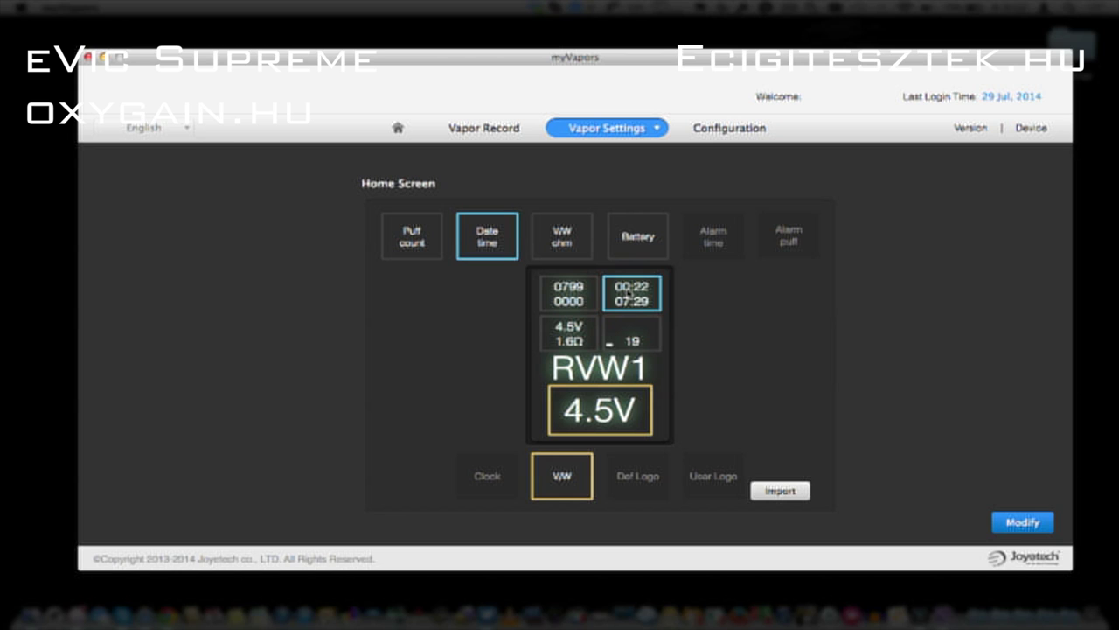
click(577, 338)
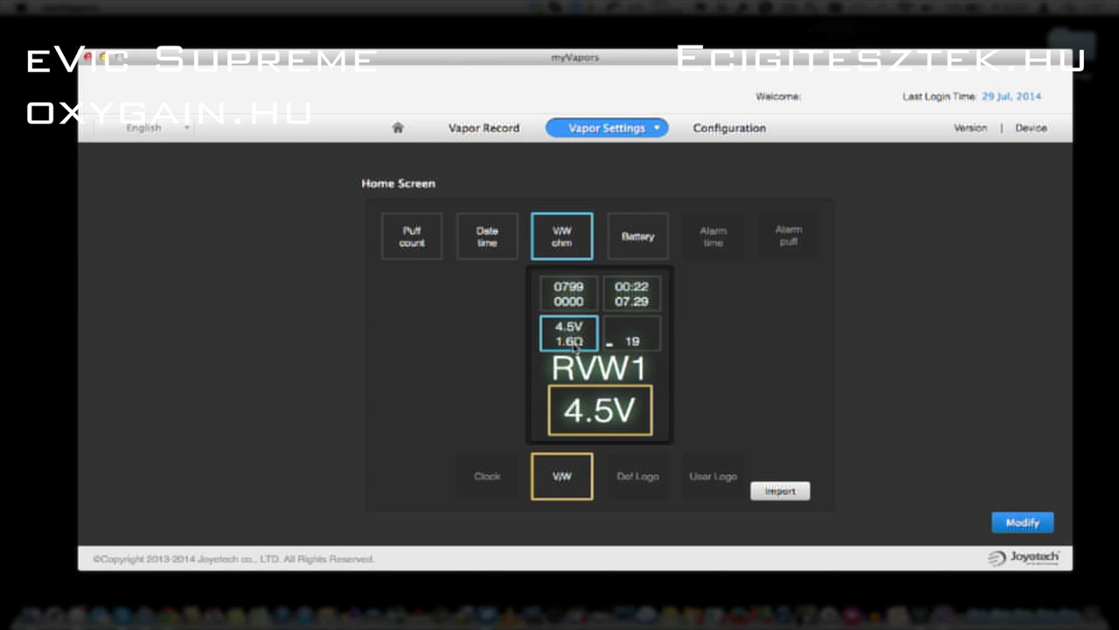
click(635, 342)
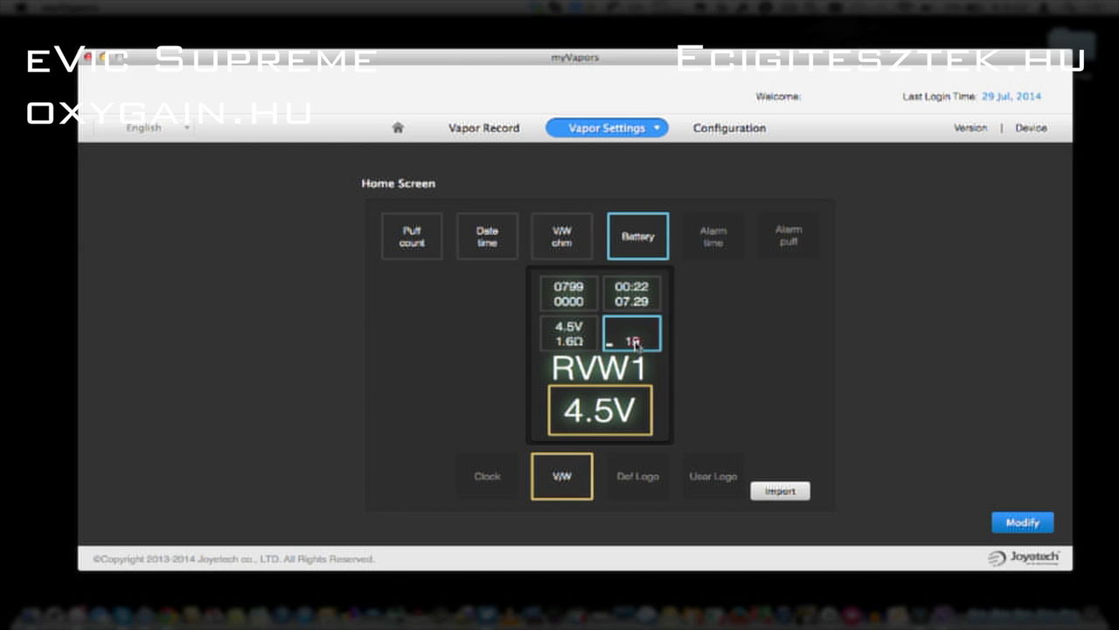
Try the default logo, V/W and user logo in the home screen's large display field, and set it to Clock
click(575, 236)
click(617, 372)
click(635, 481)
click(568, 481)
click(597, 413)
click(626, 479)
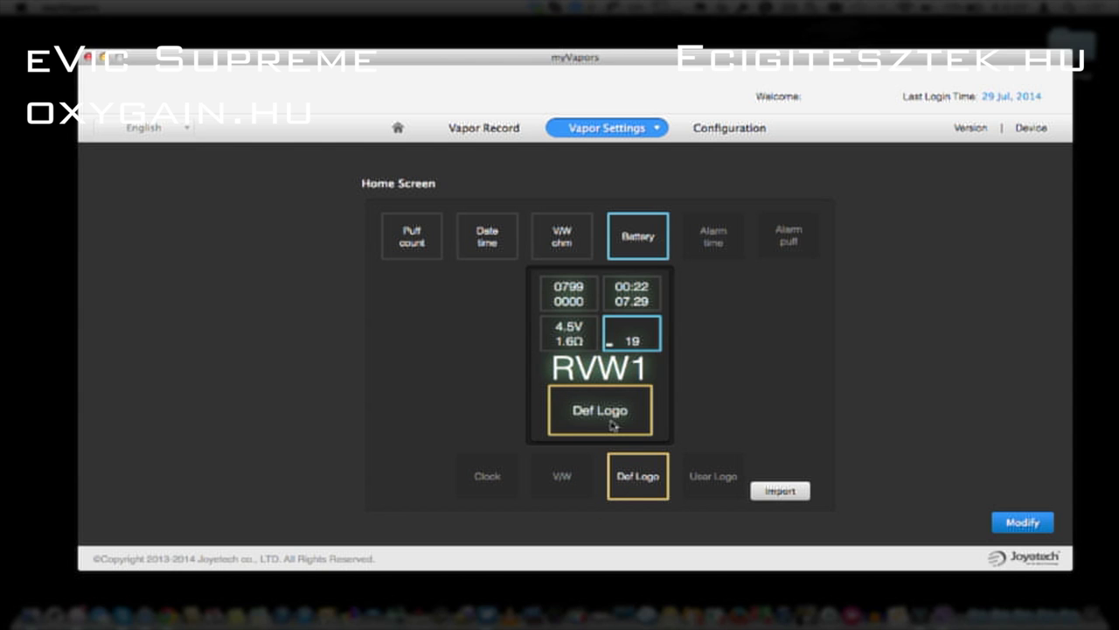
click(713, 479)
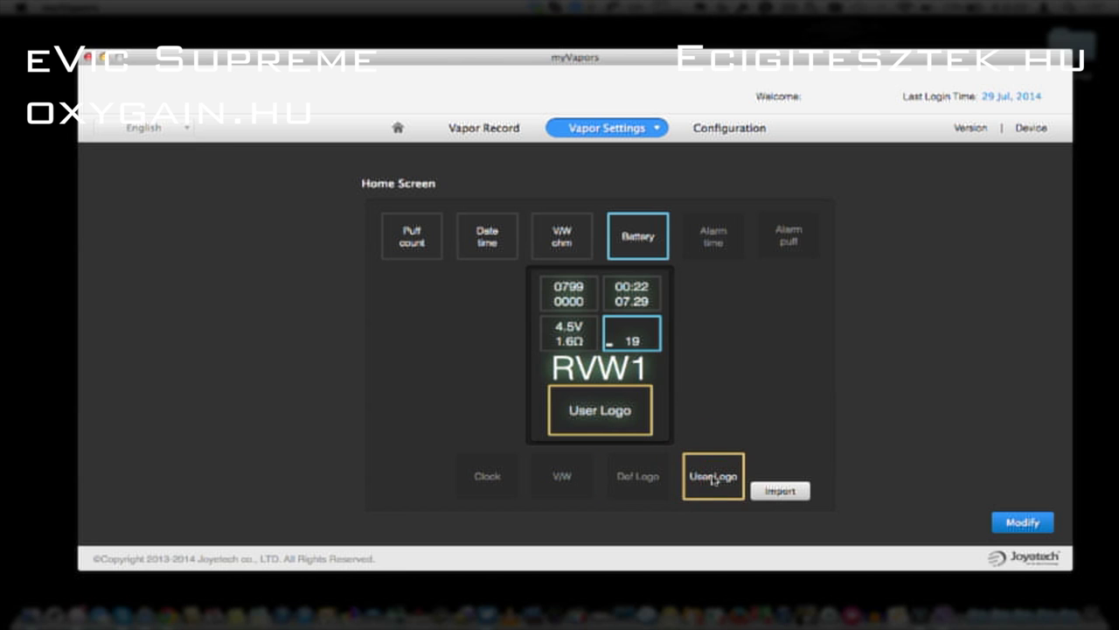
click(479, 481)
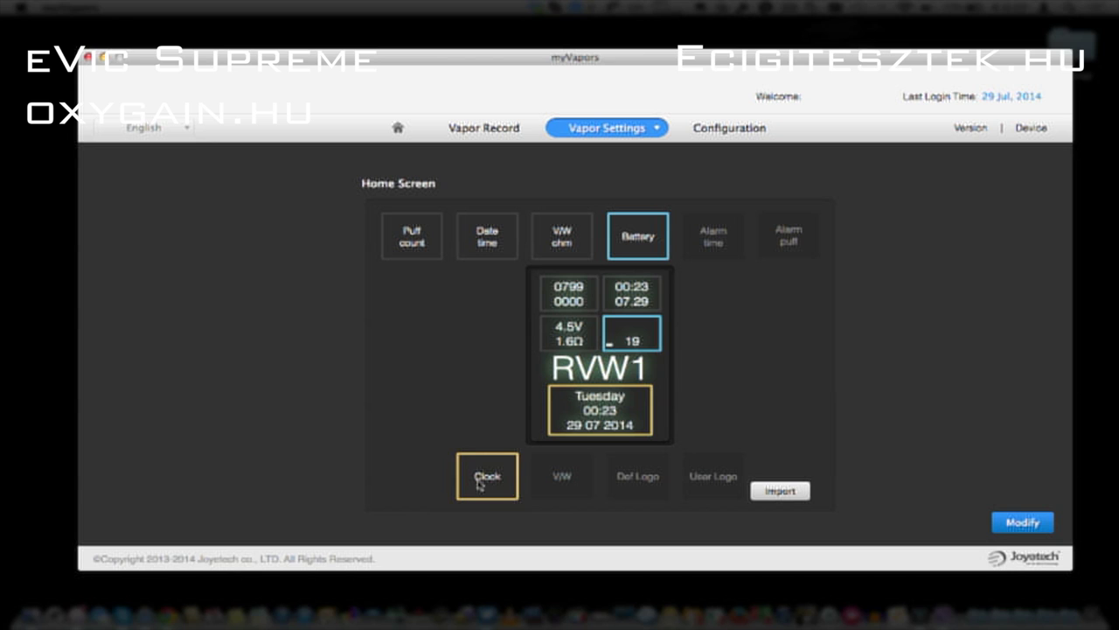
Replace the V/W ohm field on the home screen with Alarm time
click(623, 341)
click(567, 243)
click(493, 241)
click(407, 244)
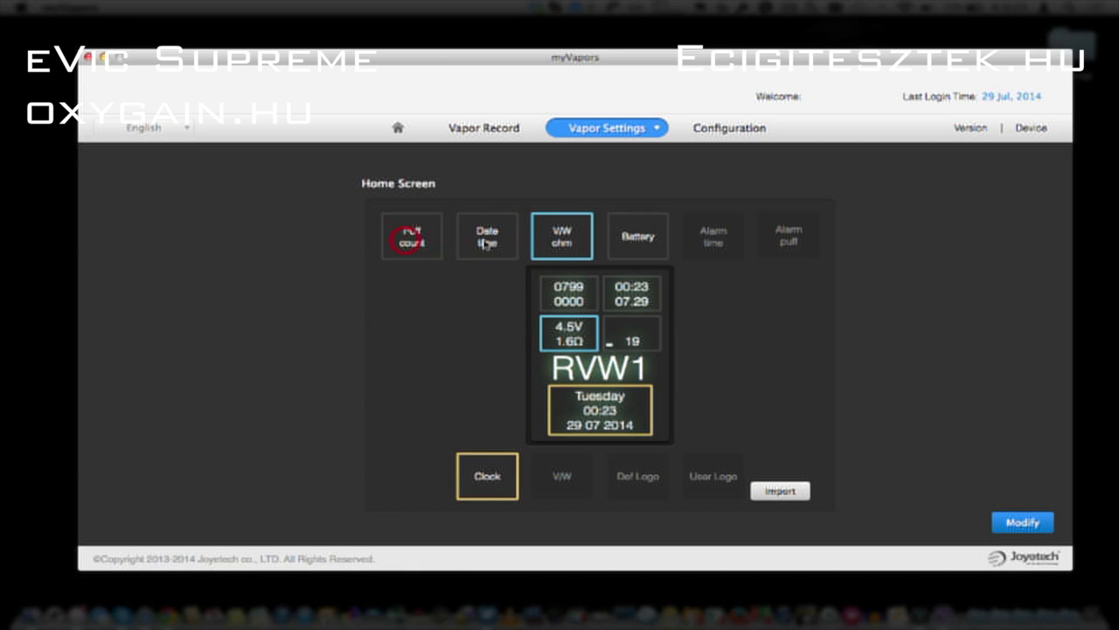
click(639, 236)
click(710, 237)
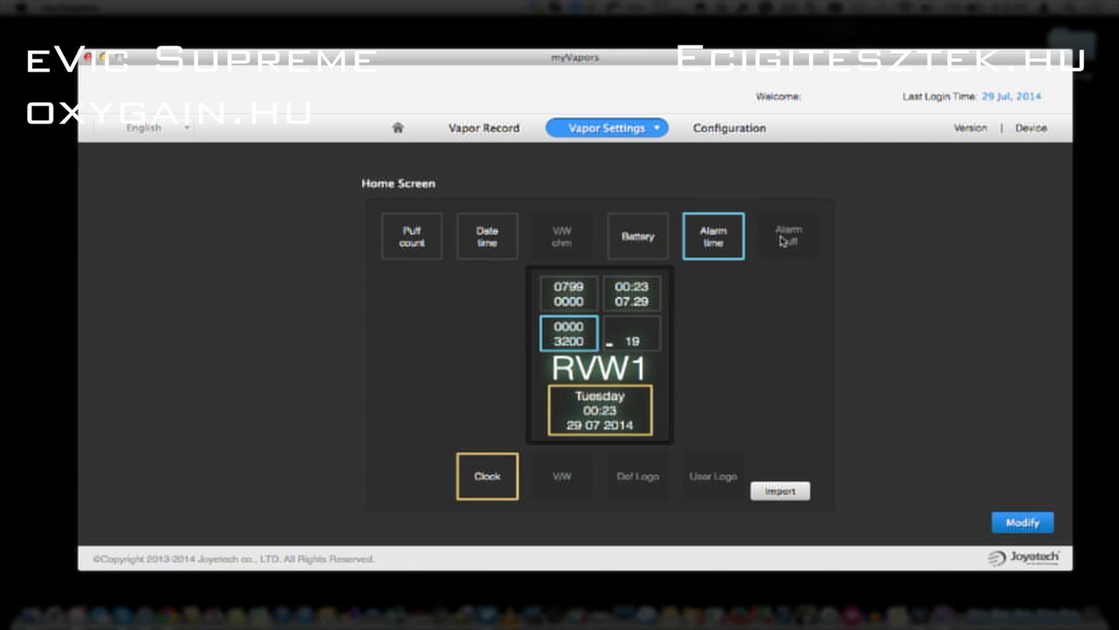
Try to assign already used items to the battery and alarm time fields, and write the home screen layout to the device
click(625, 333)
click(722, 245)
click(464, 241)
click(560, 333)
click(479, 247)
click(580, 300)
click(781, 493)
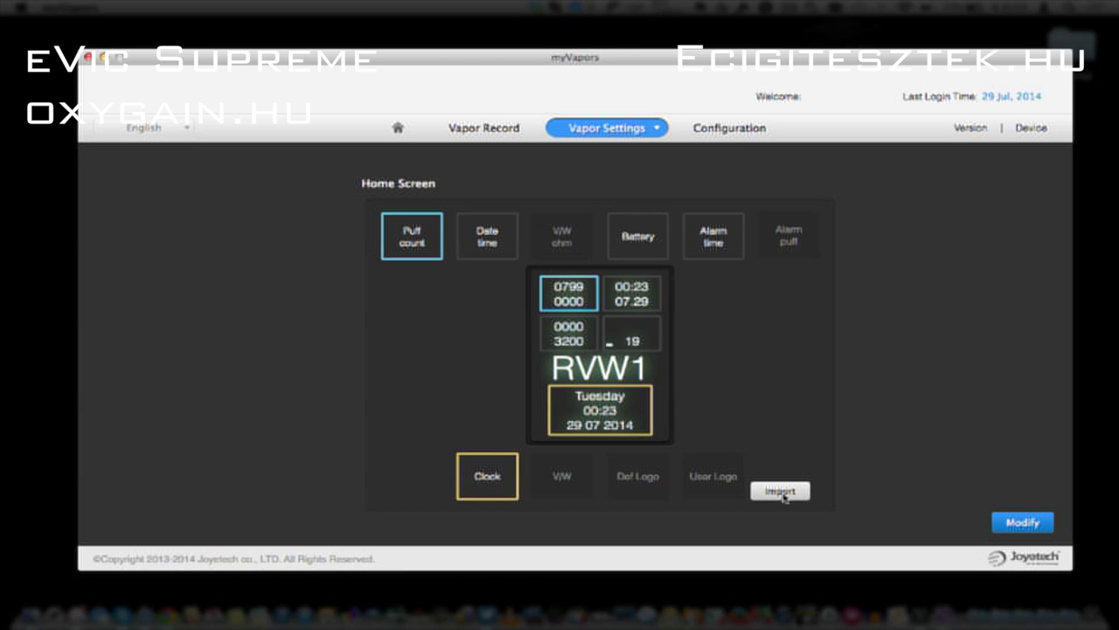
click(1016, 523)
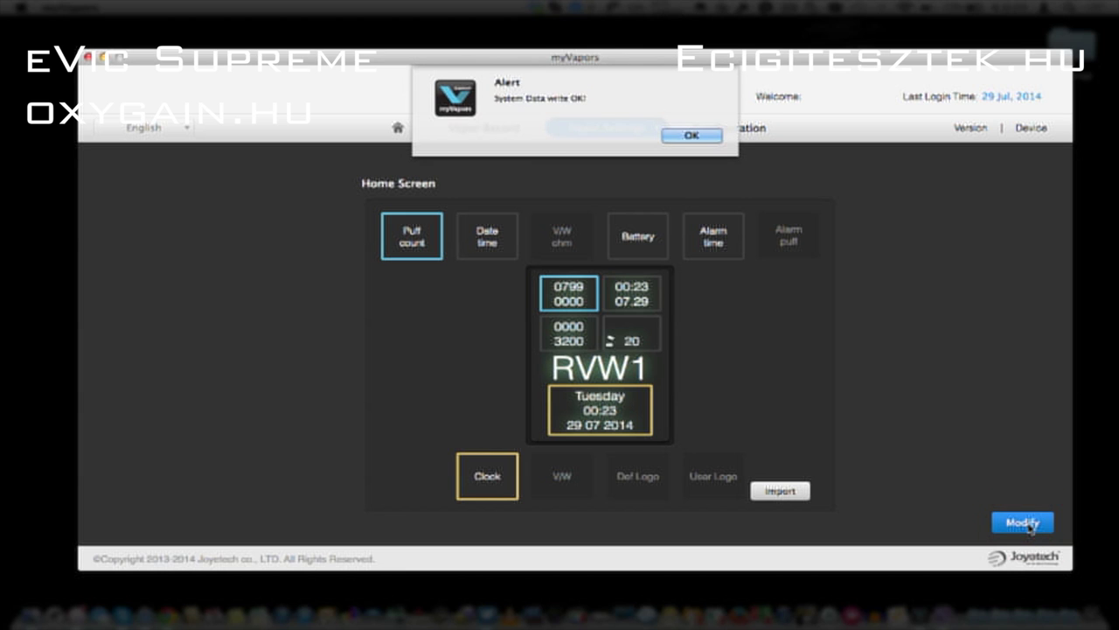
click(705, 137)
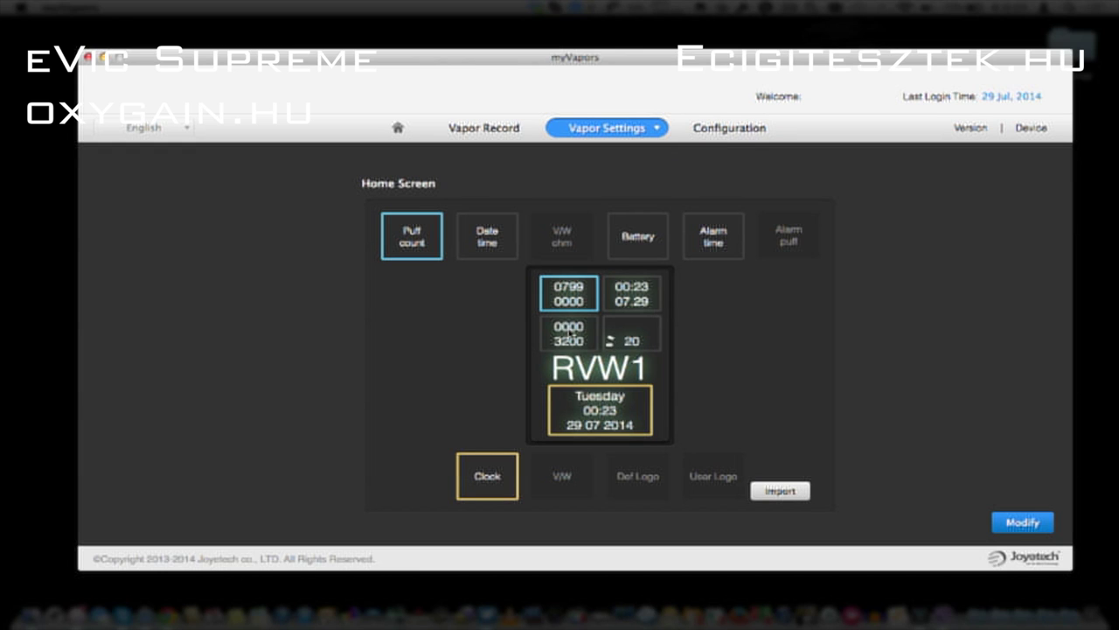
Replace the Alarm time field on the home screen with Alarm puff
click(567, 331)
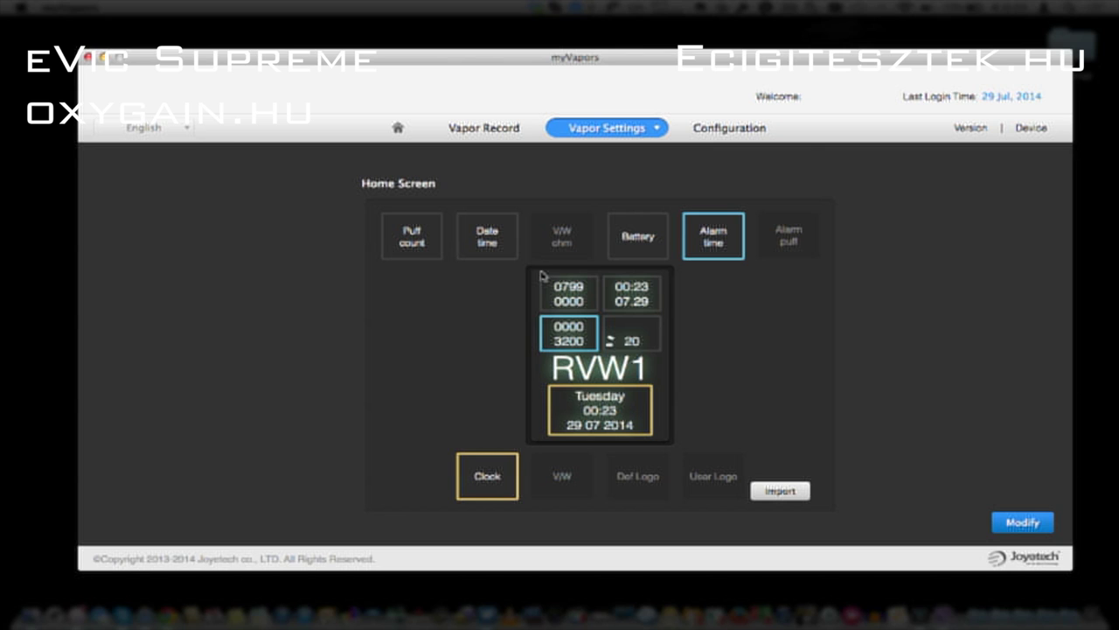
click(479, 244)
click(412, 242)
click(801, 231)
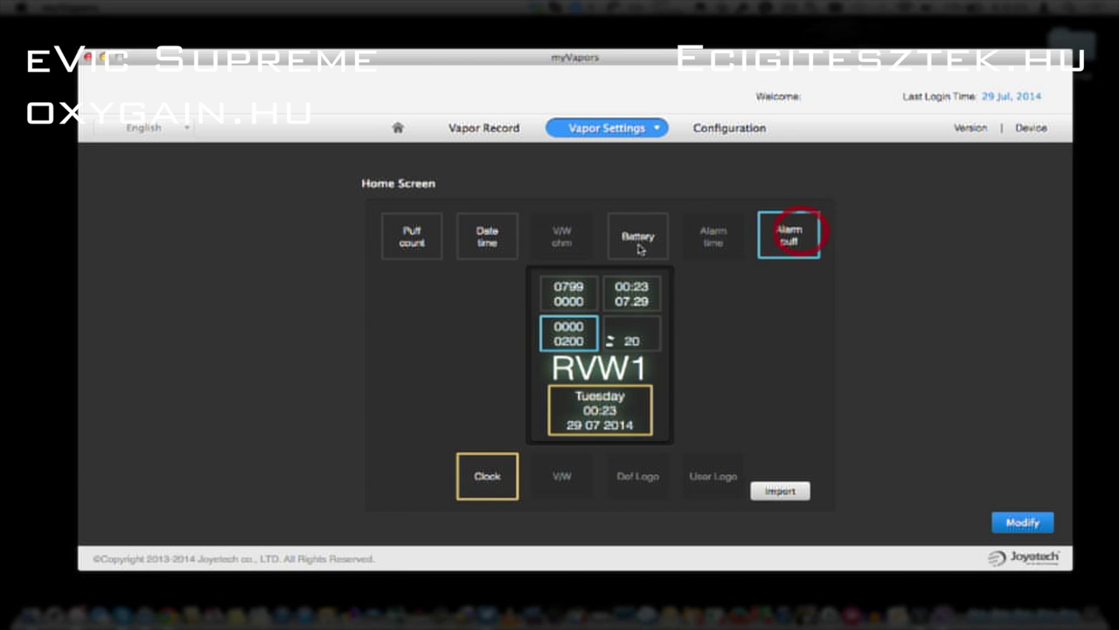
click(721, 244)
click(802, 248)
Try to assign already used items to the date and puff count fields, and write the home screen layout to the device
click(637, 301)
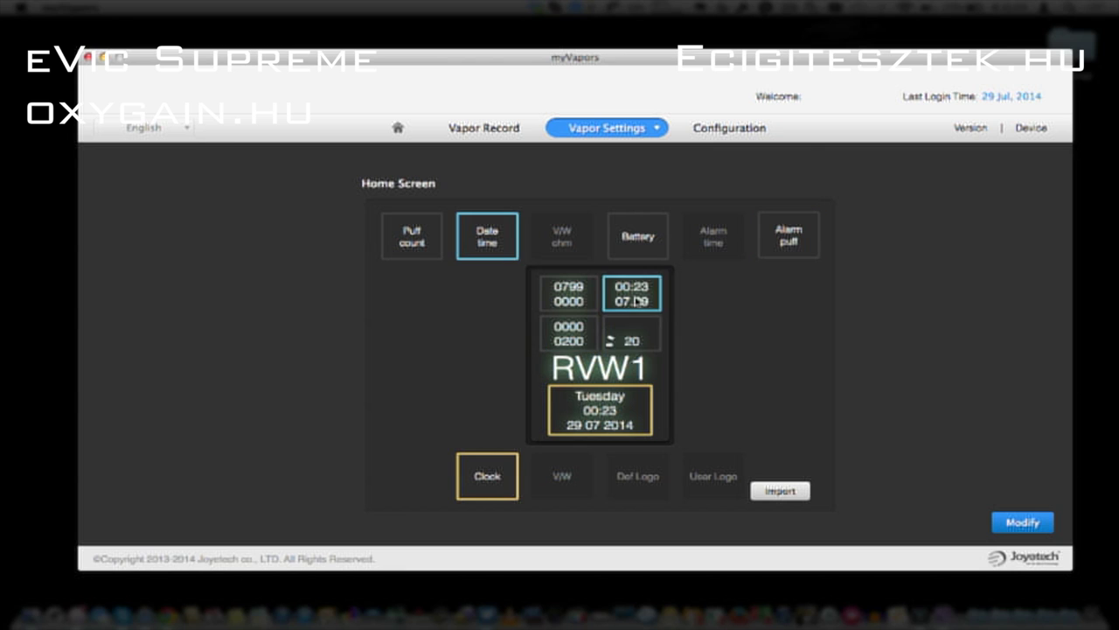
click(414, 249)
click(658, 237)
click(568, 295)
click(474, 247)
click(656, 245)
click(1006, 522)
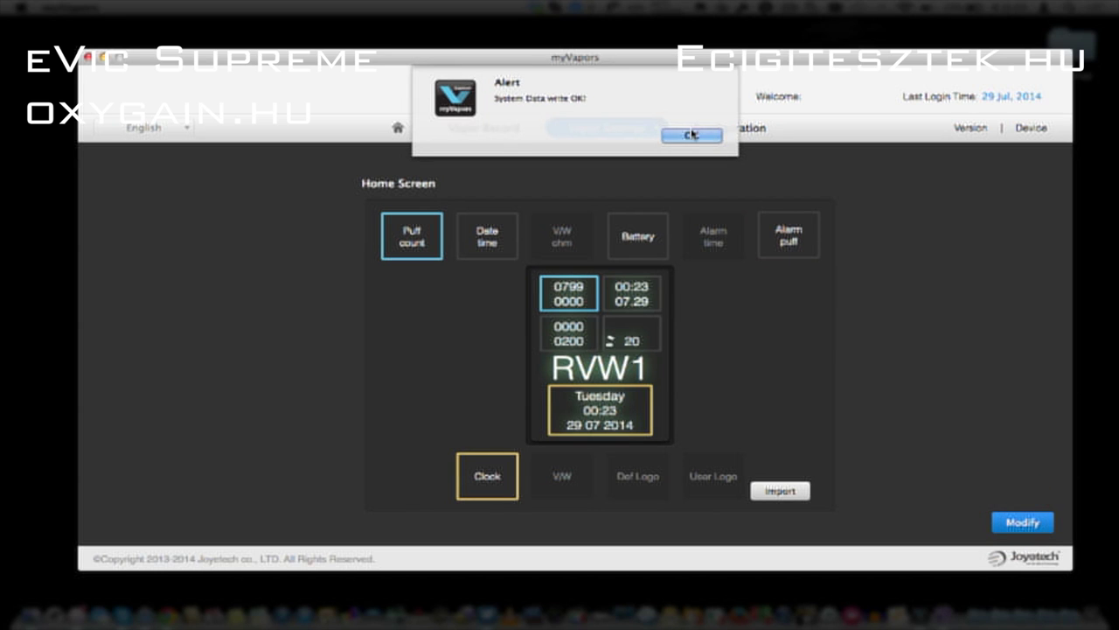
click(692, 133)
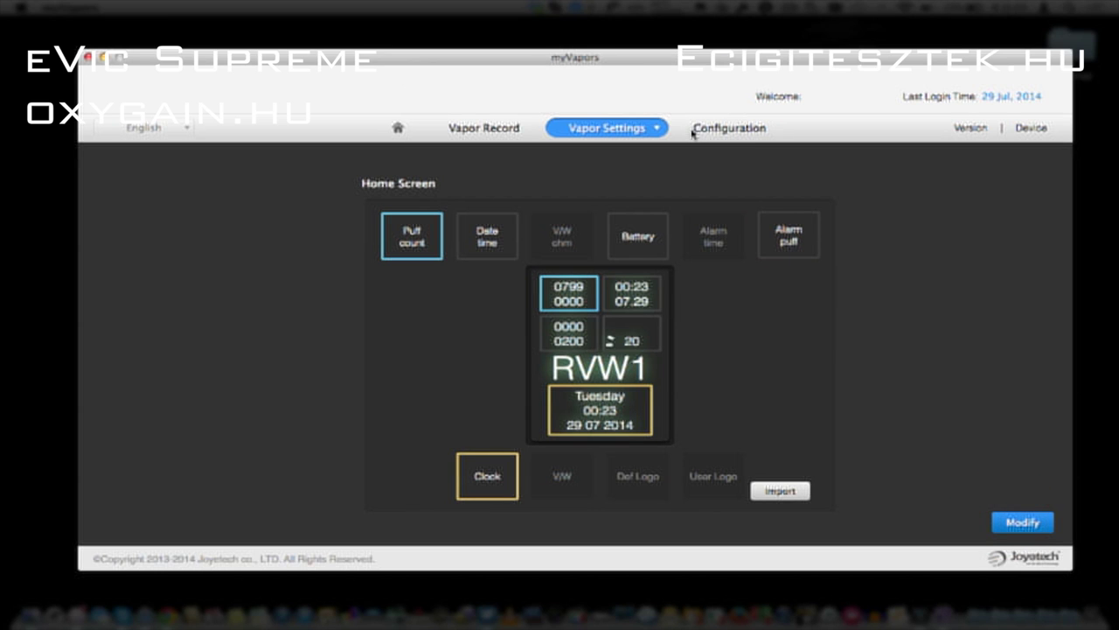
Open the alarm settings, and switch the by-puff alarm to 400 puffs and back to 200 puffs
click(638, 129)
click(596, 229)
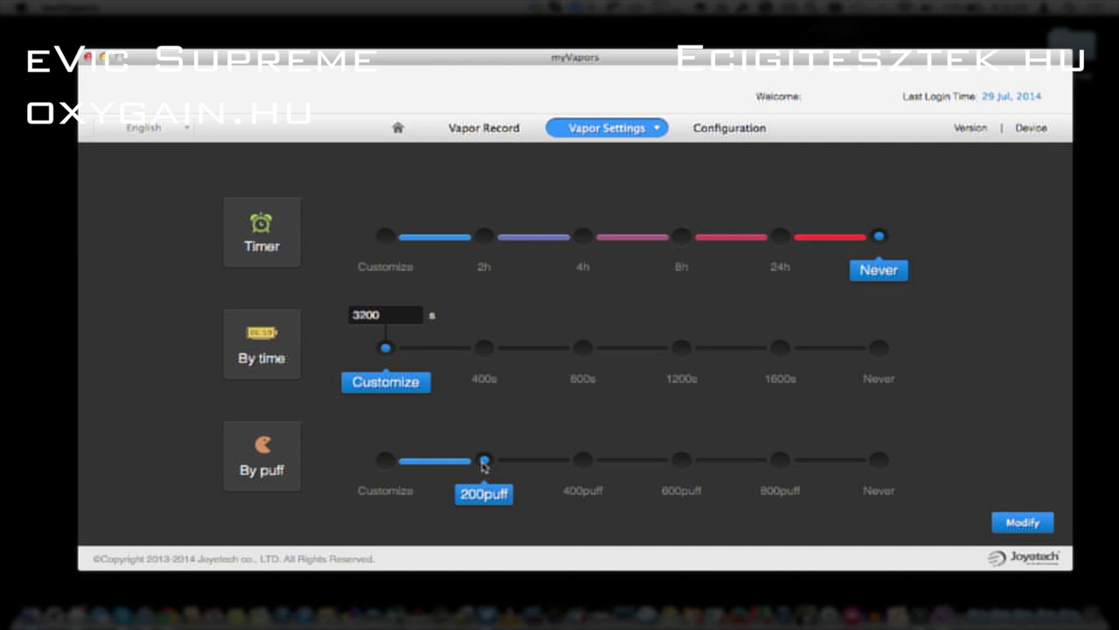
click(583, 466)
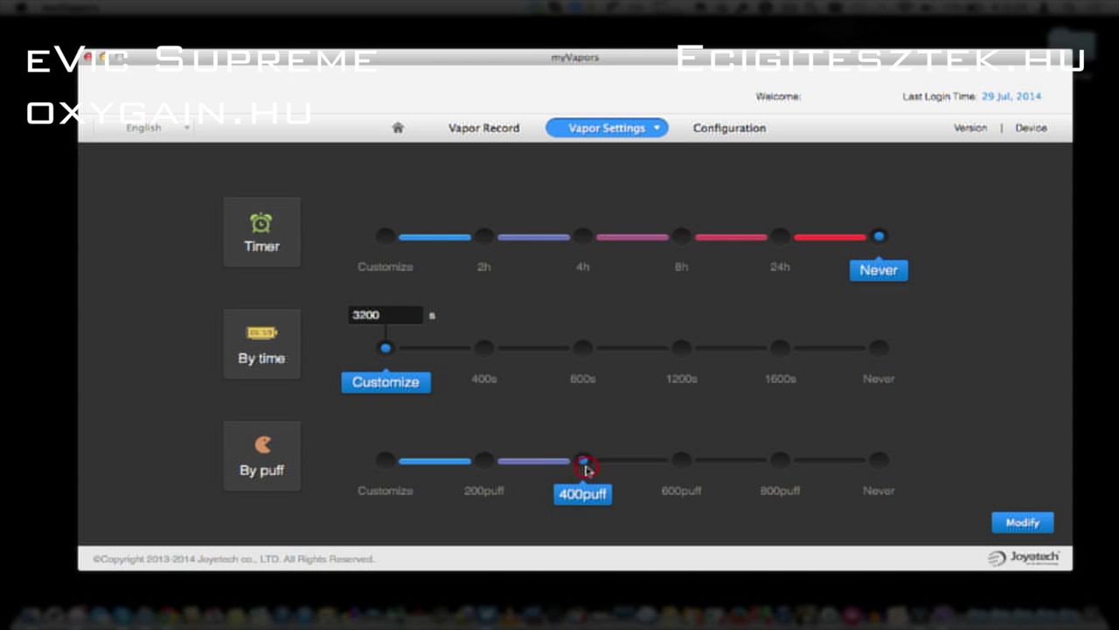
click(488, 464)
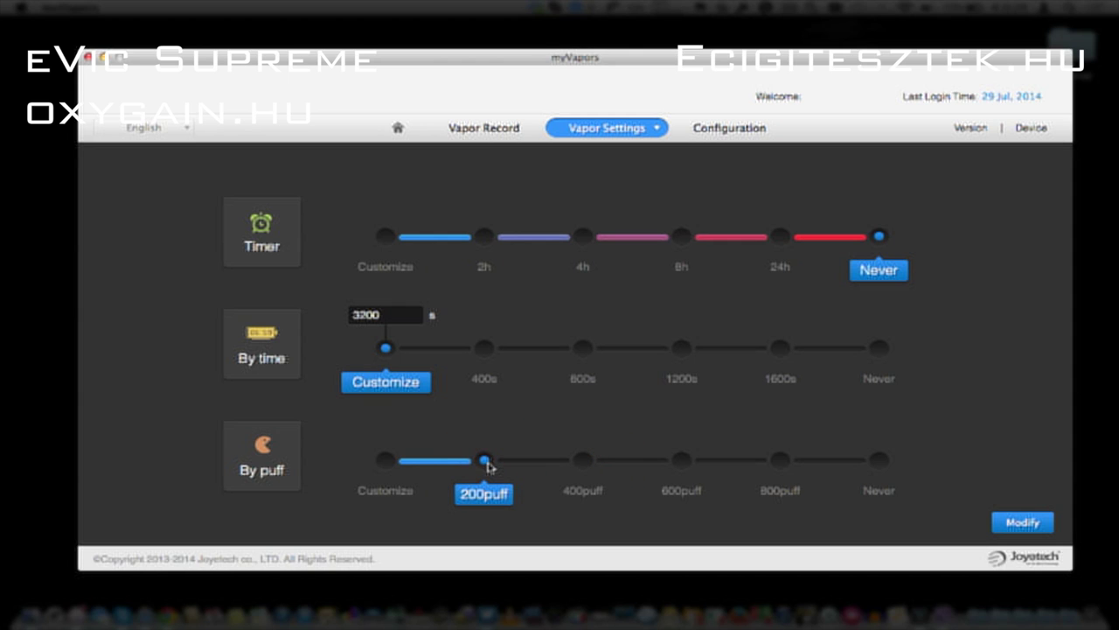
Set the by-puff alarm back to 200 puffs after trying 400, and switch the by-time alarm through its presets to Never
click(584, 464)
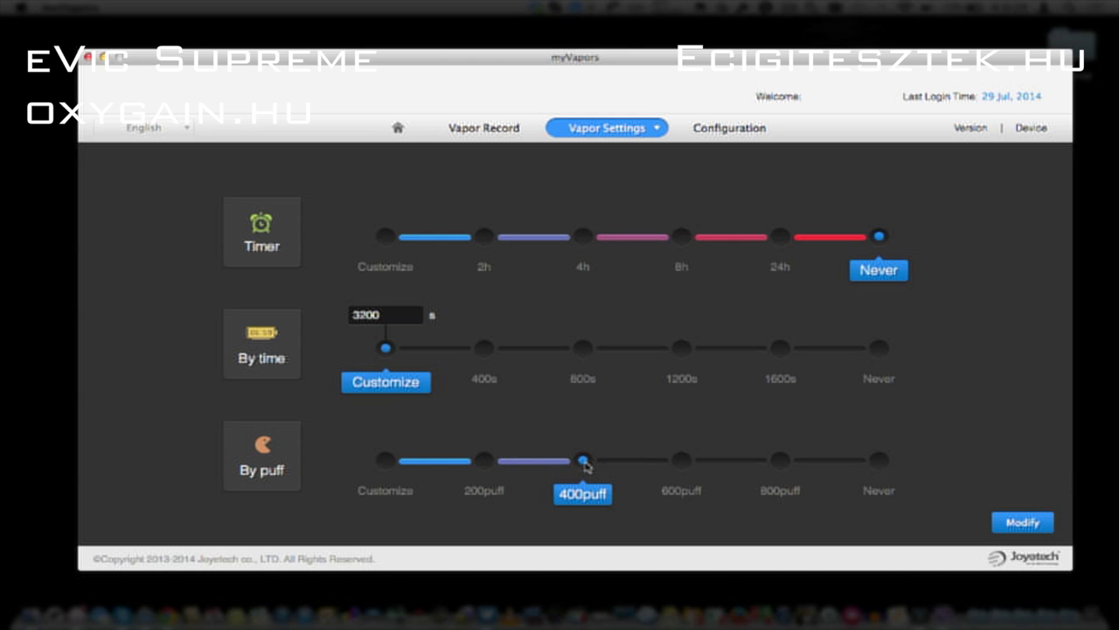
click(484, 461)
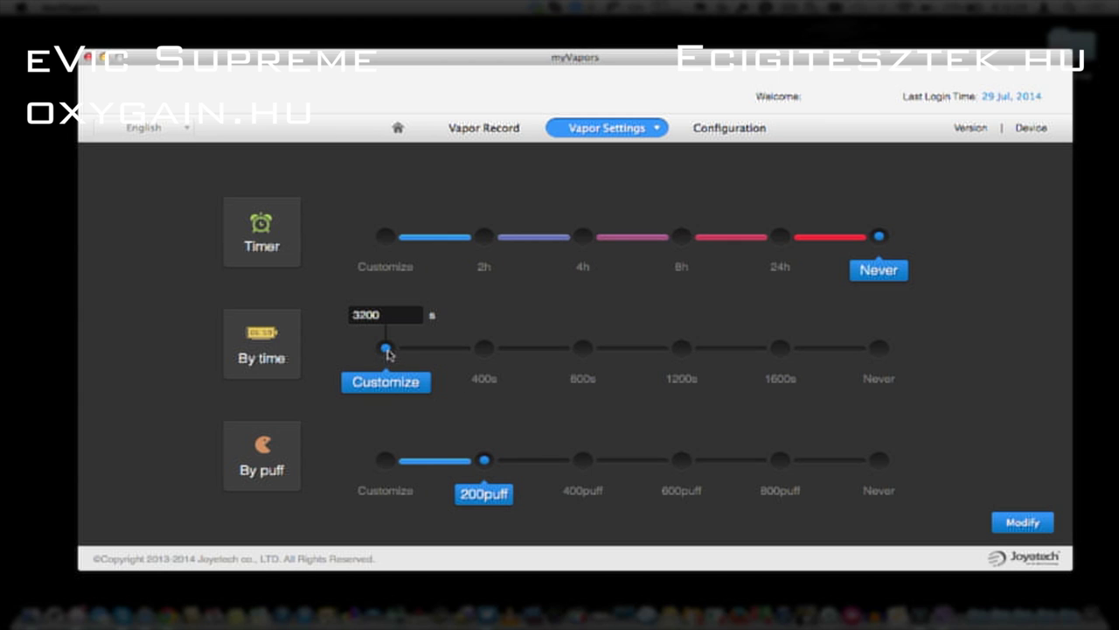
click(483, 349)
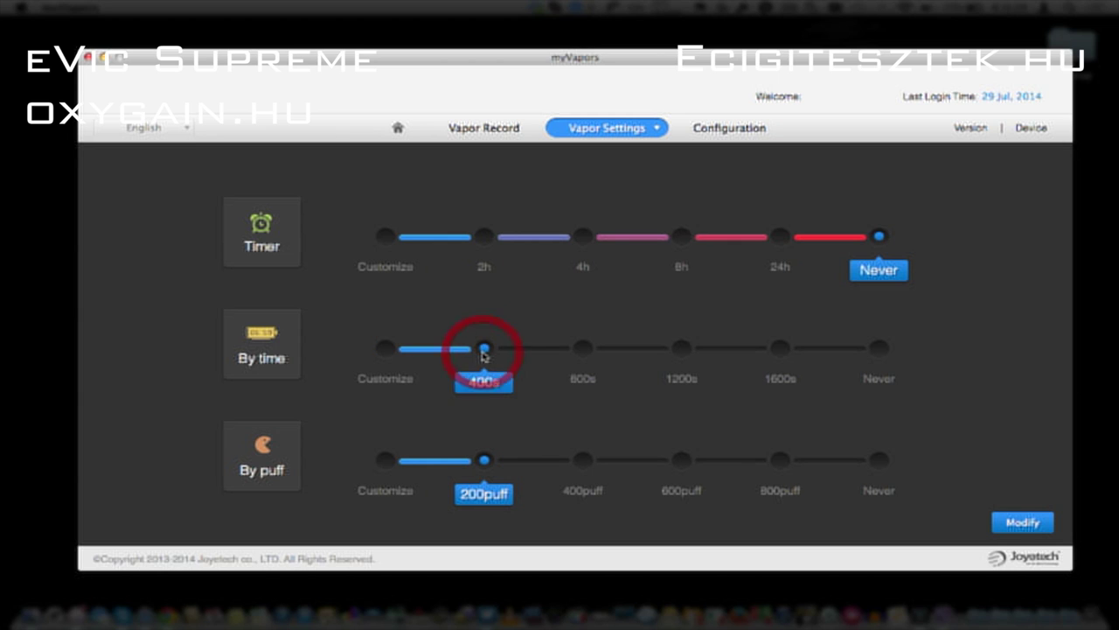
click(581, 351)
click(685, 355)
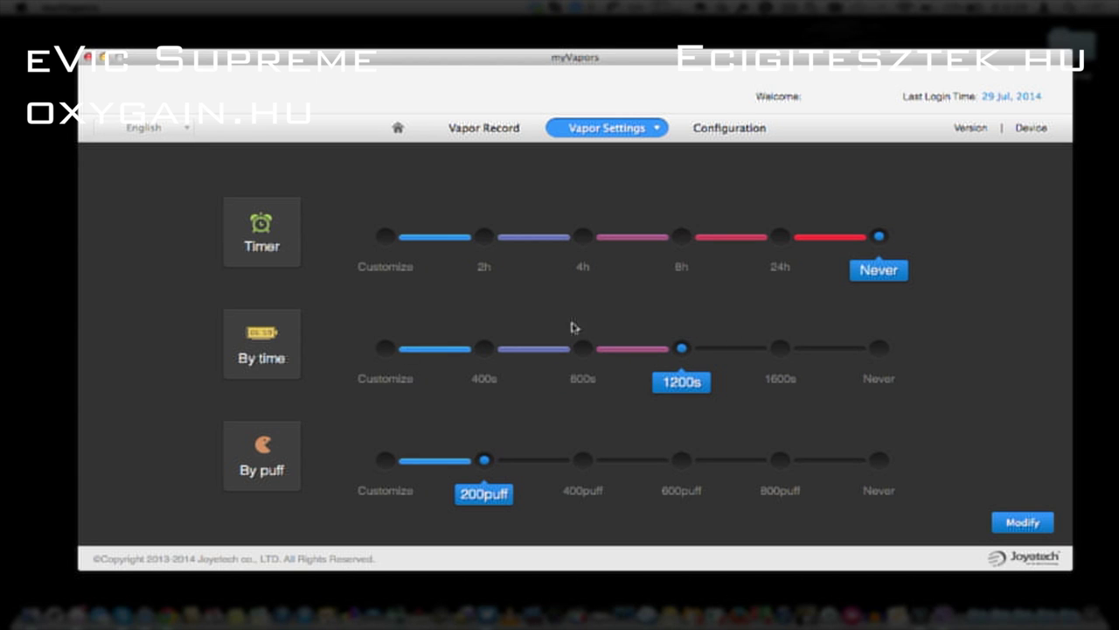
click(880, 349)
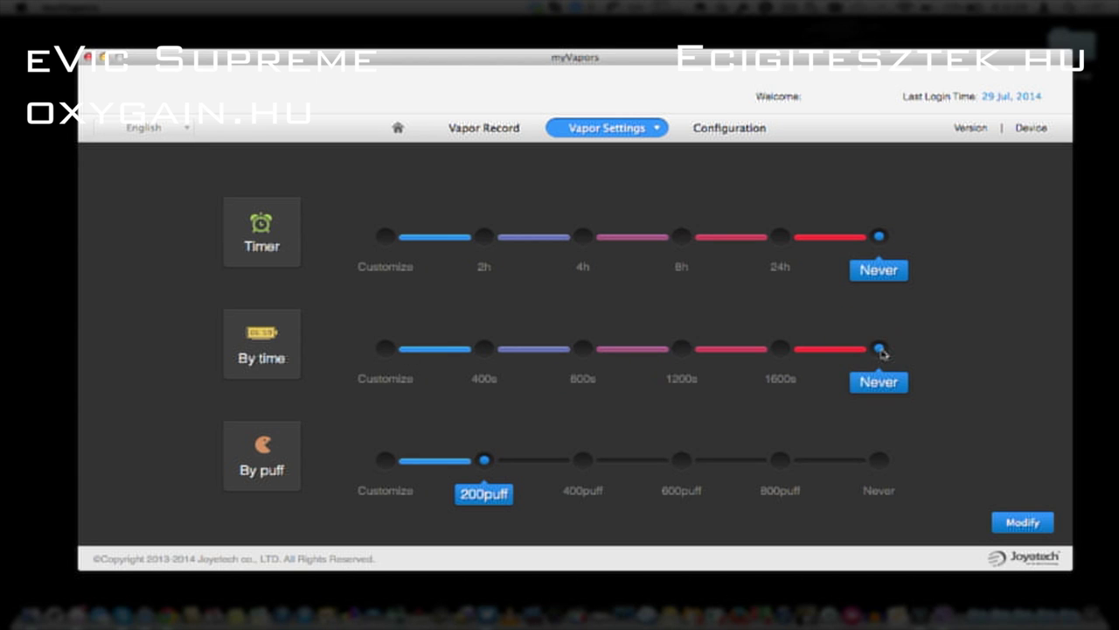
Try the timer alarm at 24h, 8h, 4h, 2h and a custom interval of 12 h
click(778, 240)
click(682, 239)
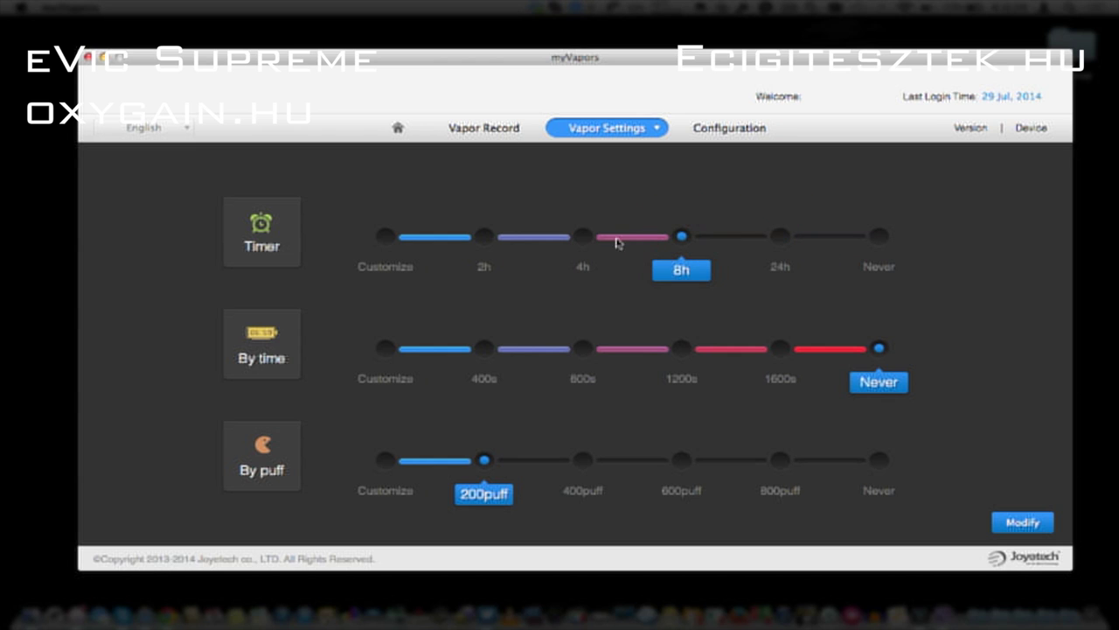
click(583, 237)
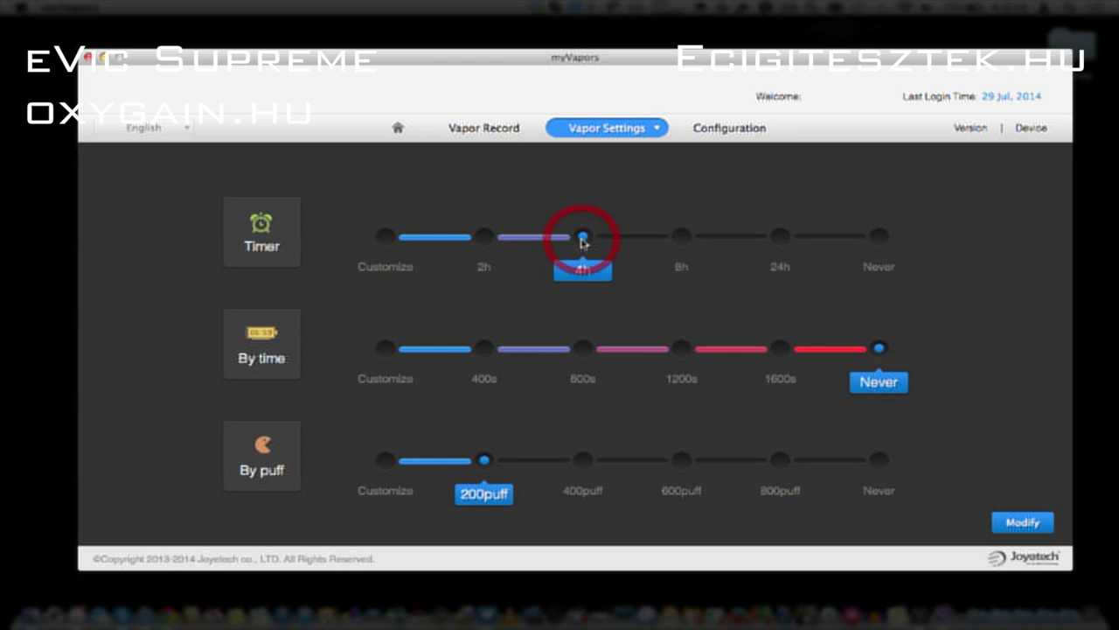
click(486, 238)
click(386, 238)
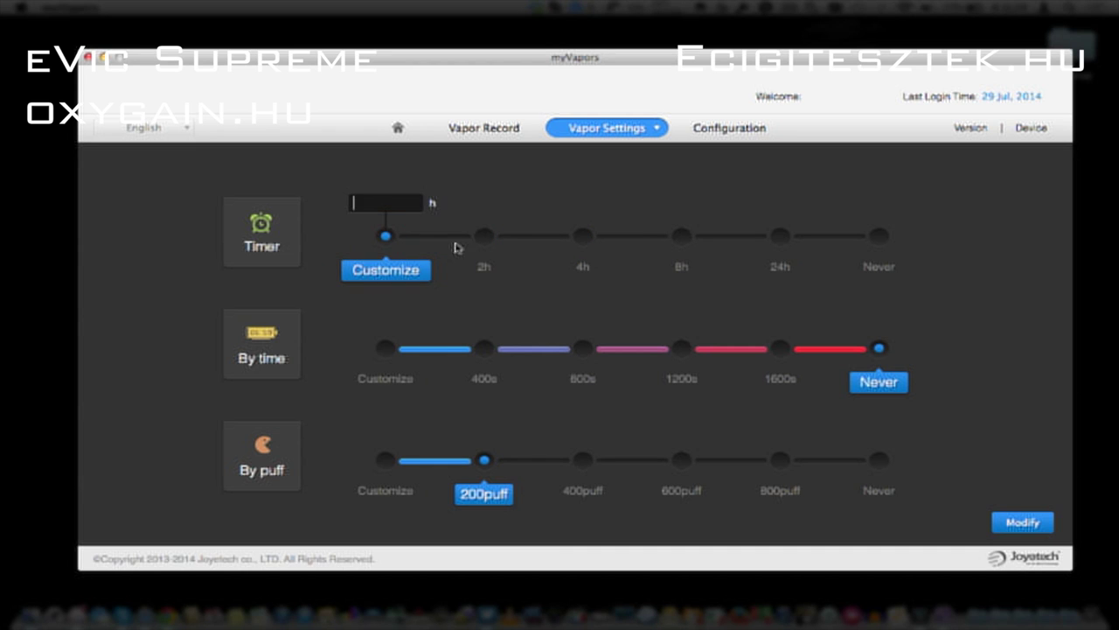
text(12)
click(485, 238)
click(583, 237)
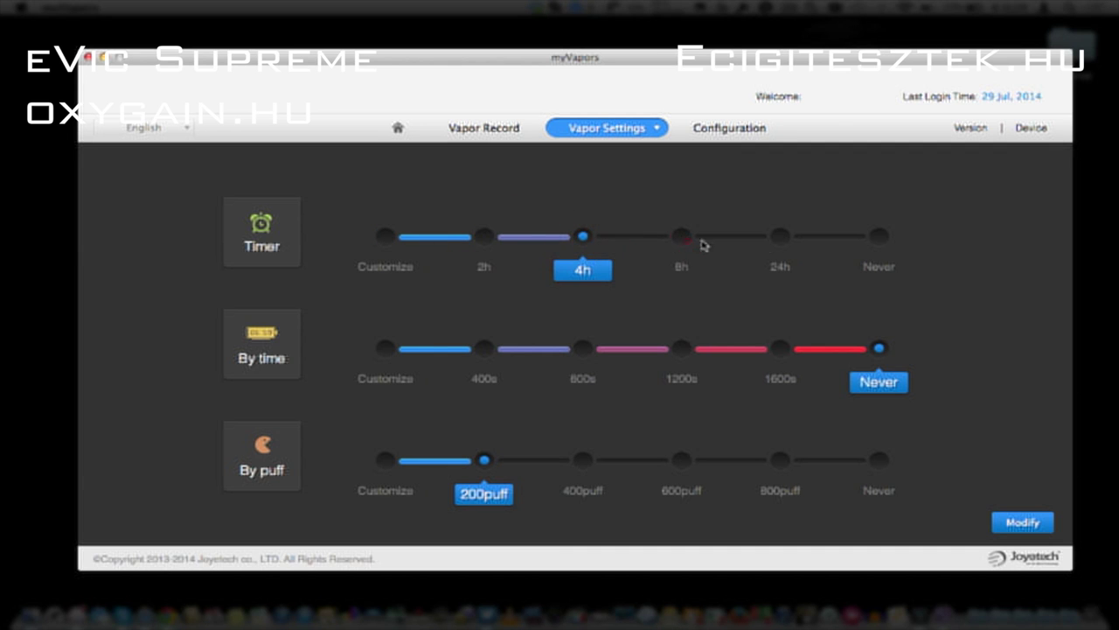
Set the timer alarm to Never and write the alarm settings to the device
click(880, 238)
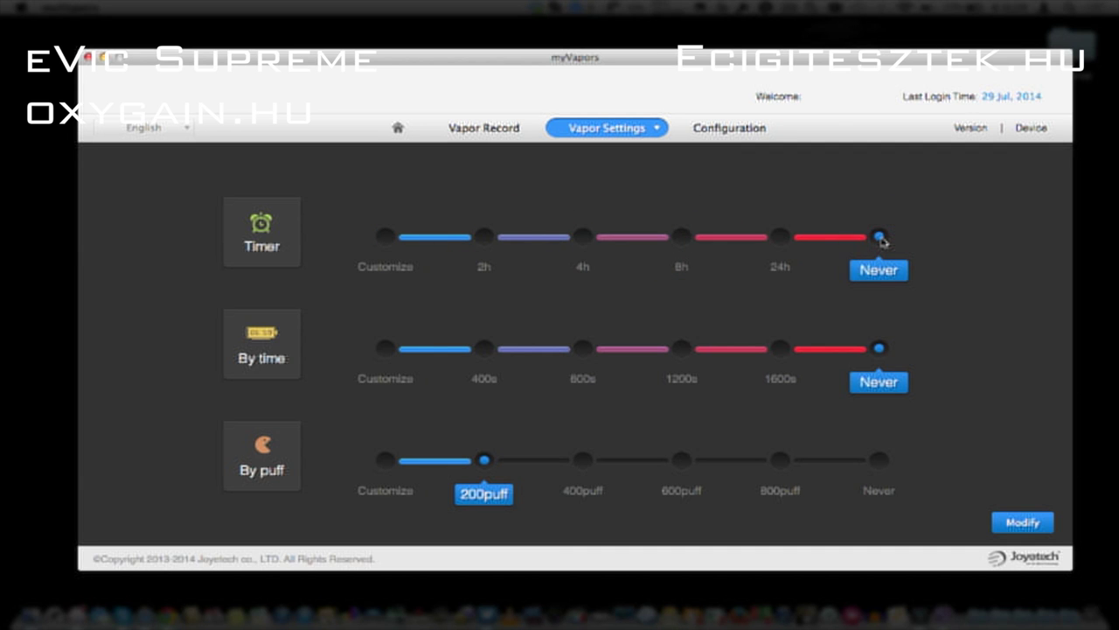
click(1013, 525)
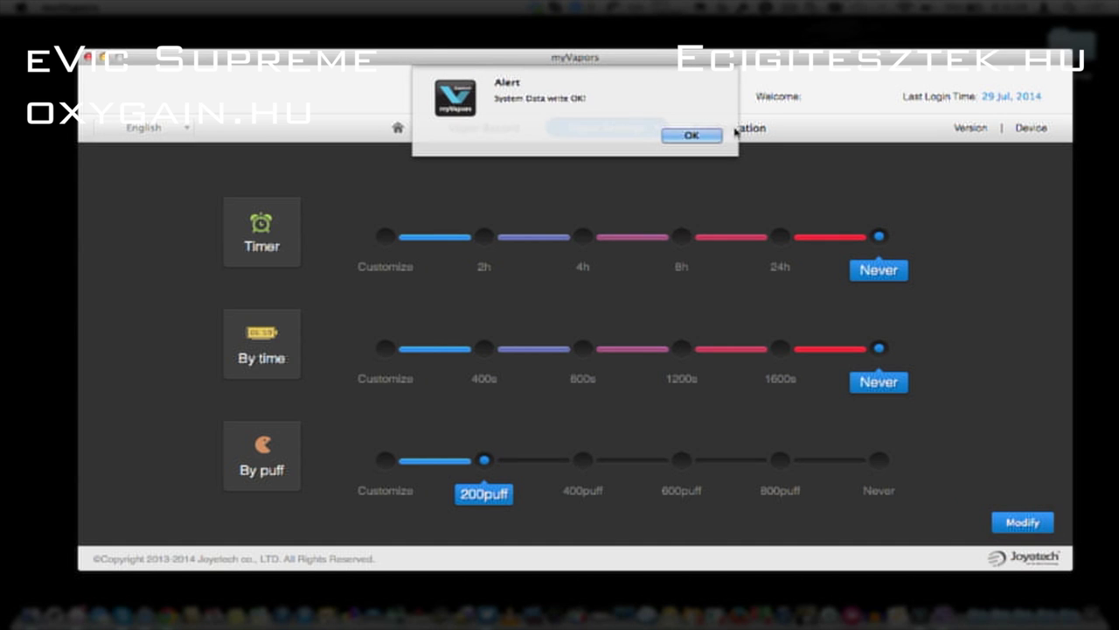
click(694, 135)
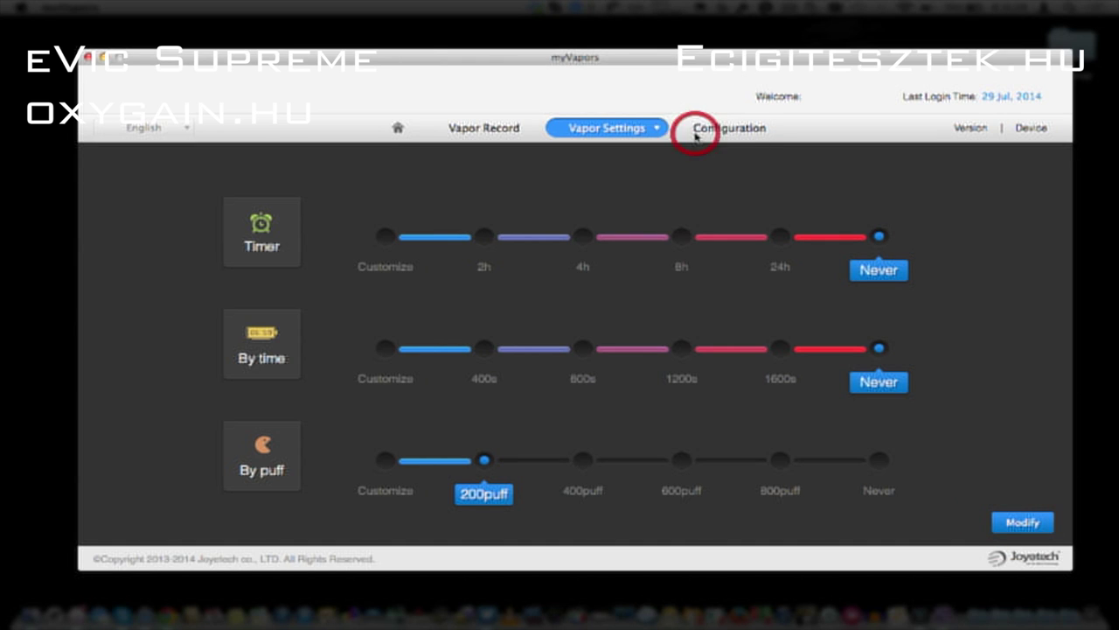
Open the boot logo and screen saver settings, and switch the boot logo to User Logo and back to Default
click(645, 133)
click(598, 252)
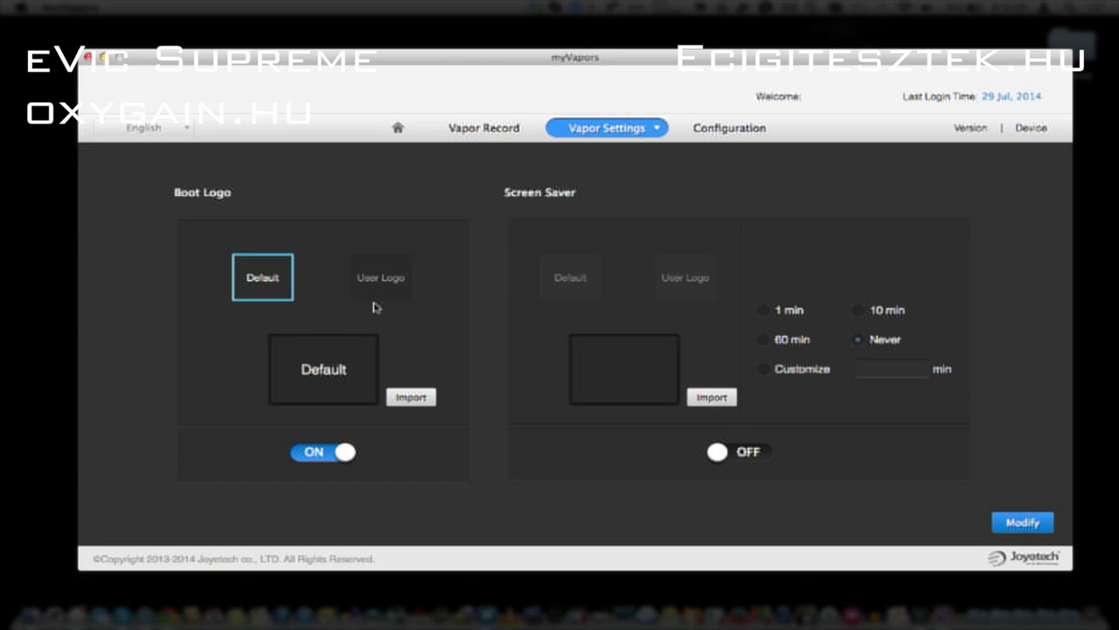
click(392, 283)
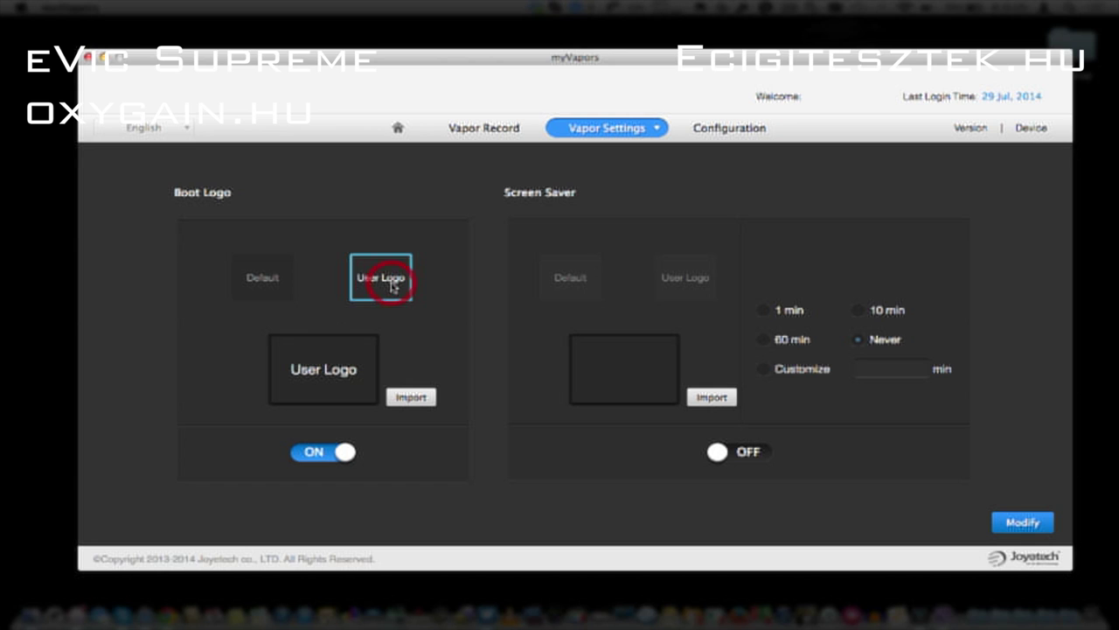
click(268, 283)
Try to import a User Logo for the boot logo, cancel at the reminder, and return the boot logo to Default
click(409, 399)
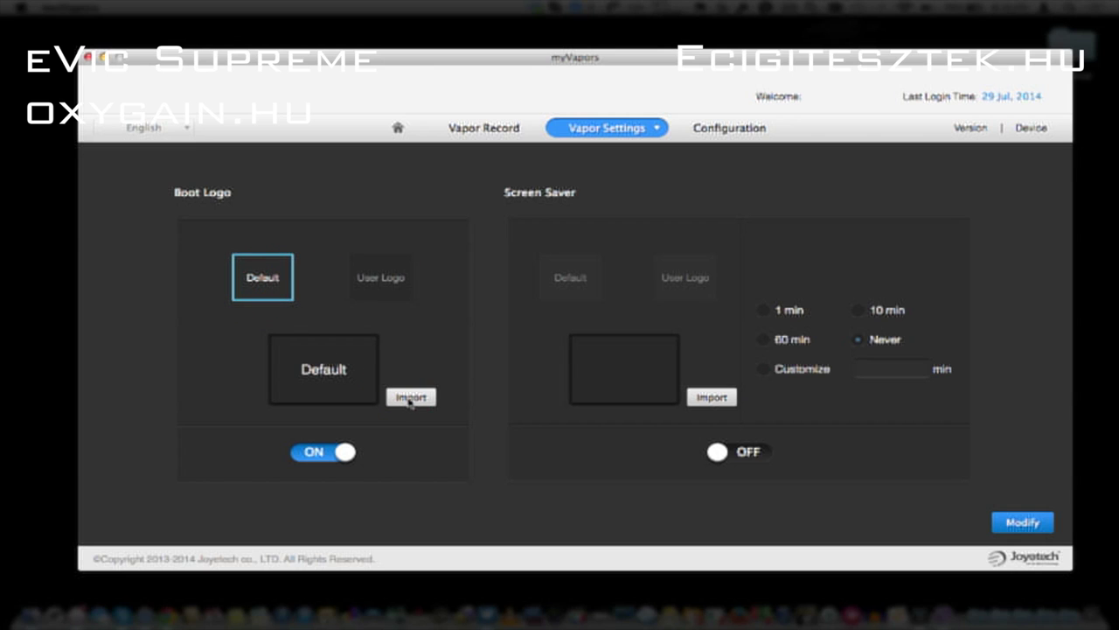
click(380, 279)
click(418, 398)
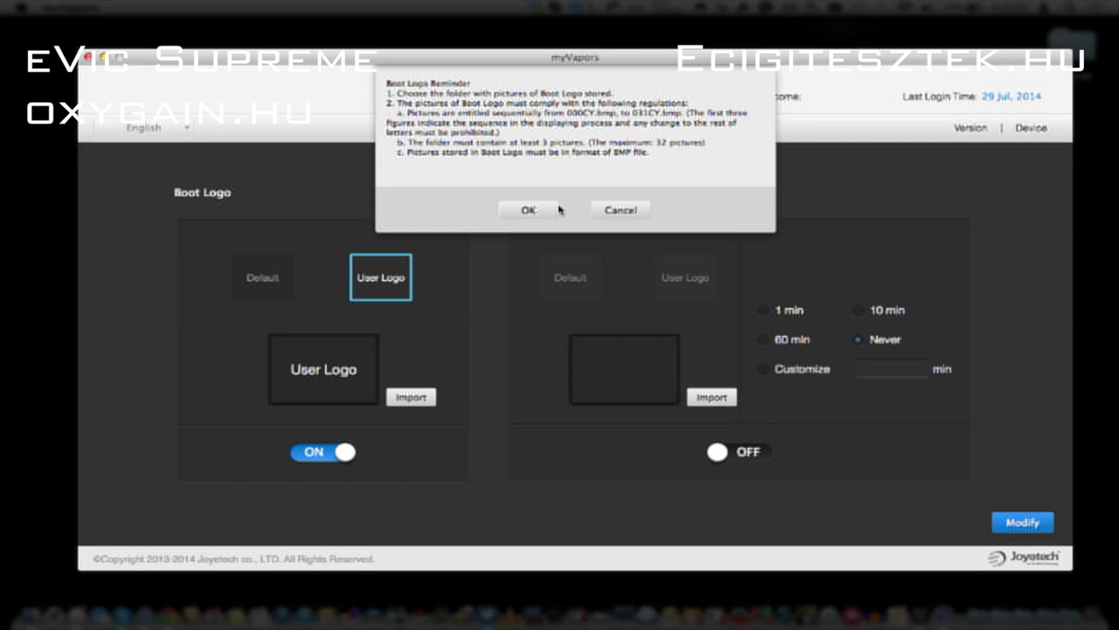
click(617, 210)
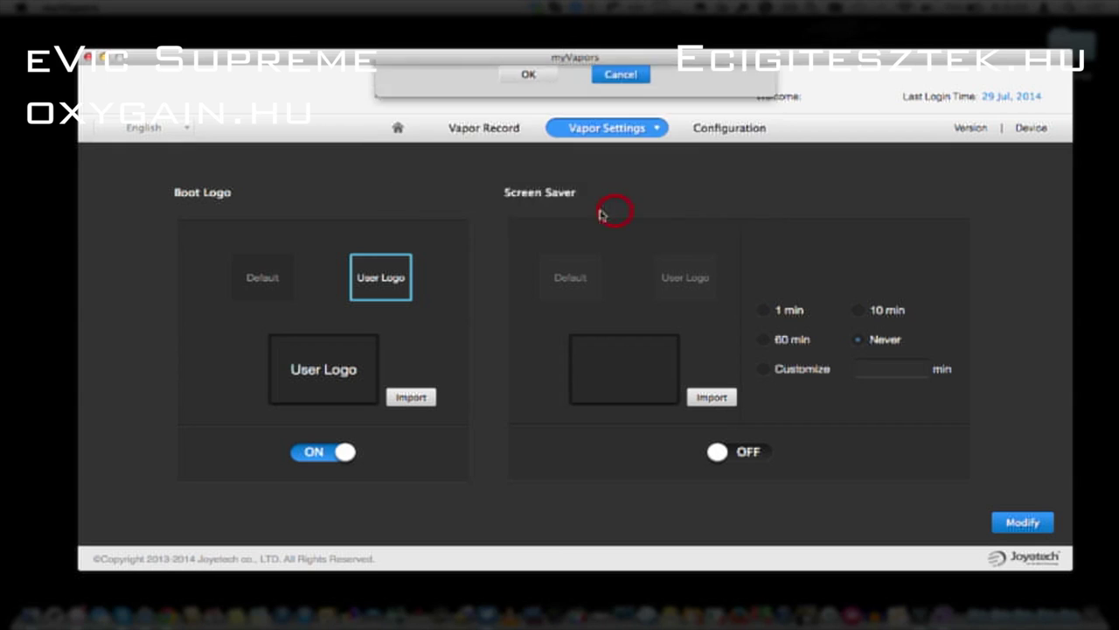
click(260, 278)
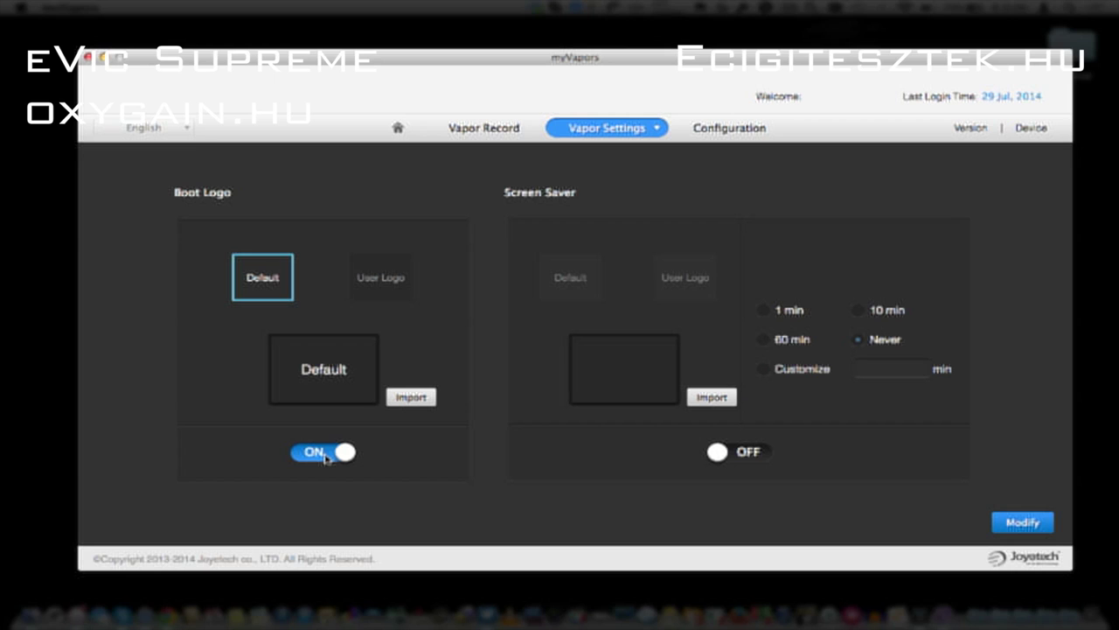
Enable the screen saver, start and cancel a User Logo import for it, return it to Default, and disable it
click(591, 315)
click(742, 453)
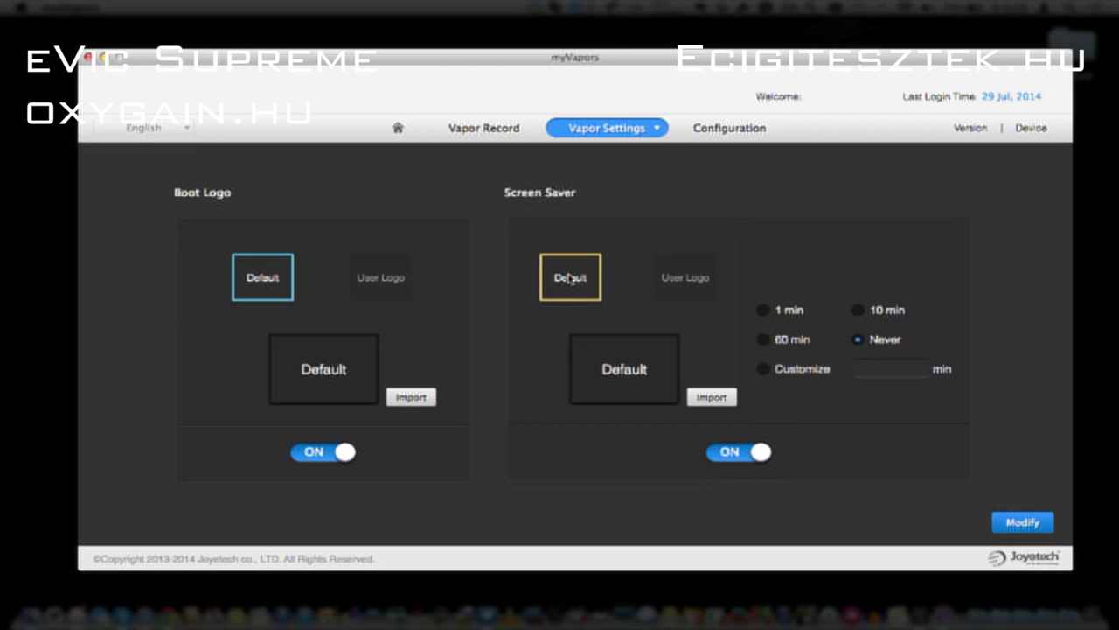
click(684, 278)
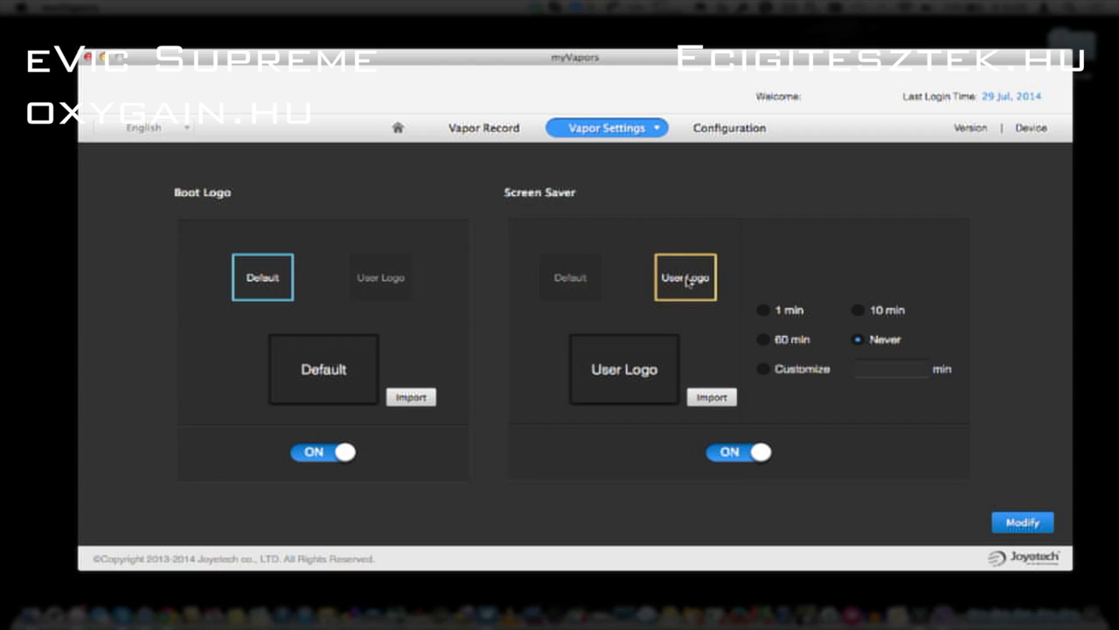
click(712, 397)
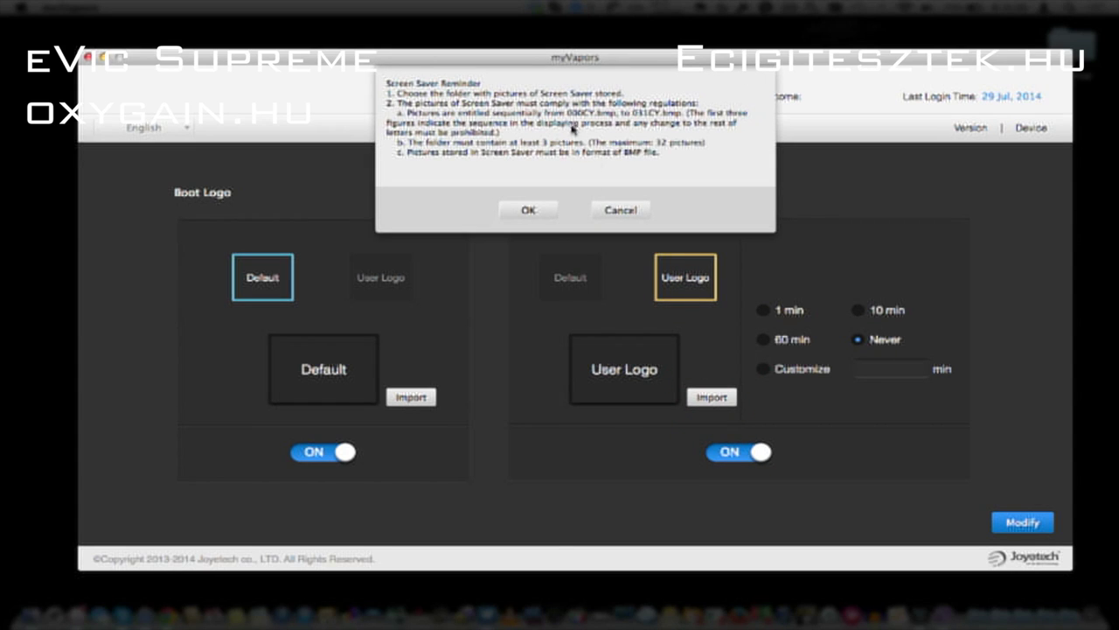
click(621, 210)
click(571, 273)
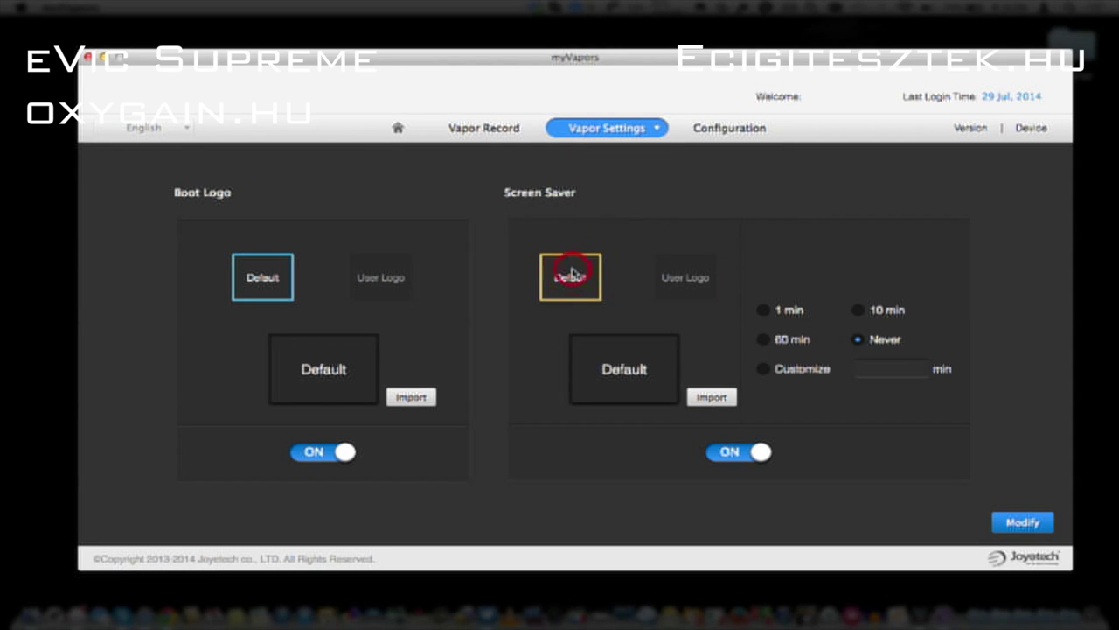
click(725, 452)
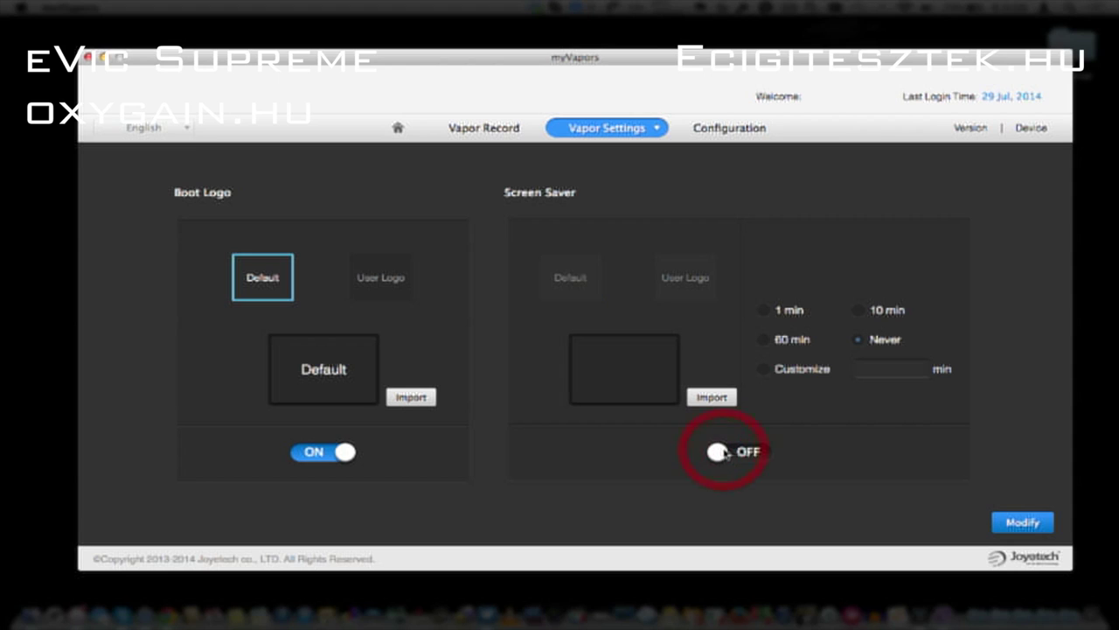
Set the screen saver delay to 60 min, switch the screen saver off, and write the settings to the device
click(725, 452)
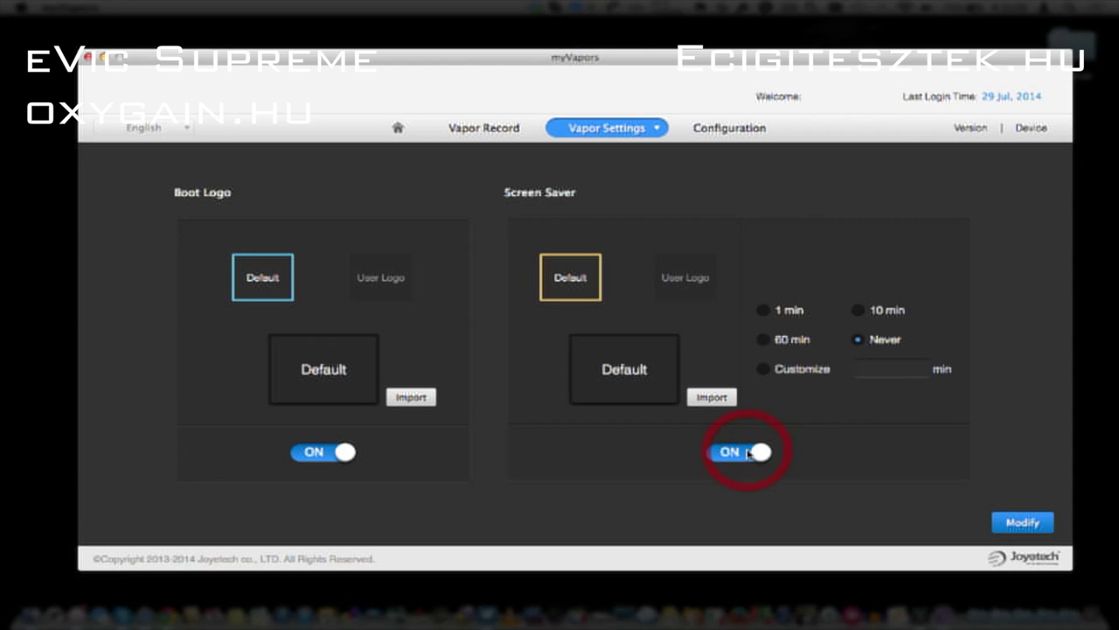
click(765, 371)
click(763, 339)
click(735, 463)
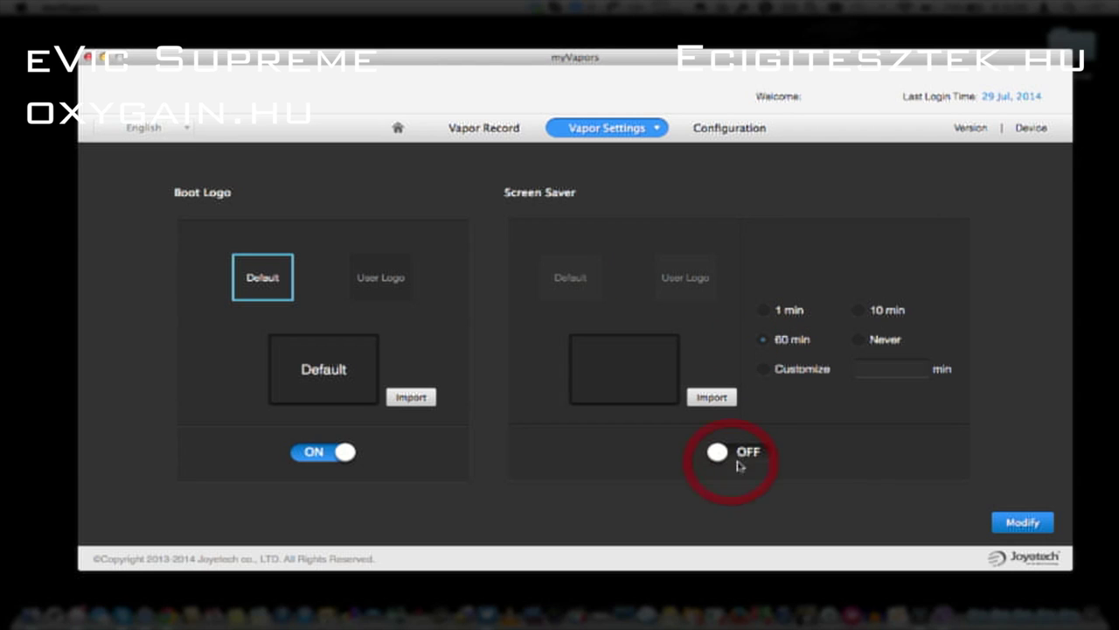
click(1018, 525)
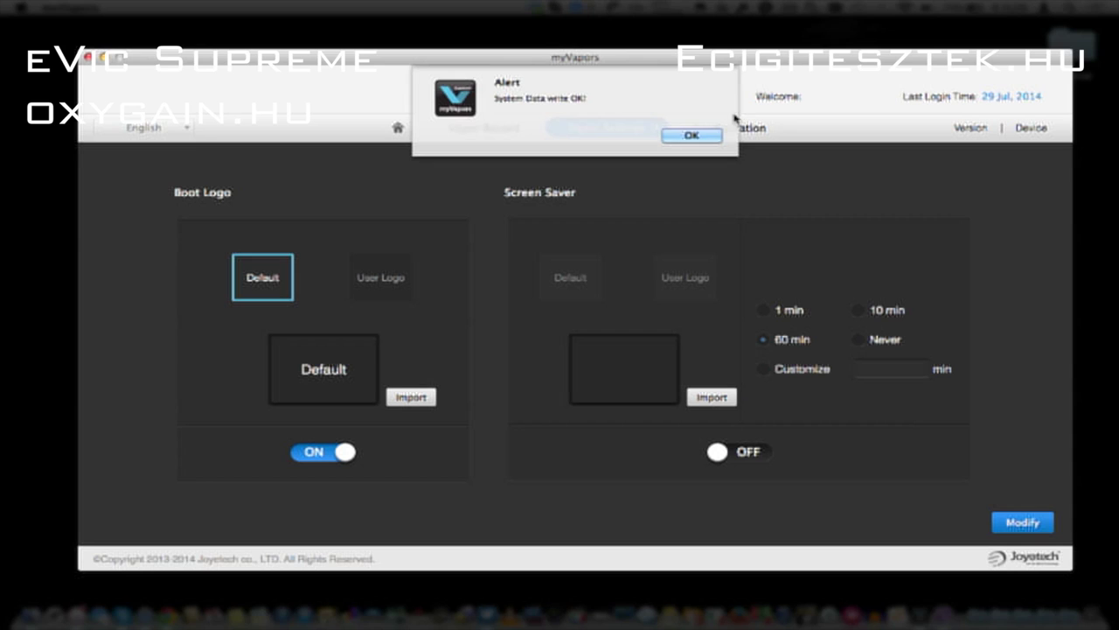
click(700, 137)
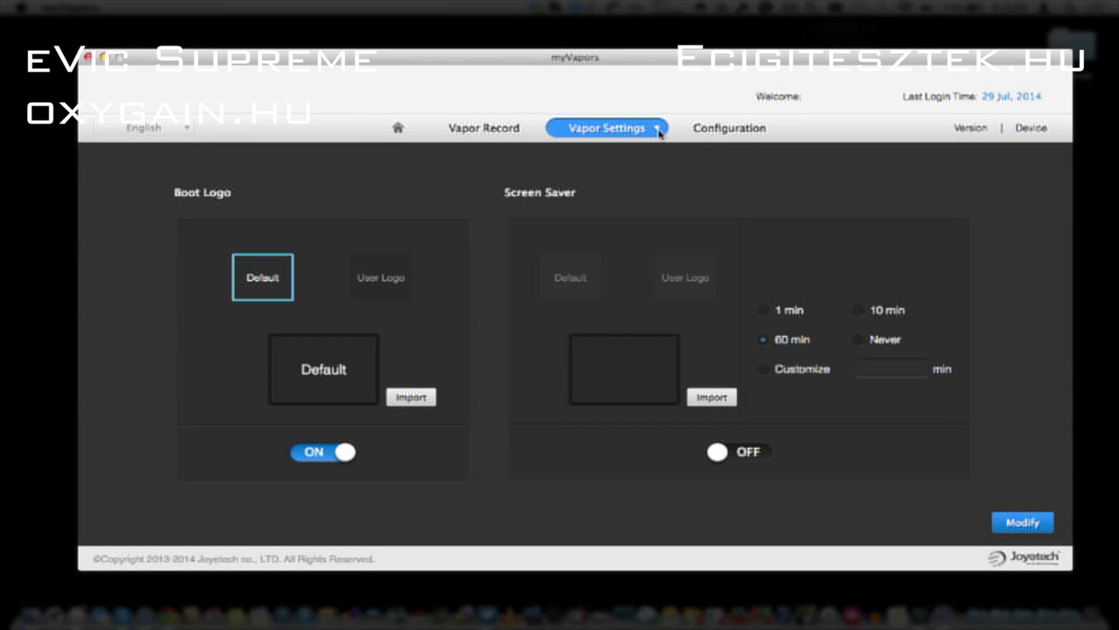
Open the password settings, lower the first digit of the device password by one, and write it to the device
click(659, 130)
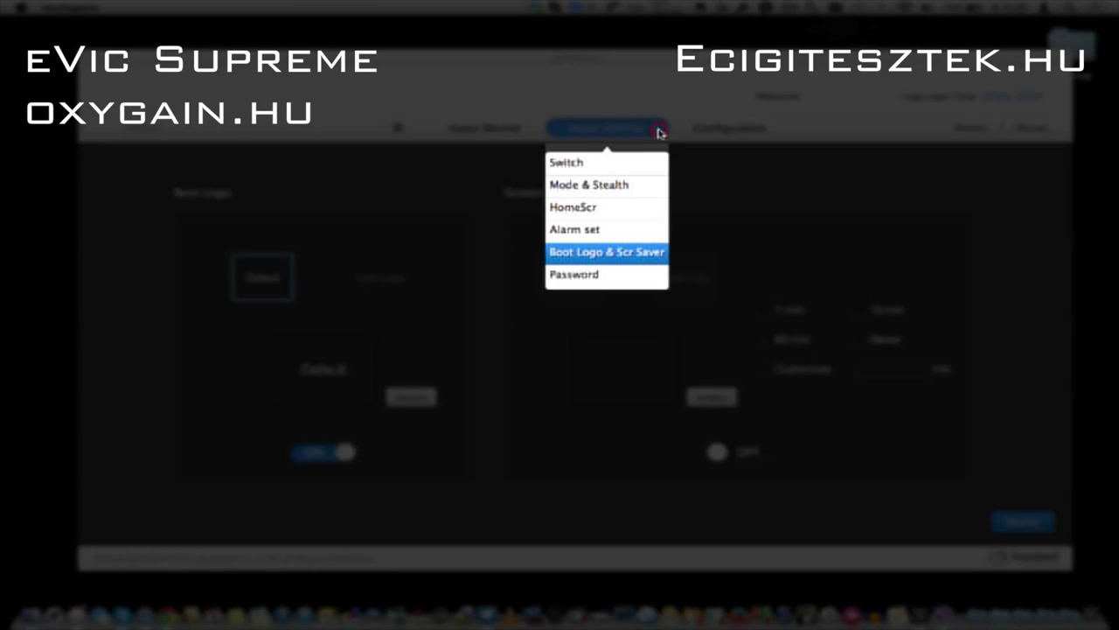
click(577, 274)
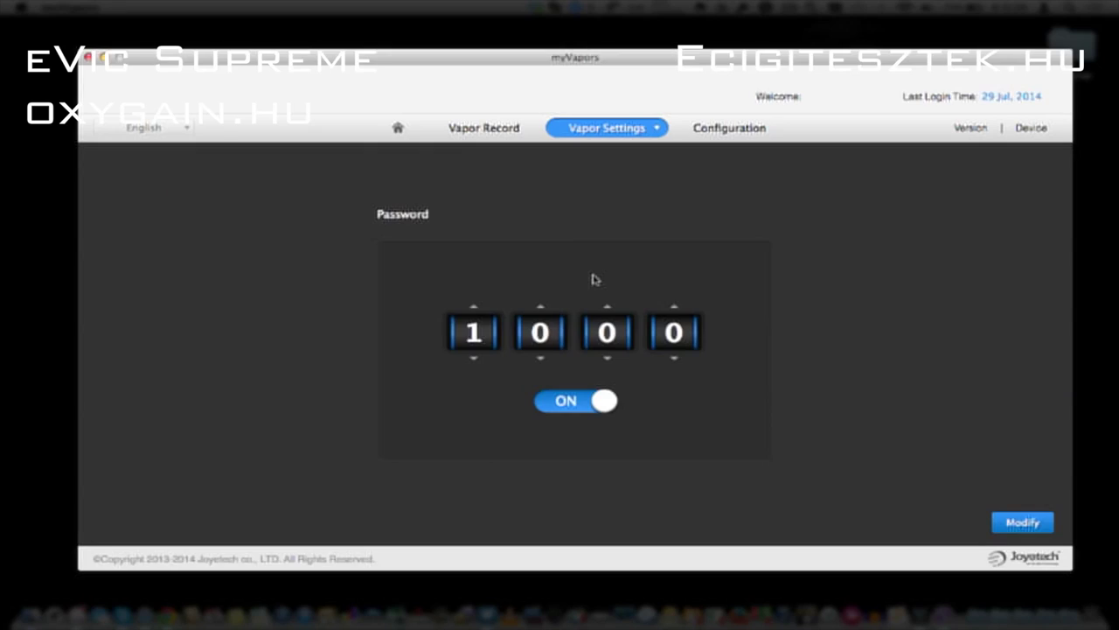
click(473, 359)
click(1039, 527)
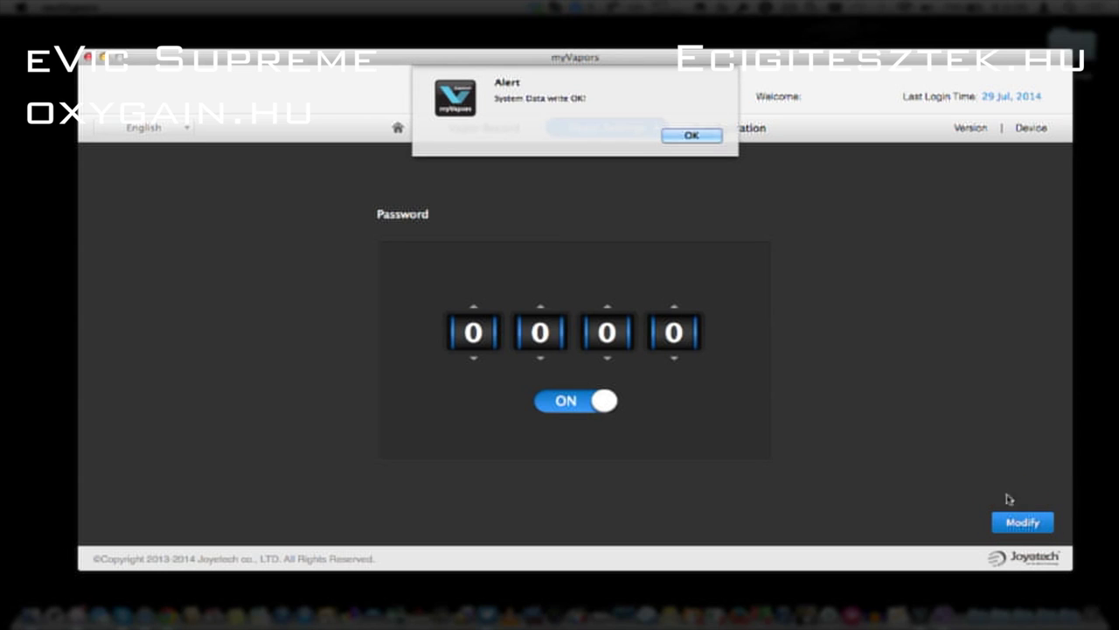
click(698, 138)
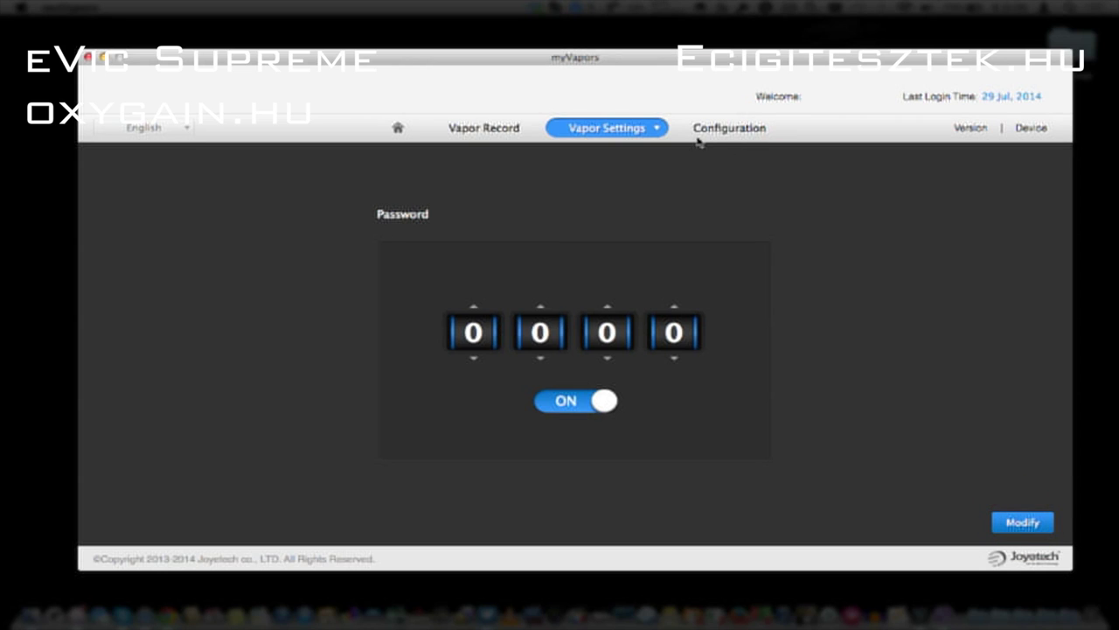
Turn off the device's password protection and write the change to the device
click(577, 405)
click(1033, 525)
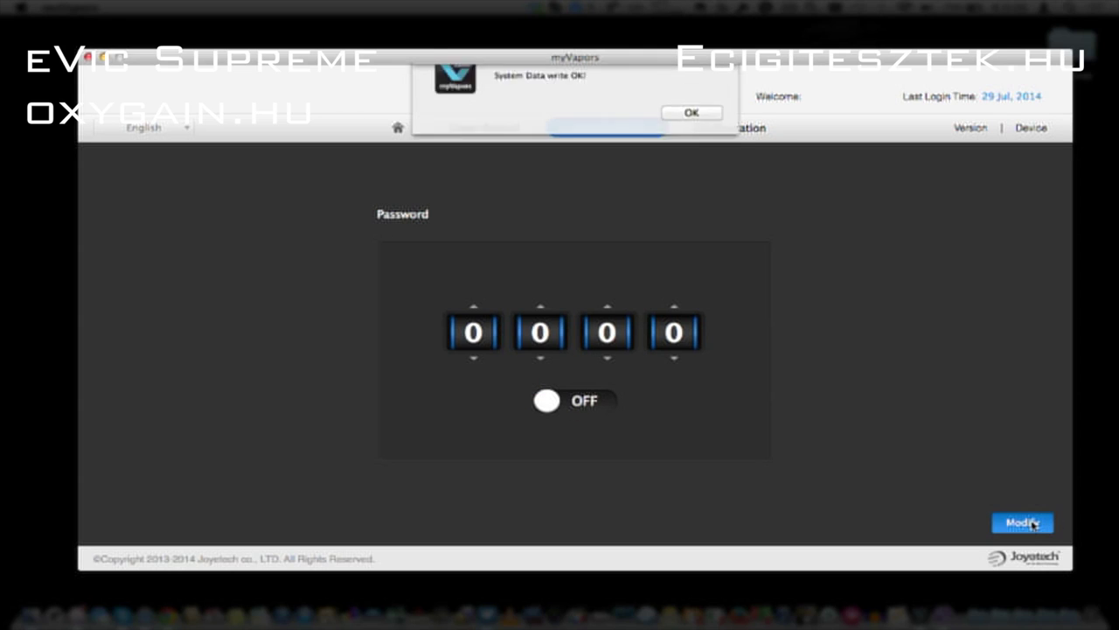
click(690, 137)
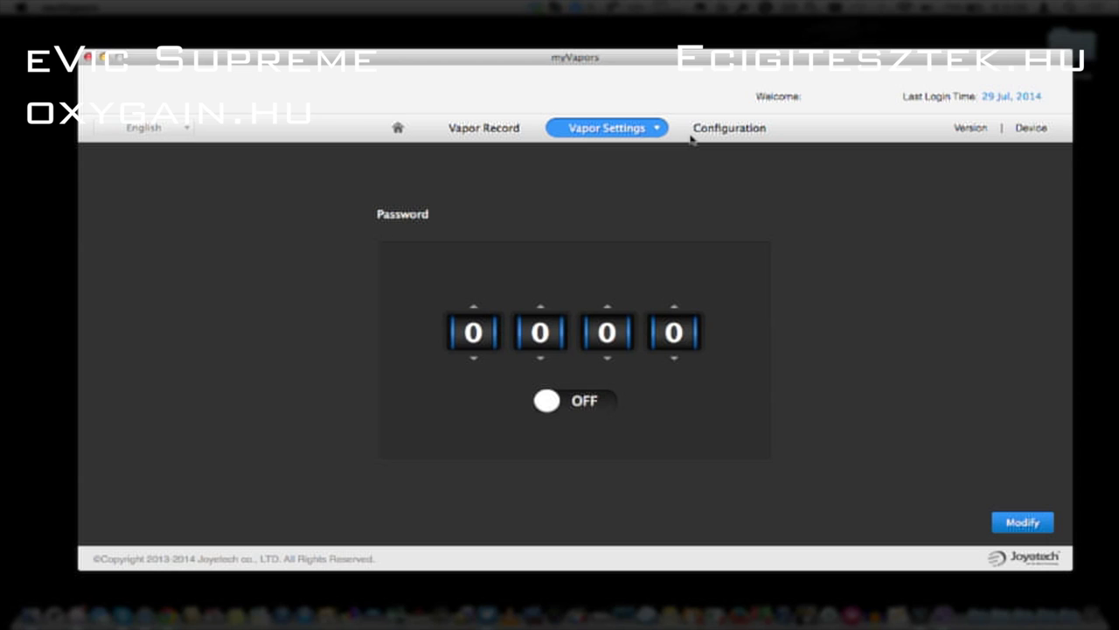
Open the Configuration page with the general and calendar settings
click(656, 131)
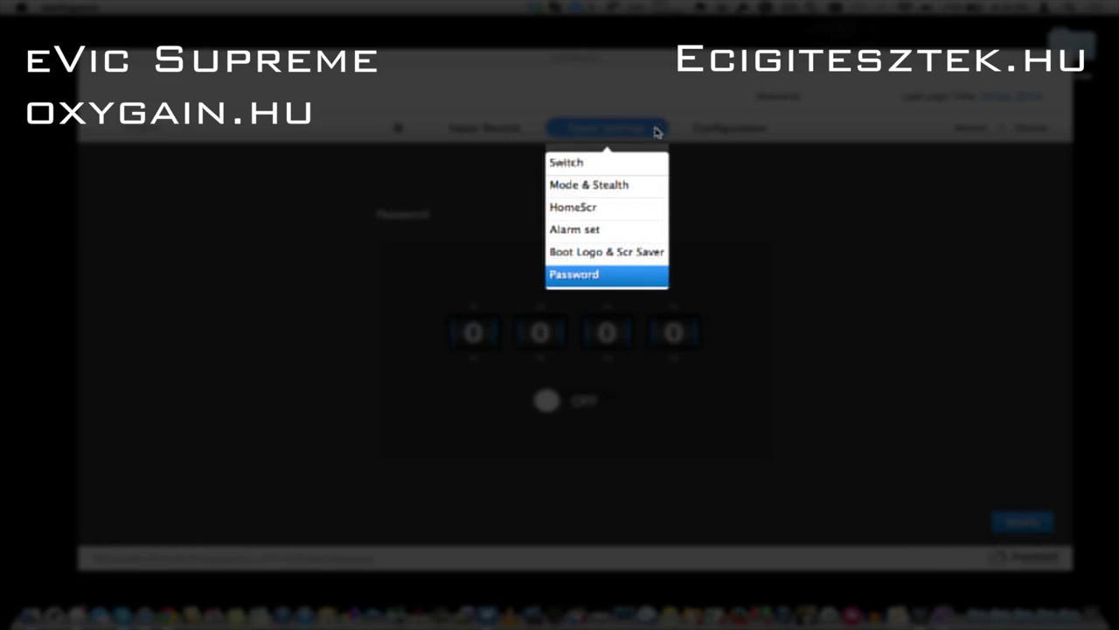
click(733, 129)
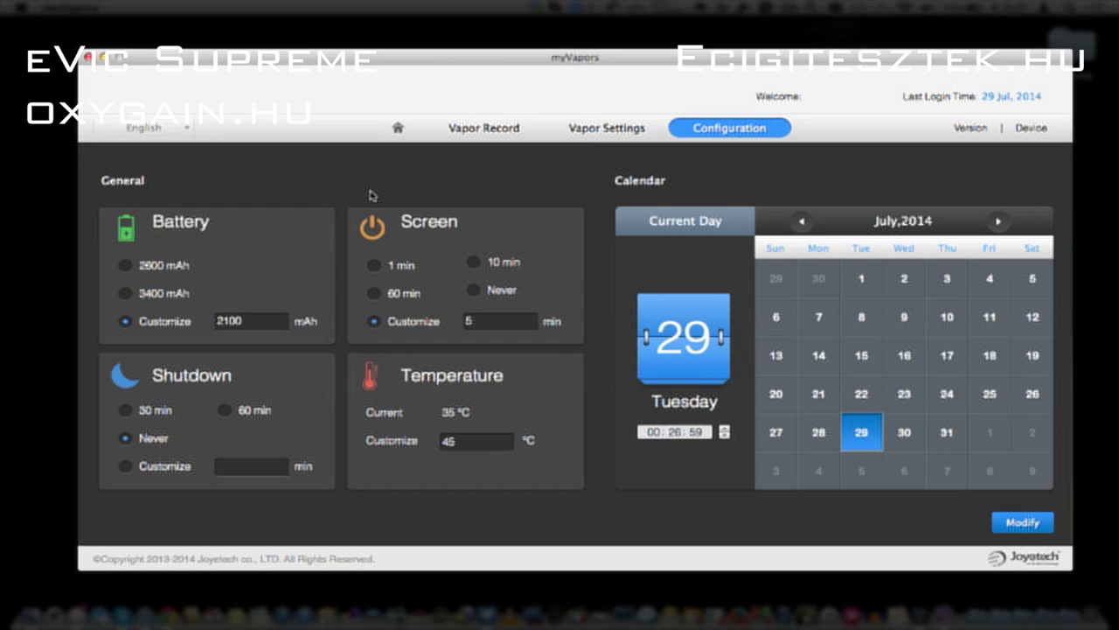
Try the preset battery capacities, set a custom capacity of 2300 mAh, and write it to the device
click(127, 267)
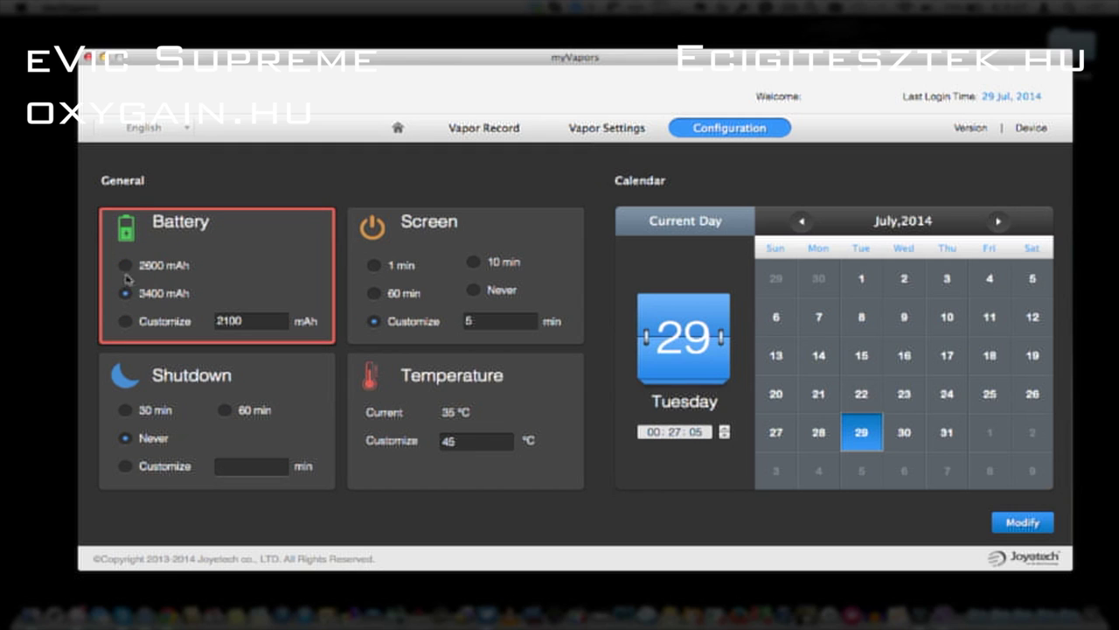
click(127, 266)
click(125, 294)
click(125, 324)
double_click(255, 322)
text(2300)
click(1019, 523)
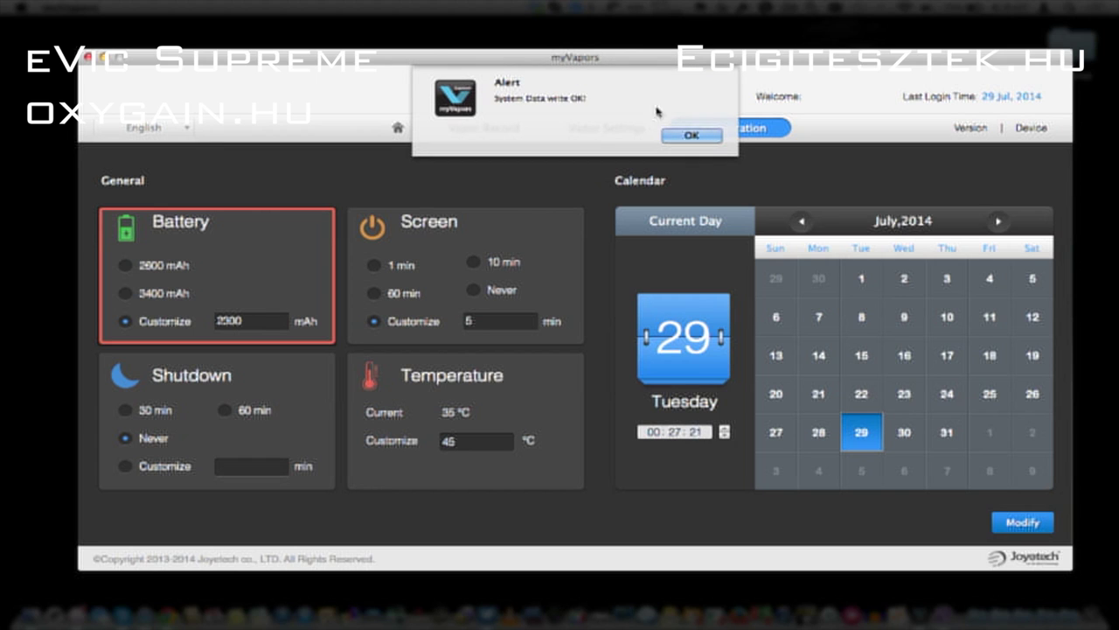
click(692, 134)
Change the custom battery capacity to 2312 mAh and write it to the device
key(BackSpace)
key(BackSpace)
key(BackSpace)
text(5)
text(12)
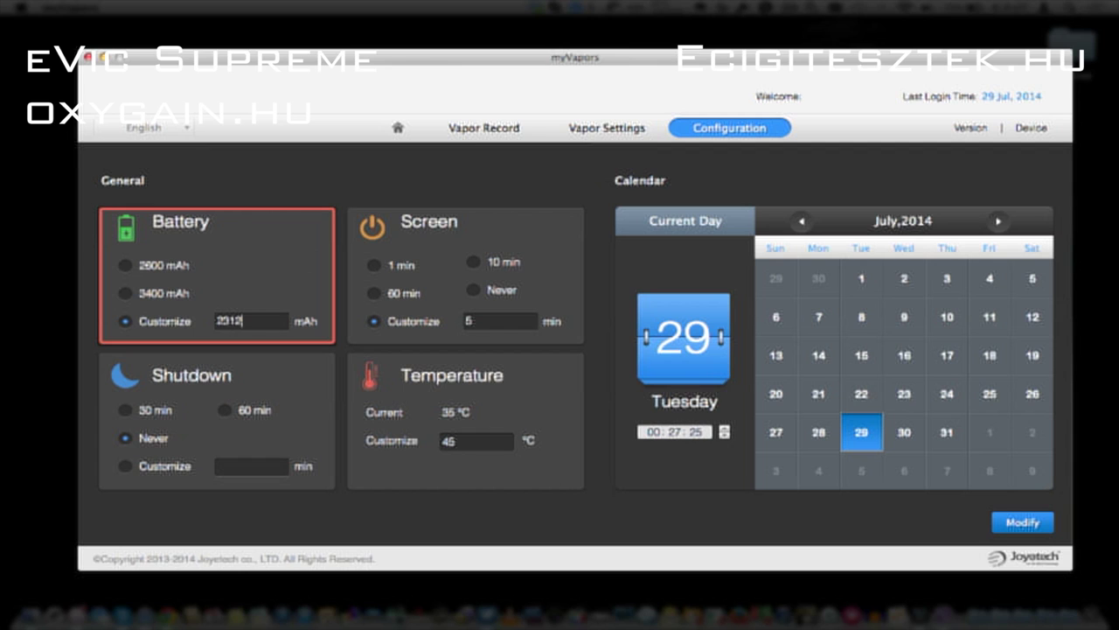
click(1022, 522)
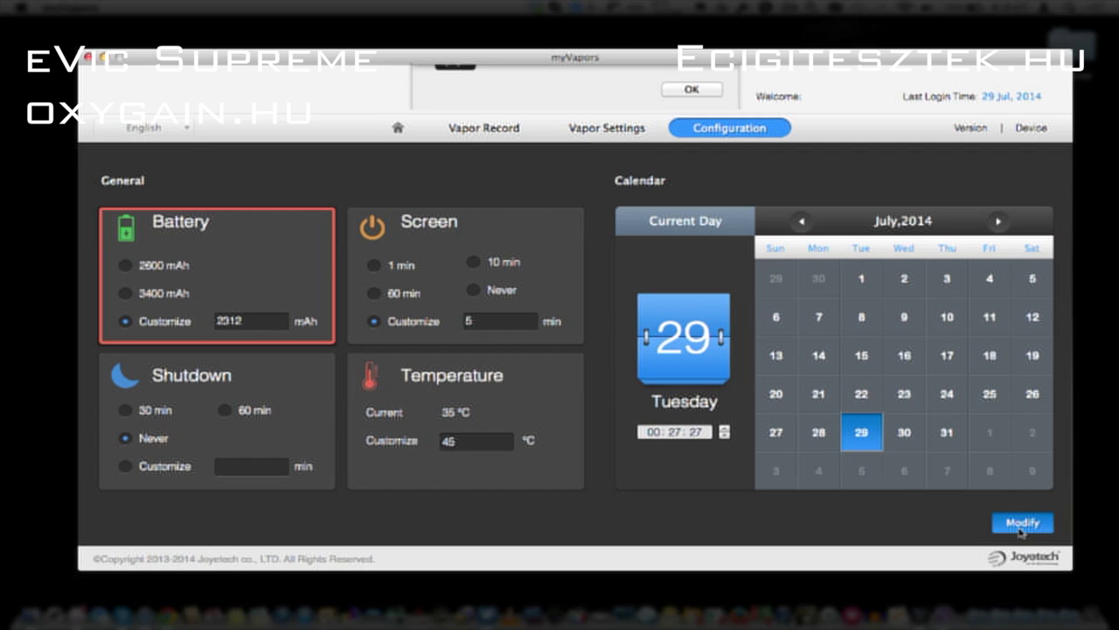
click(675, 134)
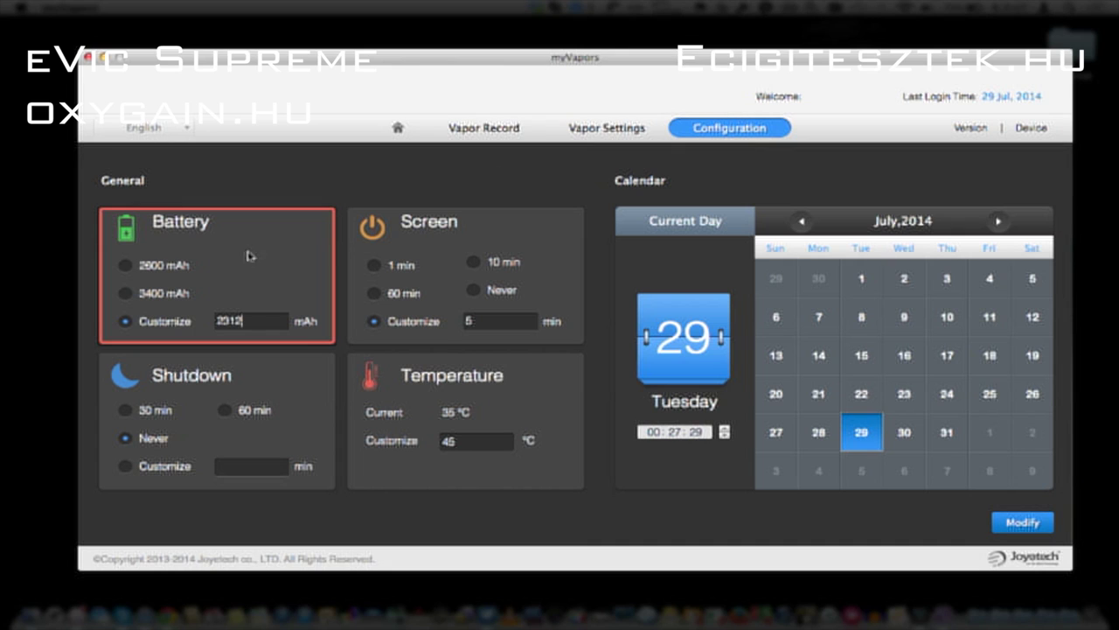
Set the custom battery capacity to 2100 mAh and write it to the device
click(245, 321)
key(BackSpace)
key(BackSpace)
key(BackSpace)
text(5)
key(BackSpace)
text(100)
click(1018, 523)
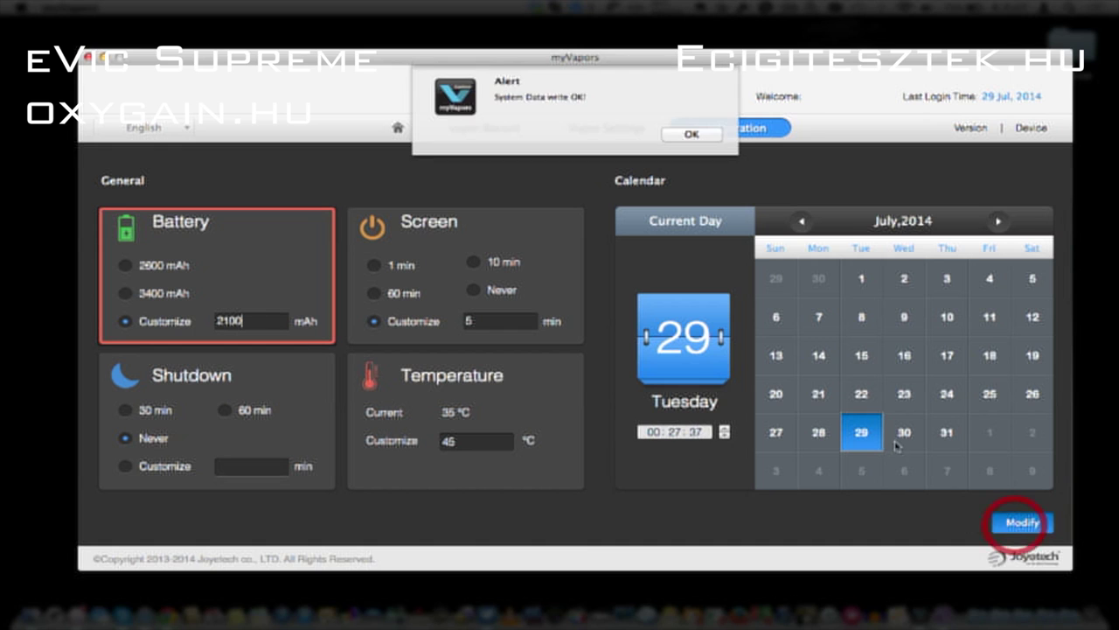
click(685, 138)
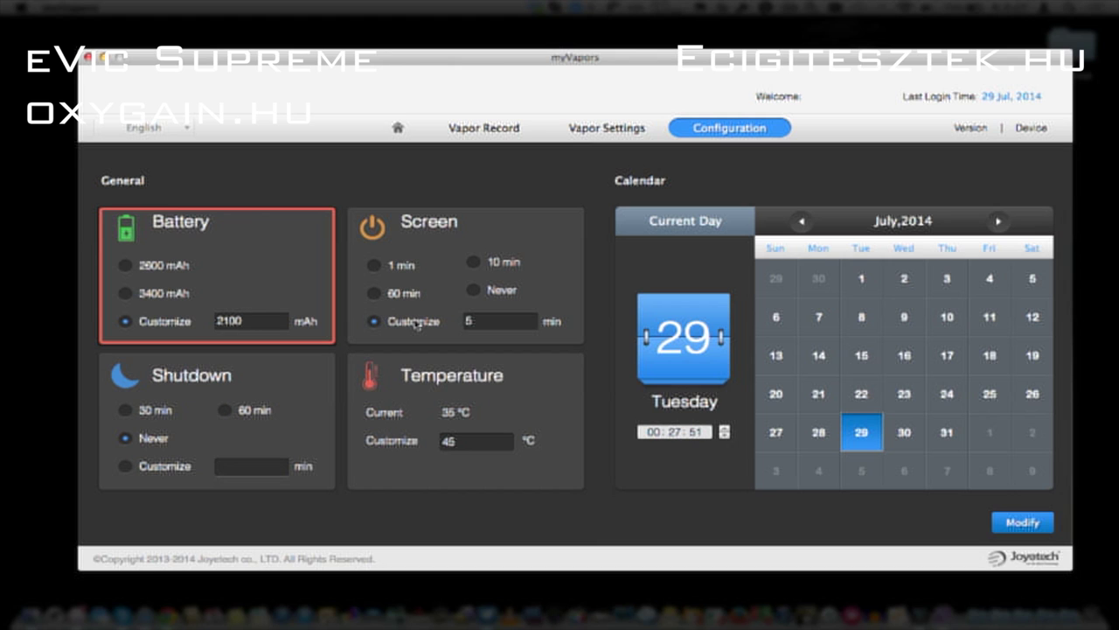
Set the screen timeout to 10 min and write the setting to the device
click(472, 263)
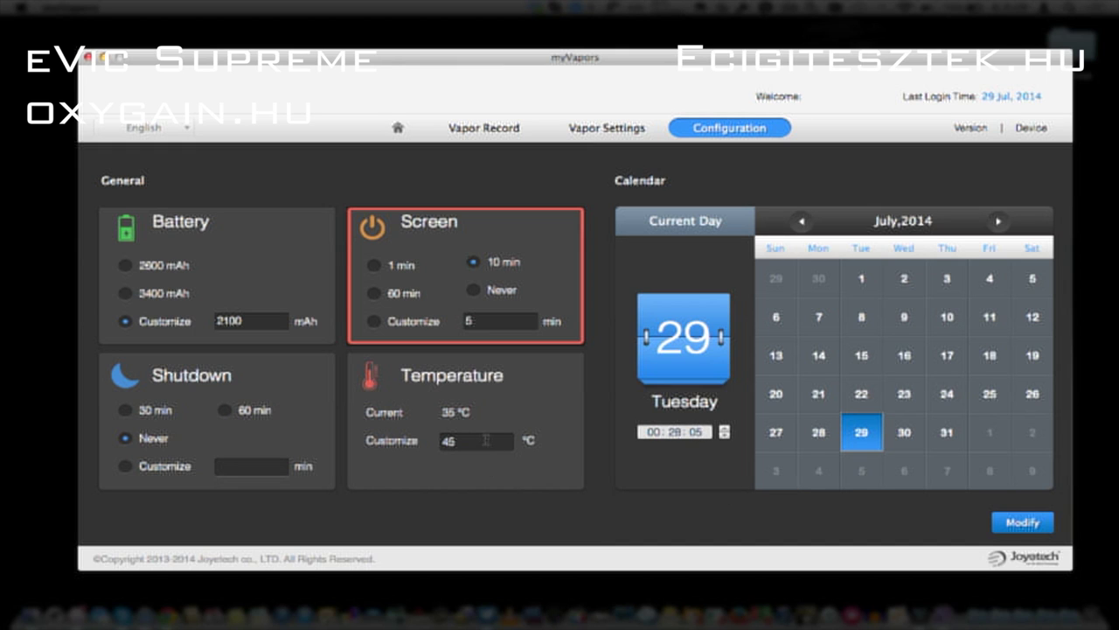
click(1032, 524)
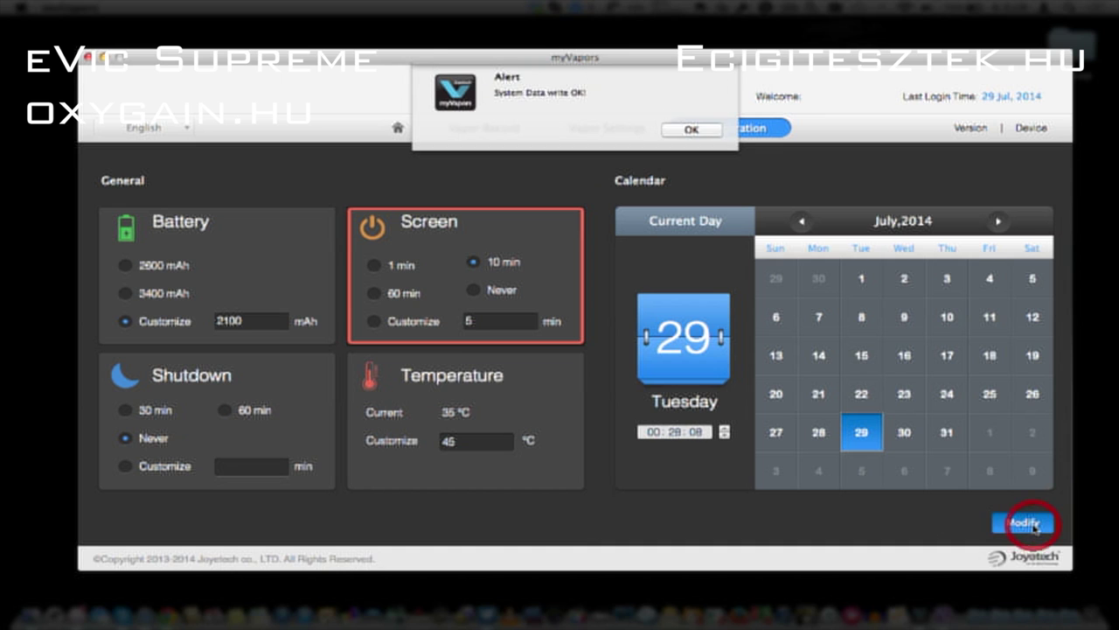
click(713, 133)
View the Vapor Record page and return to the home page
click(579, 131)
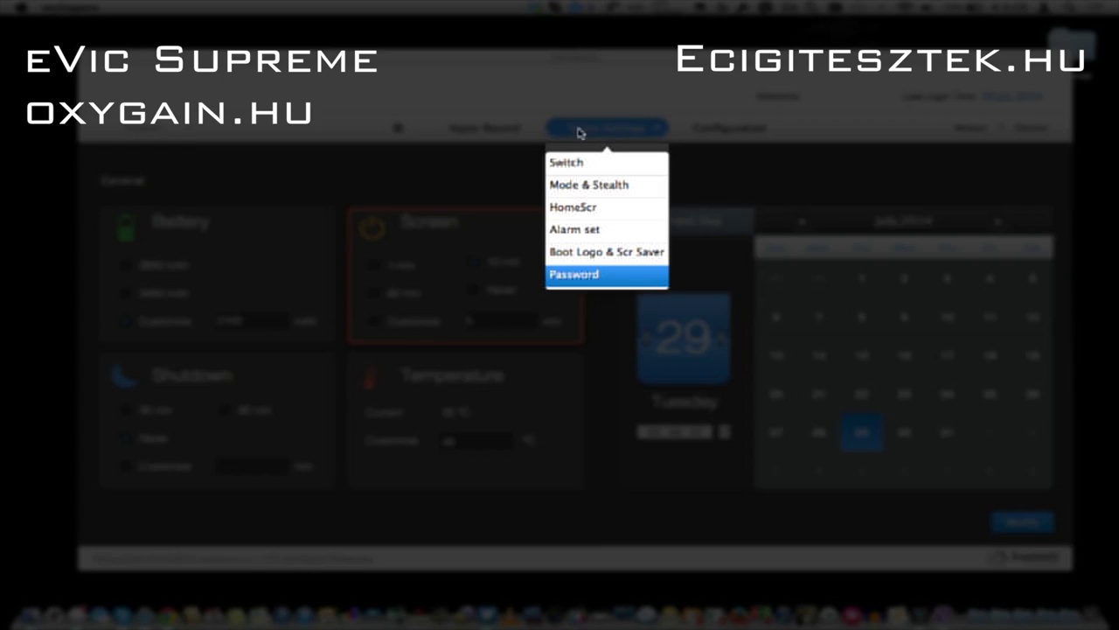
click(505, 130)
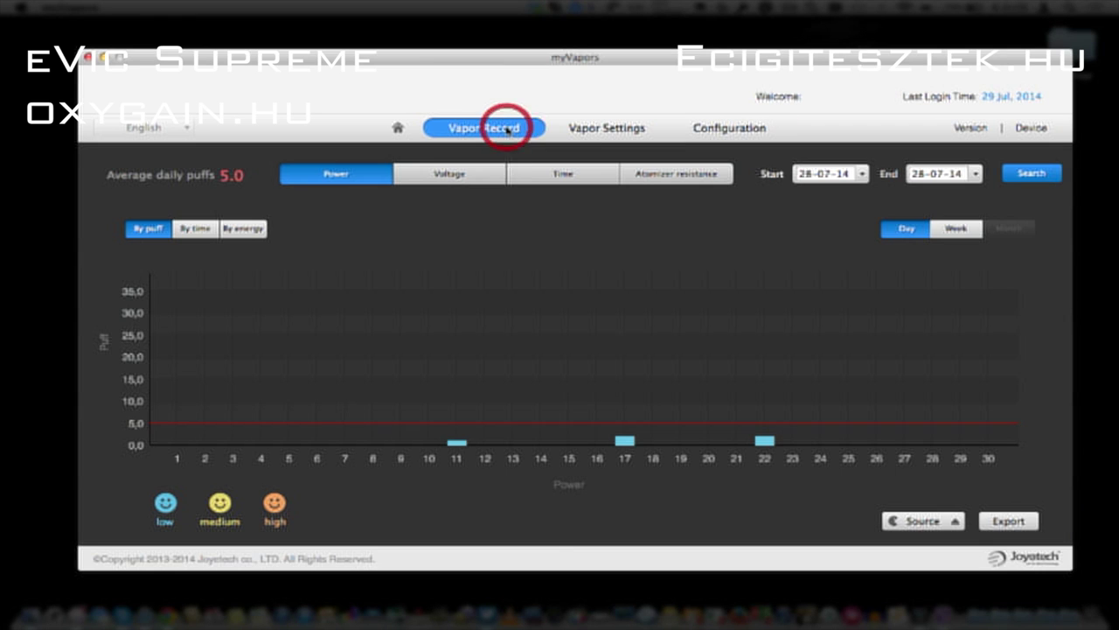
click(399, 130)
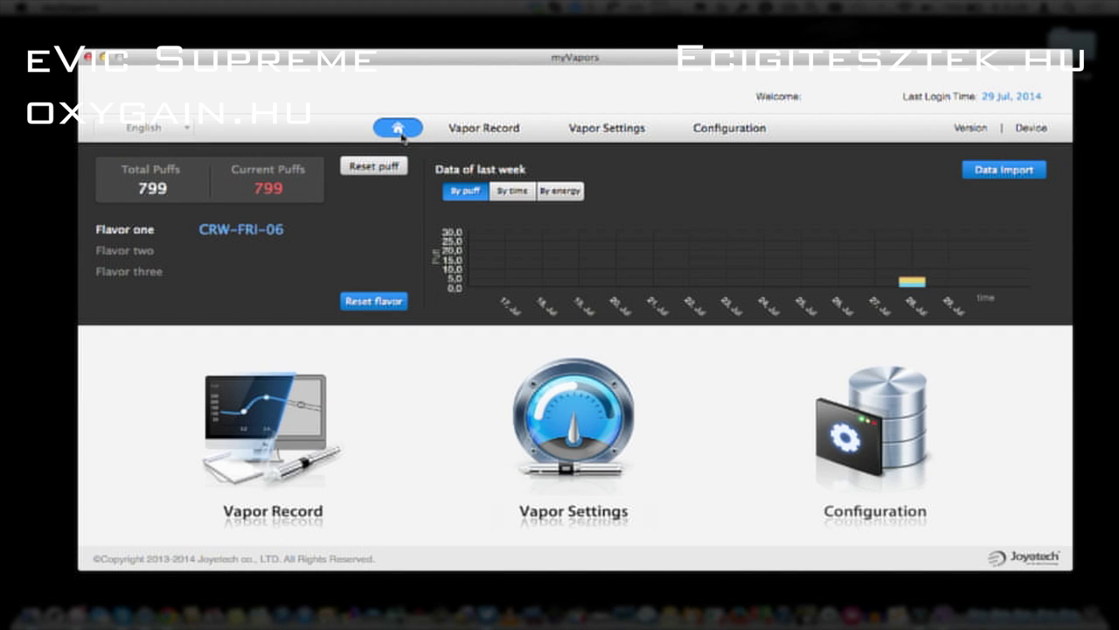
Edit the device's user profile with last name eVic, first name Supreme and age 18, and save it to the device
click(1032, 130)
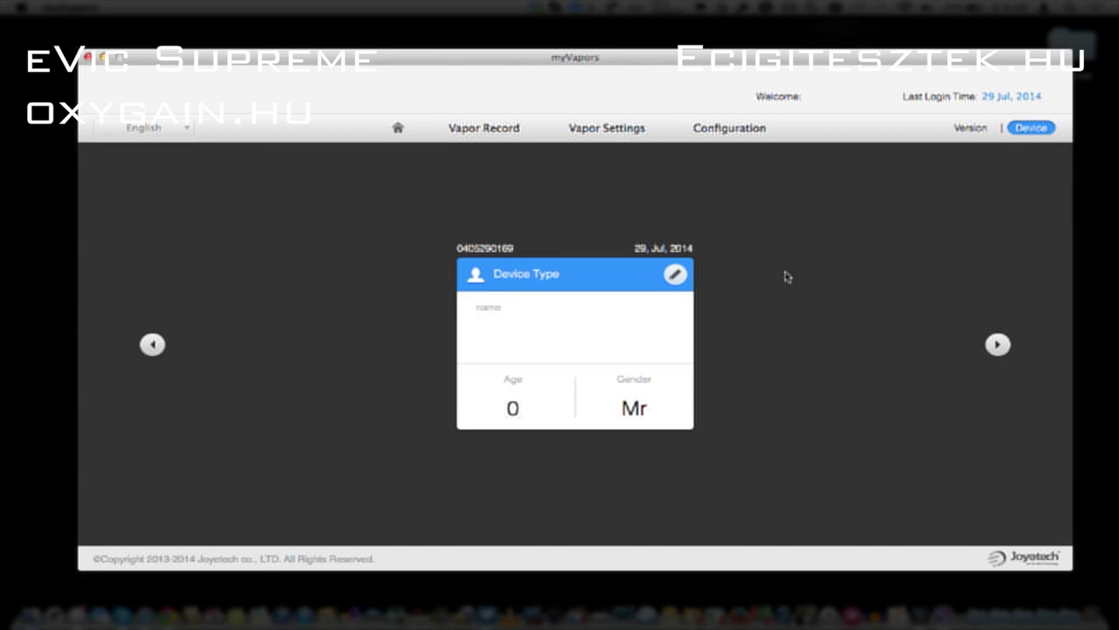
click(673, 276)
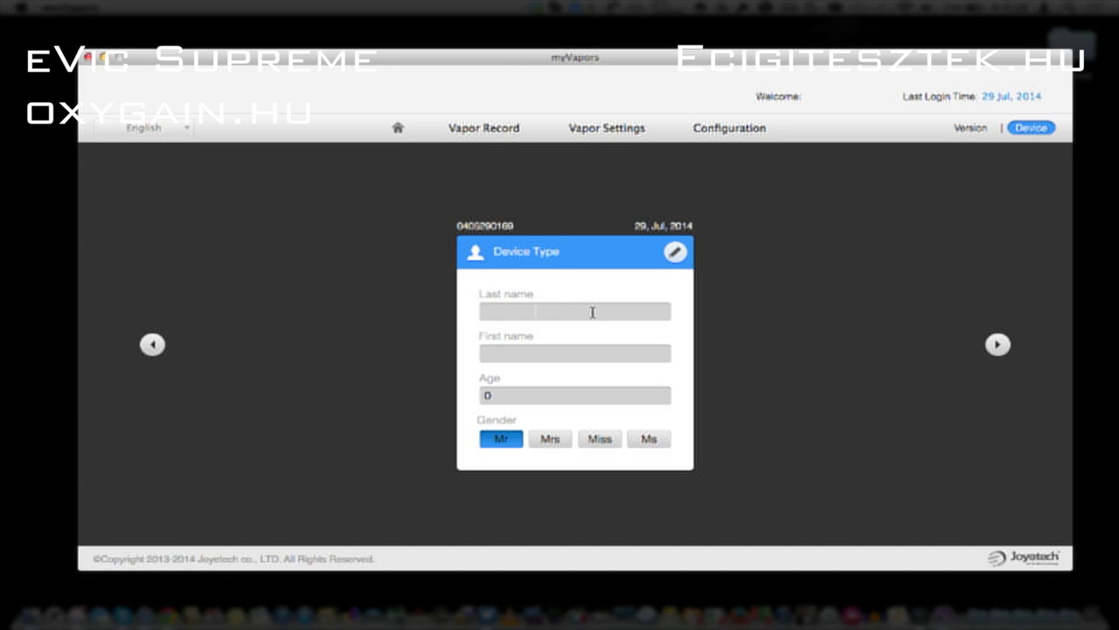
click(593, 312)
text(eVic Suprem)
key(BackSpace)
text(Supre)
click(556, 394)
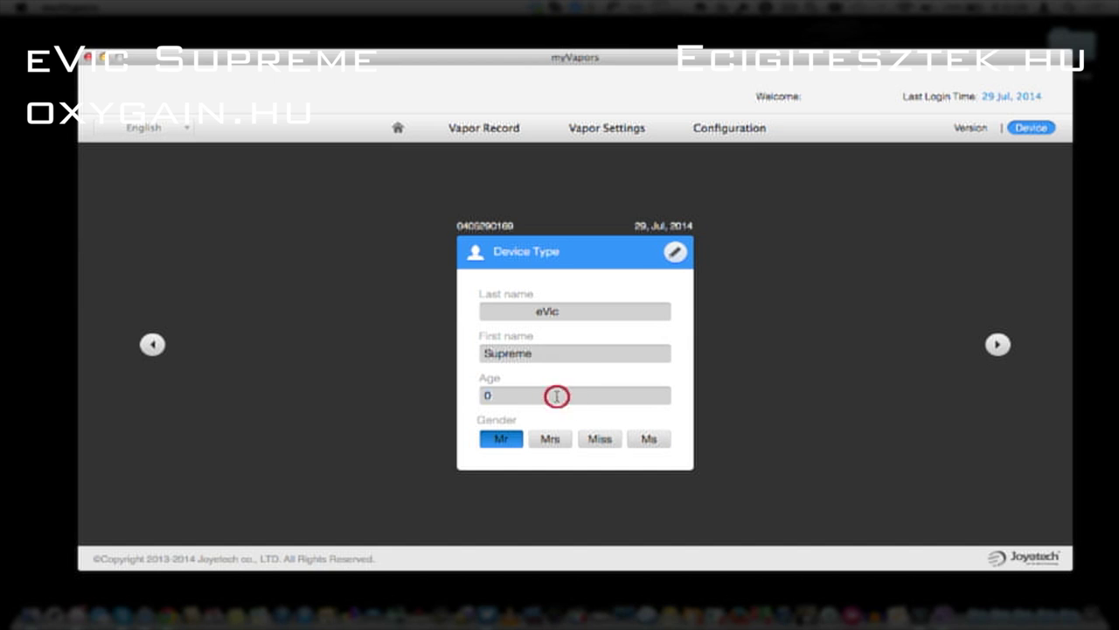
text(18)
click(674, 252)
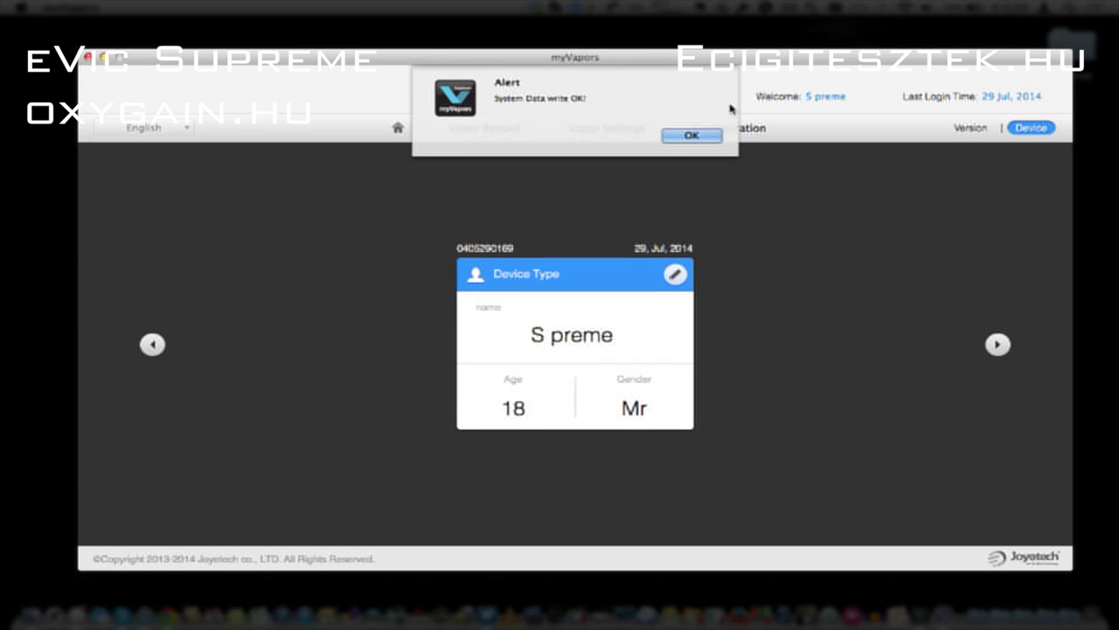
click(717, 136)
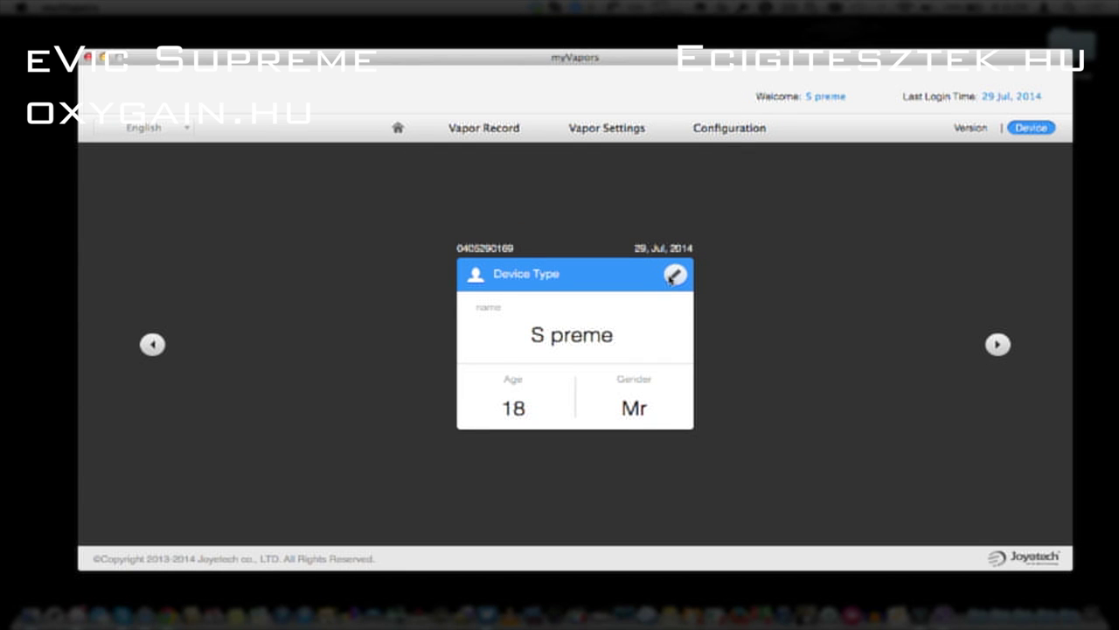
Replace the profile's last and first name with the owner's name, set the age to 37, and save the profile
click(672, 277)
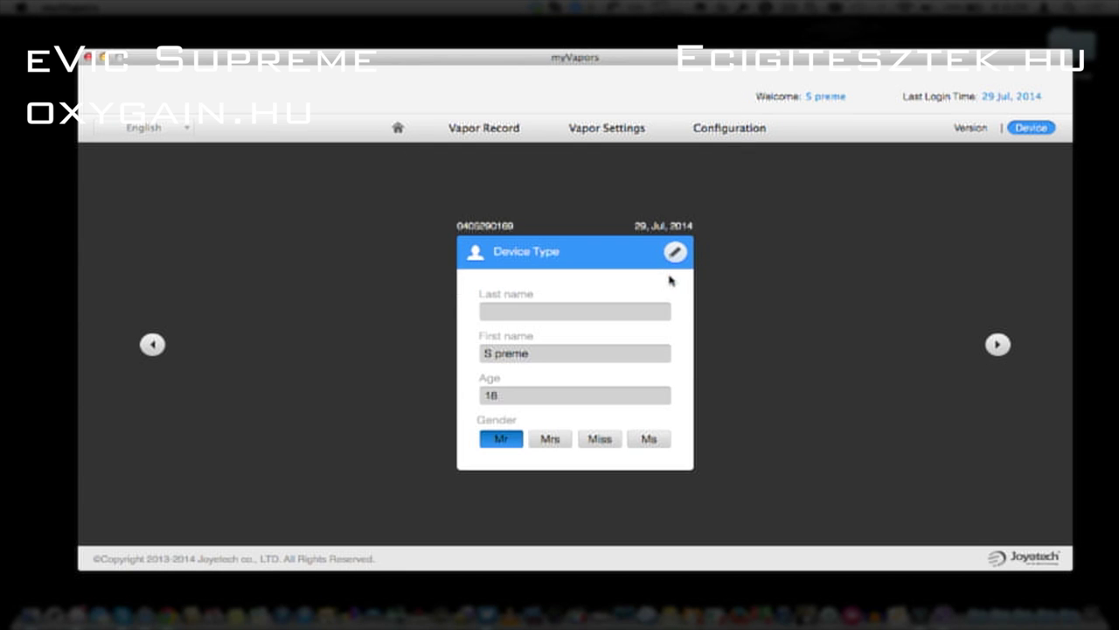
click(547, 313)
text(Cha)
text(Brown)
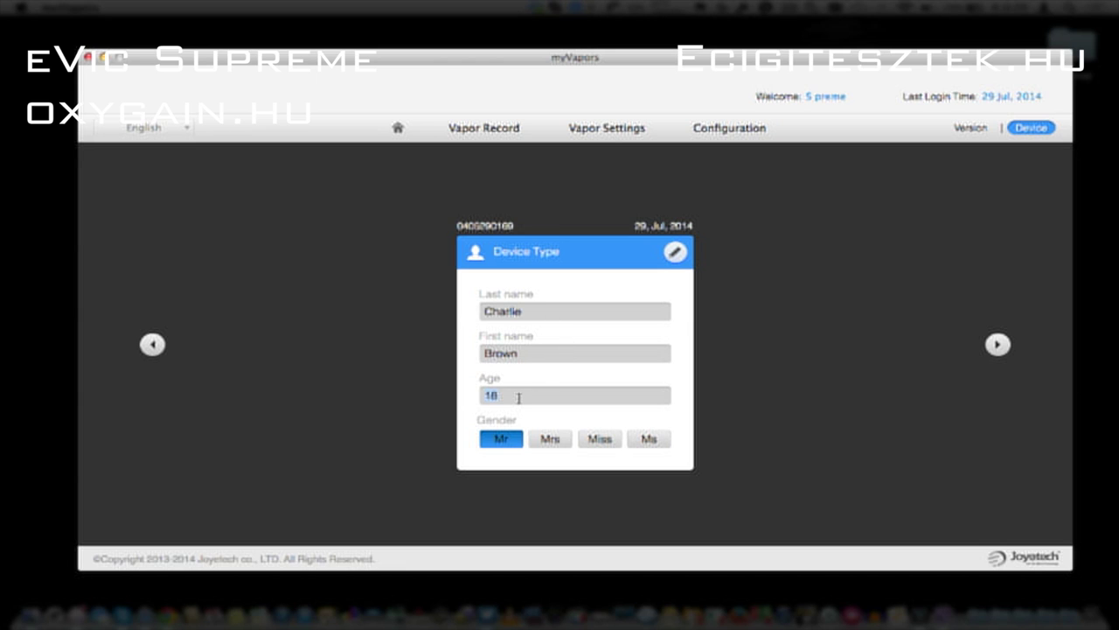
text(37)
click(676, 257)
click(692, 137)
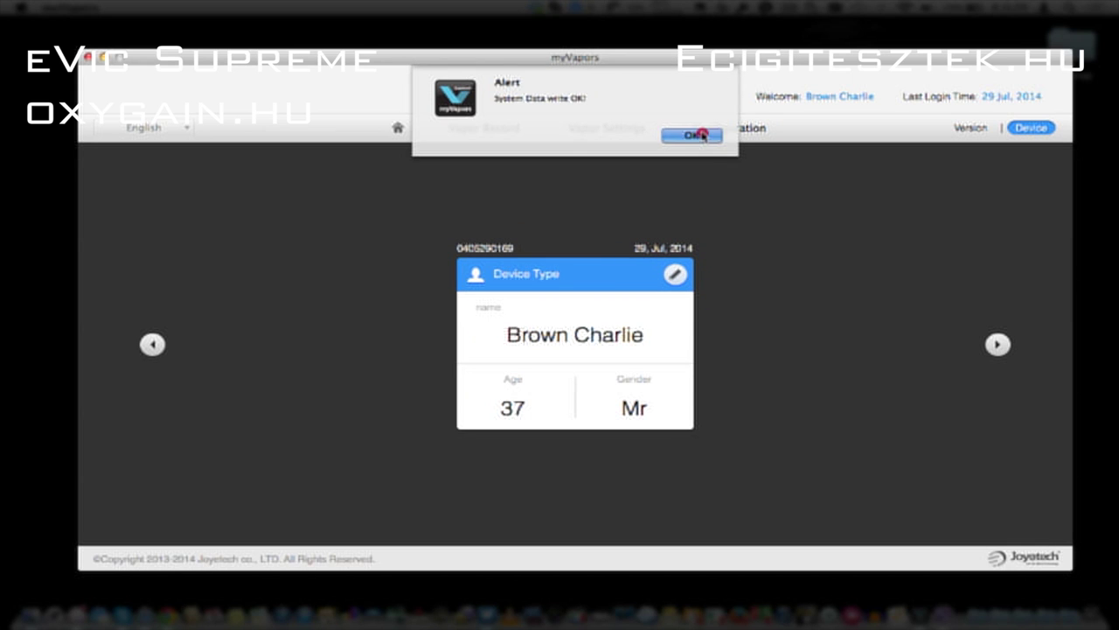
Swap the last name and first name entries in the device profile and save it to the device
click(676, 273)
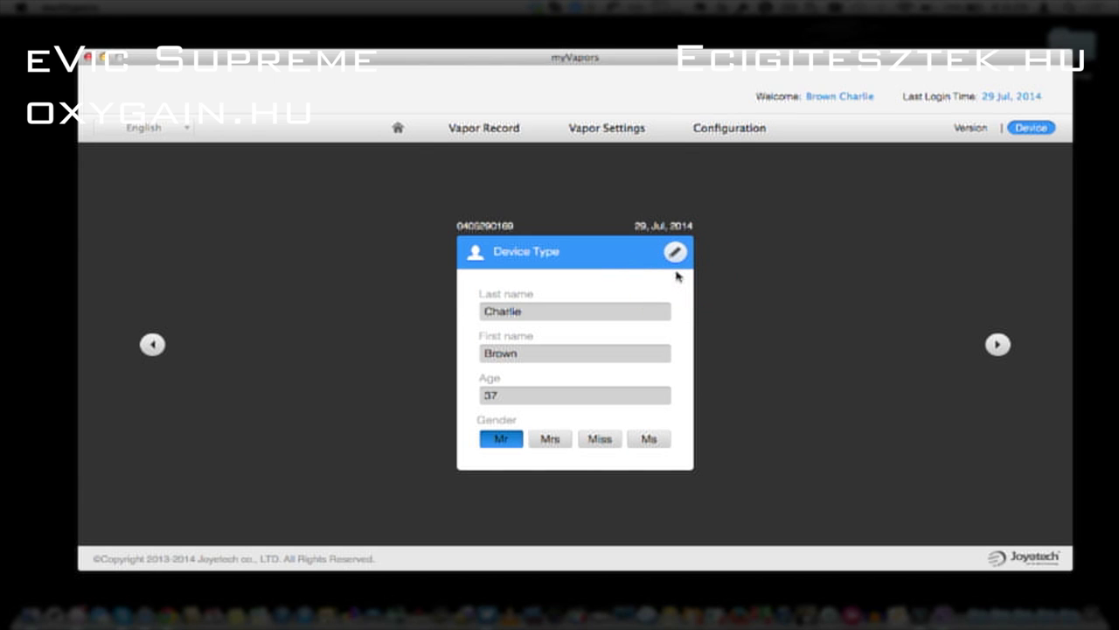
double_click(560, 312)
text(Bro)
text(Charlie)
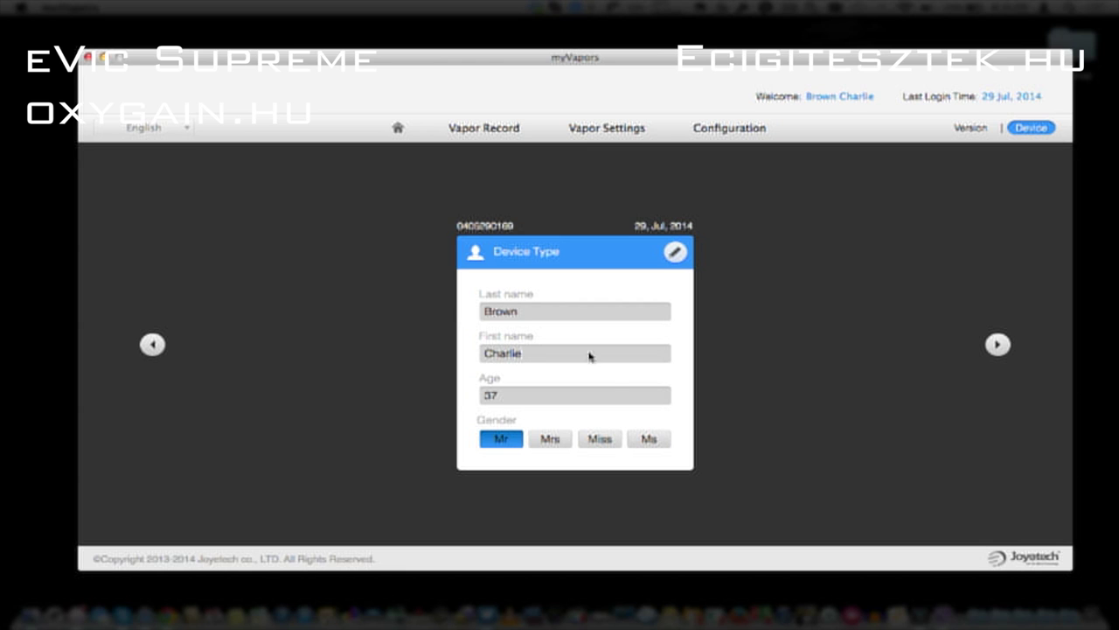
click(674, 252)
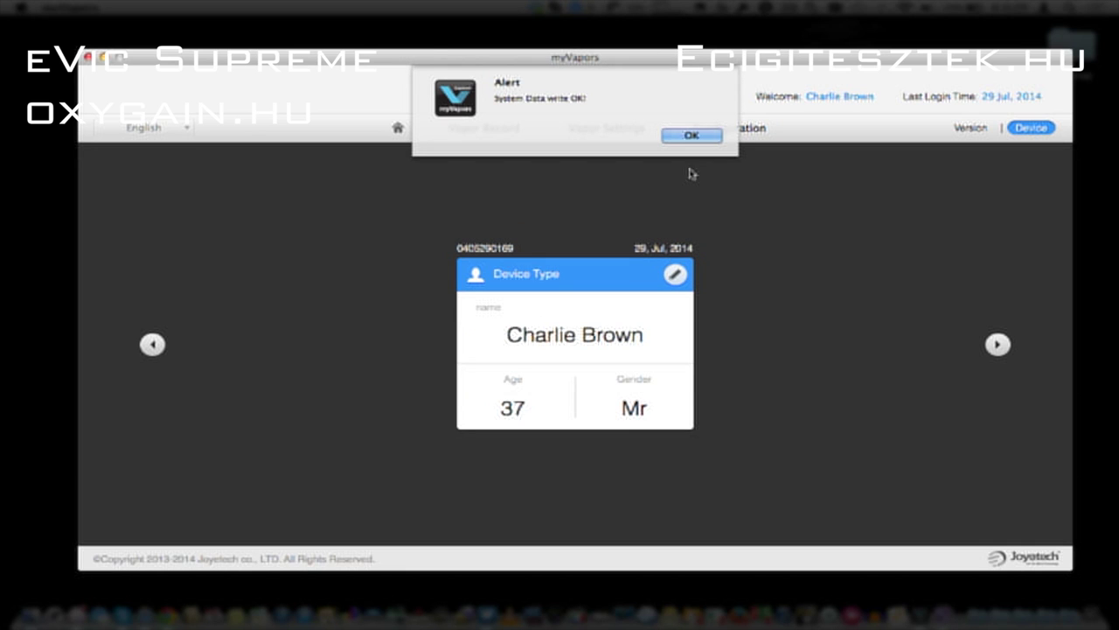
click(710, 138)
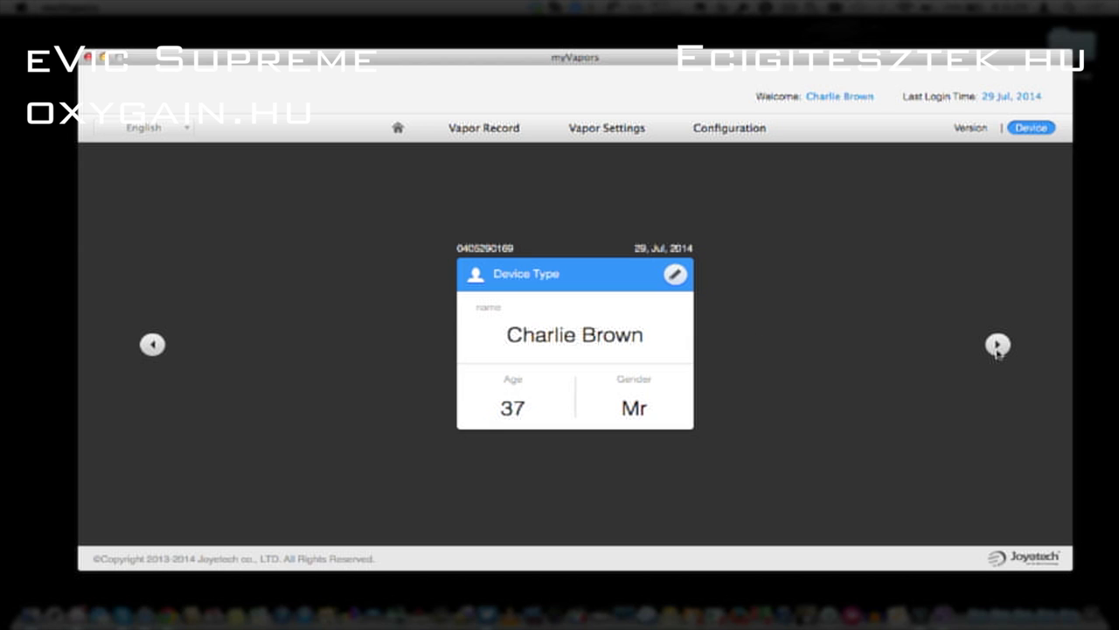
Open the Version page, show the available firmware, and start the device upgrade to eVic supreme 2.1
click(970, 128)
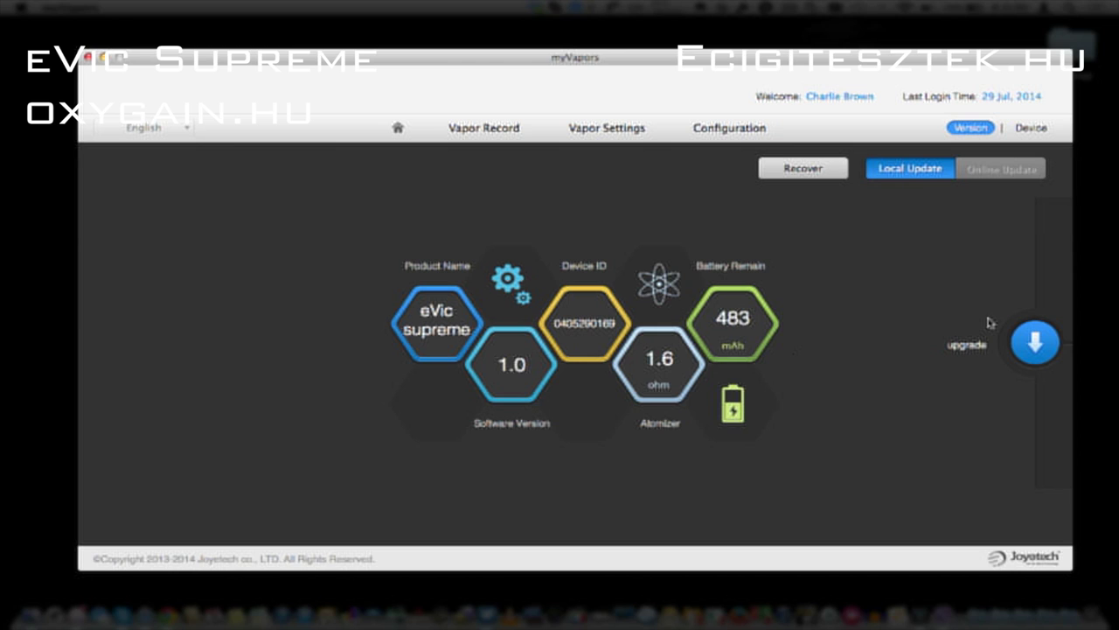
click(1040, 347)
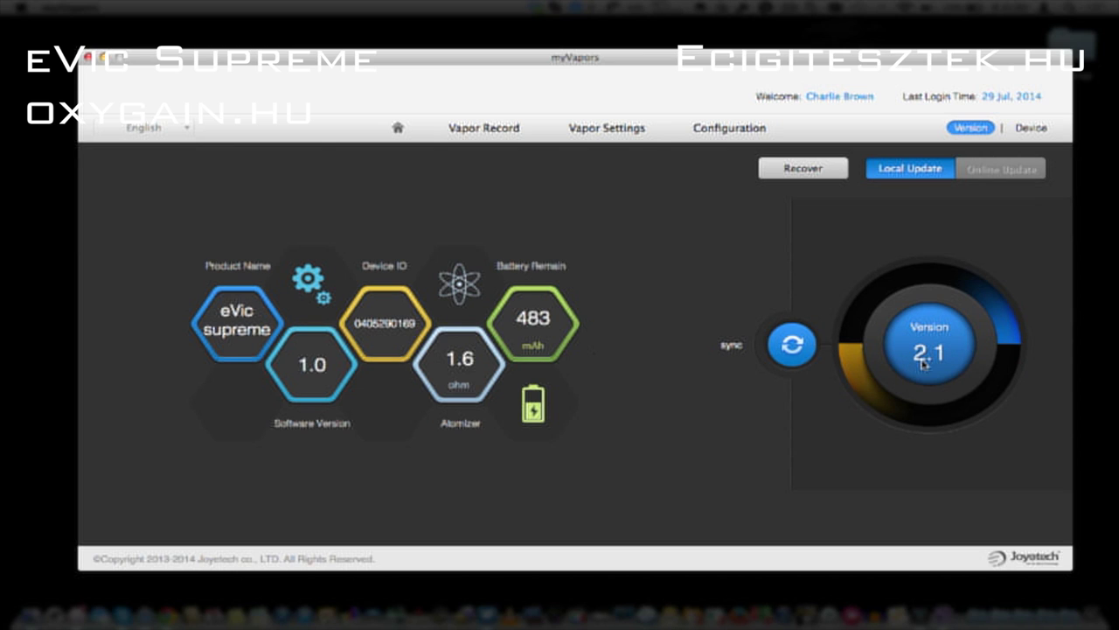
click(936, 343)
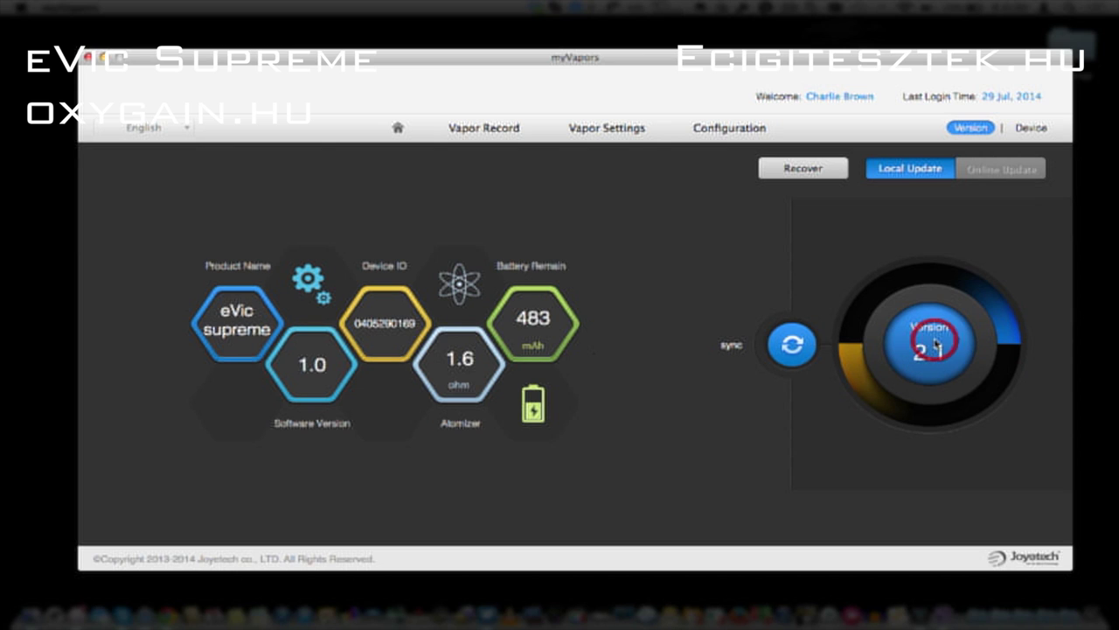
click(791, 345)
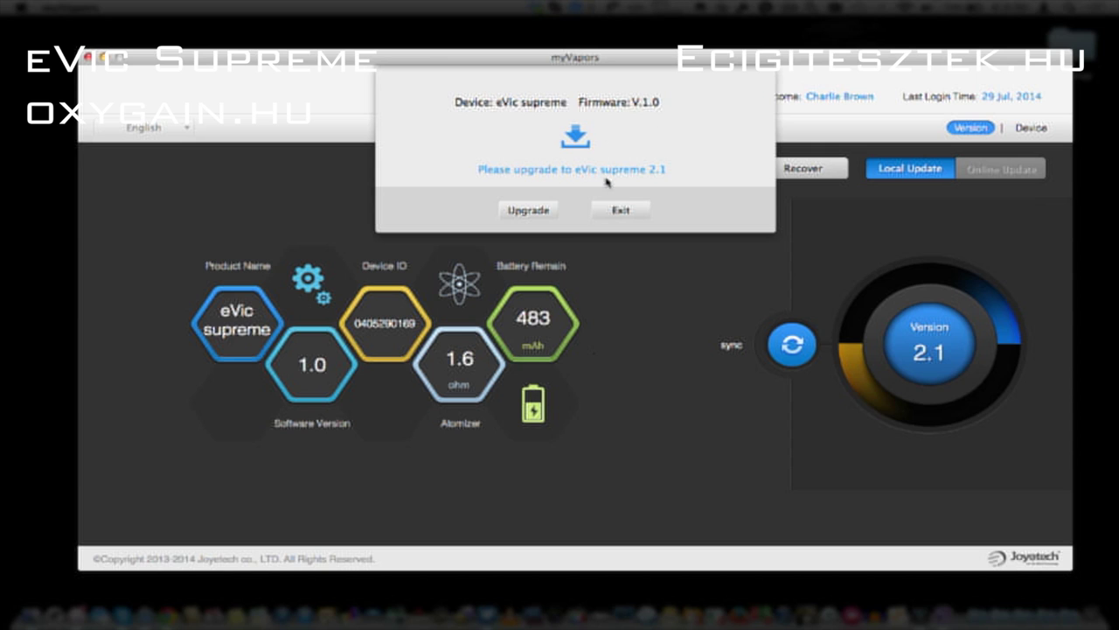
click(537, 210)
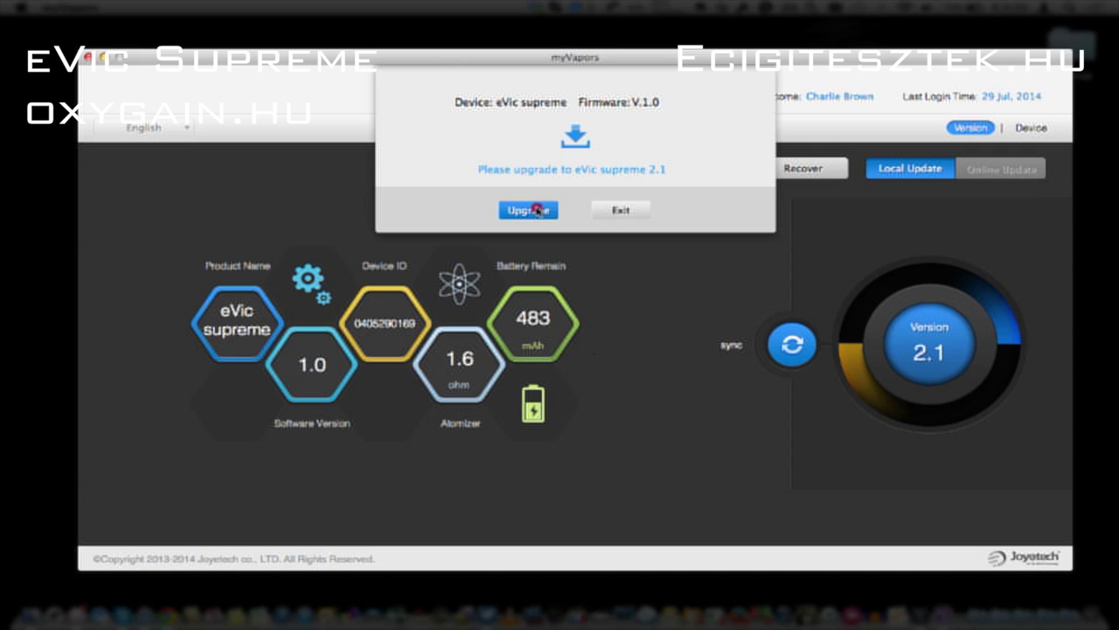
Choose English as the firmware language and V2.1 as the version, run the upgrade, and acknowledge the USB disconnection
click(589, 146)
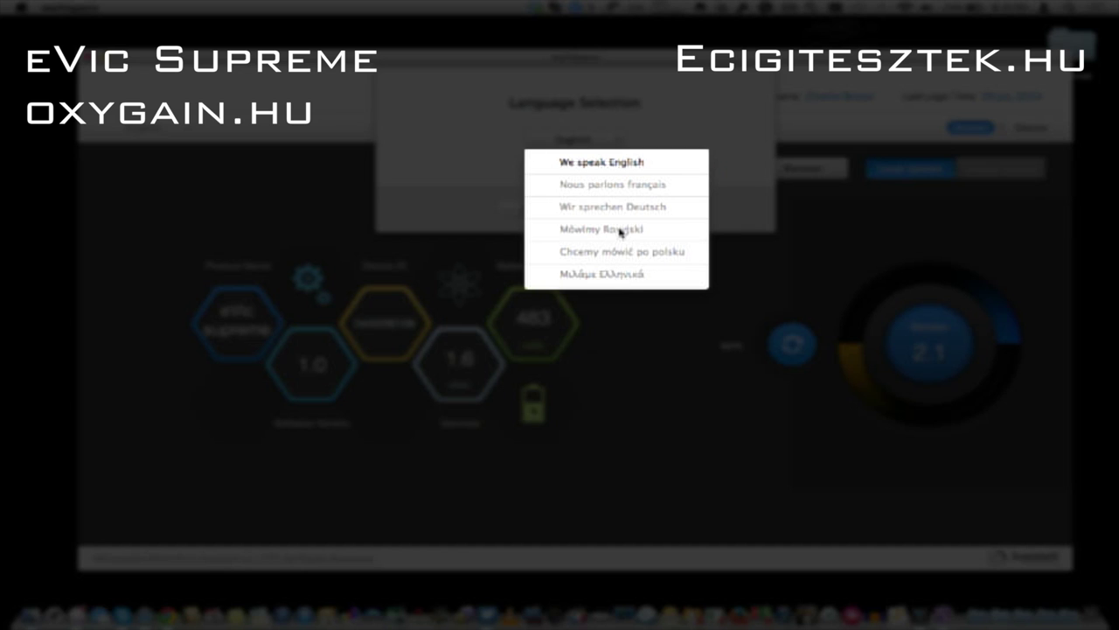
click(473, 179)
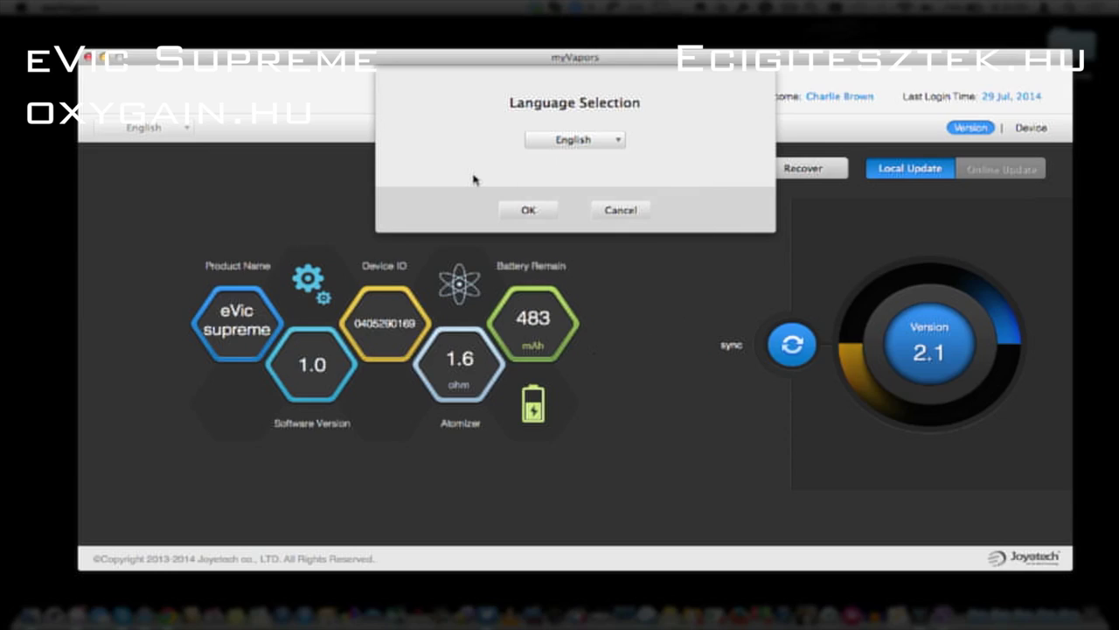
click(529, 213)
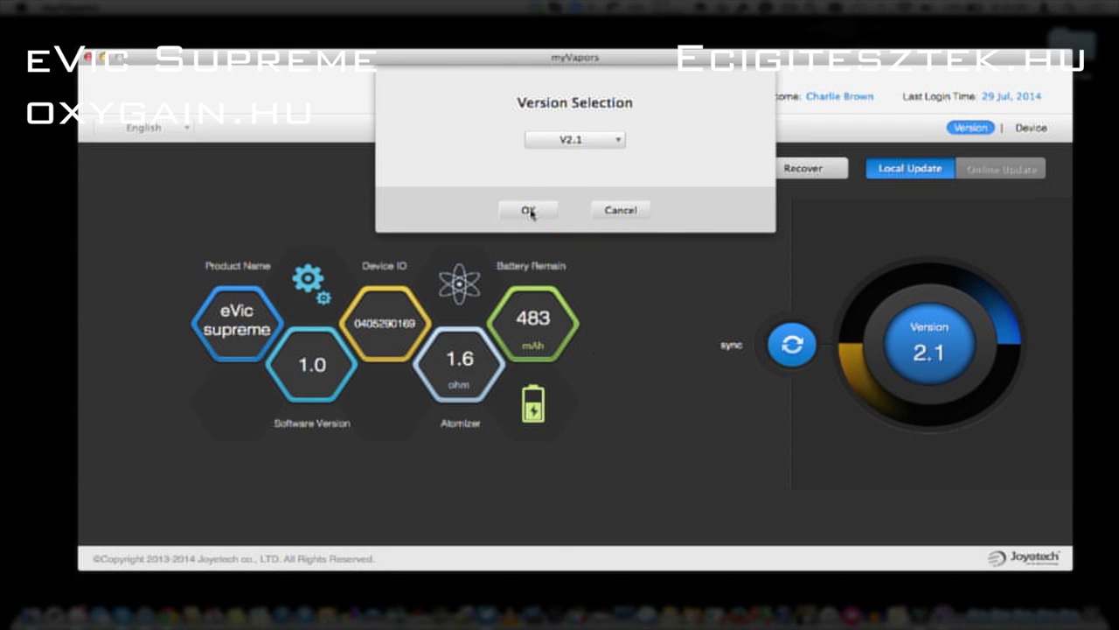
click(570, 142)
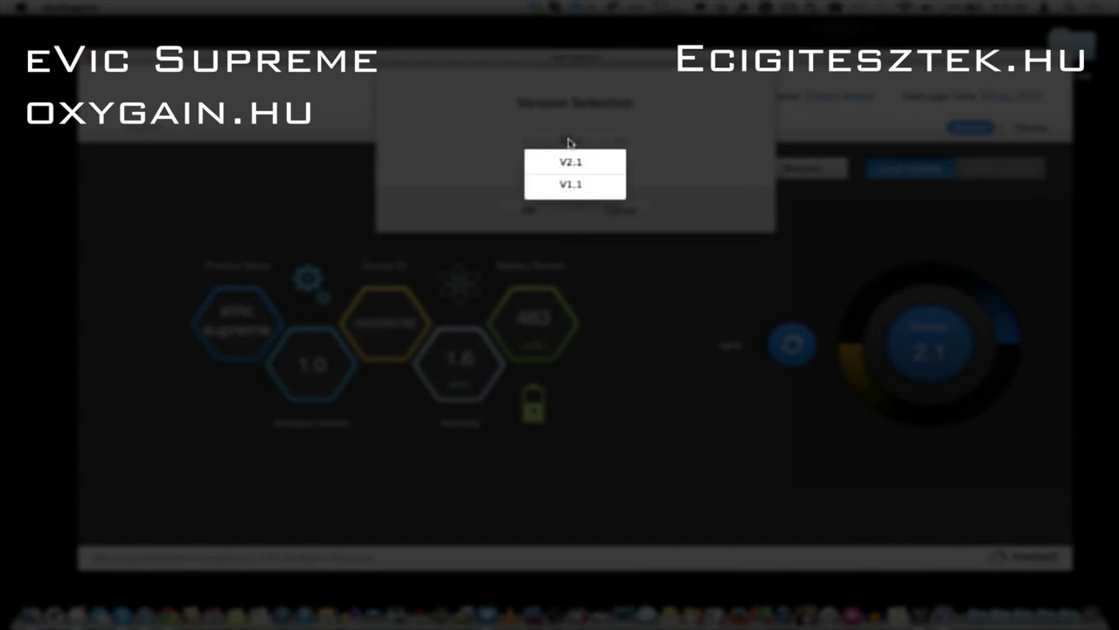
click(569, 142)
click(535, 208)
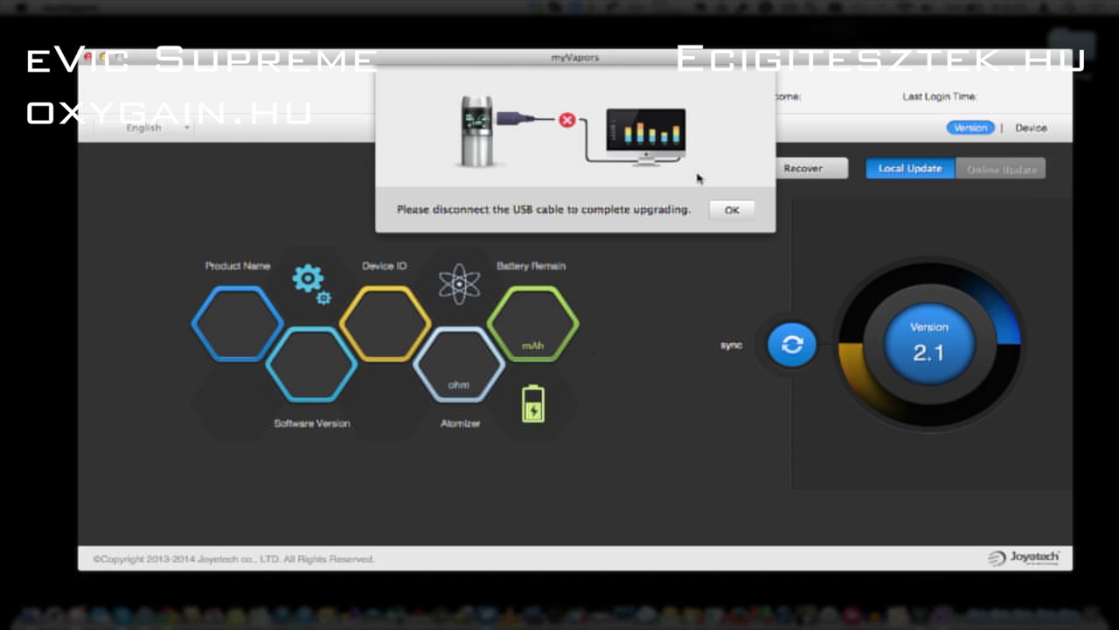
click(732, 210)
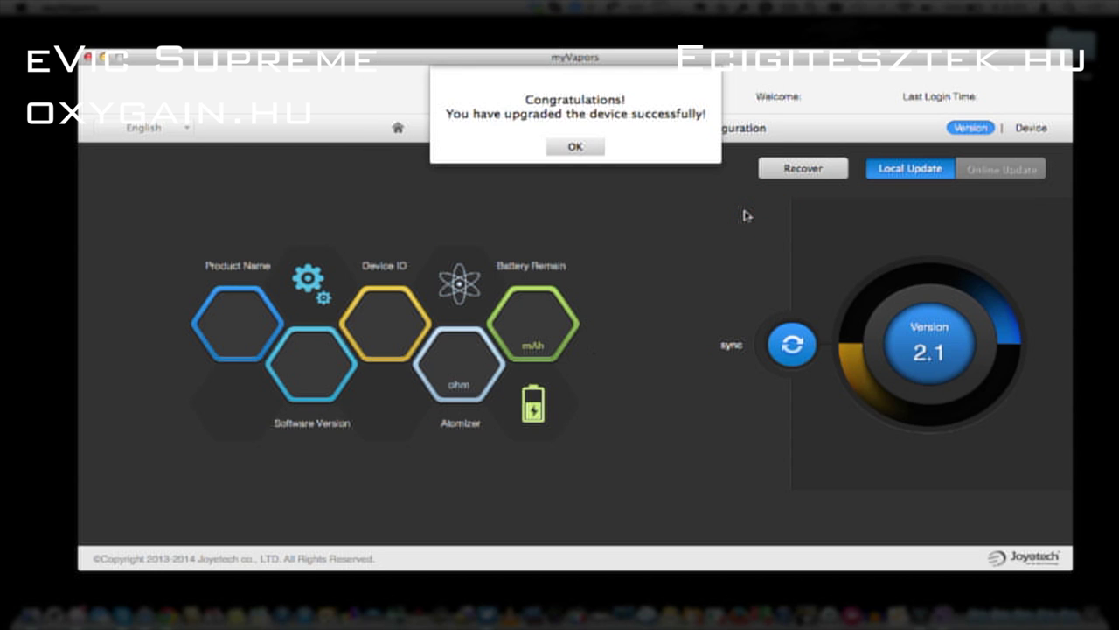
Acknowledge the completed device upgrade and return to the home page
click(565, 147)
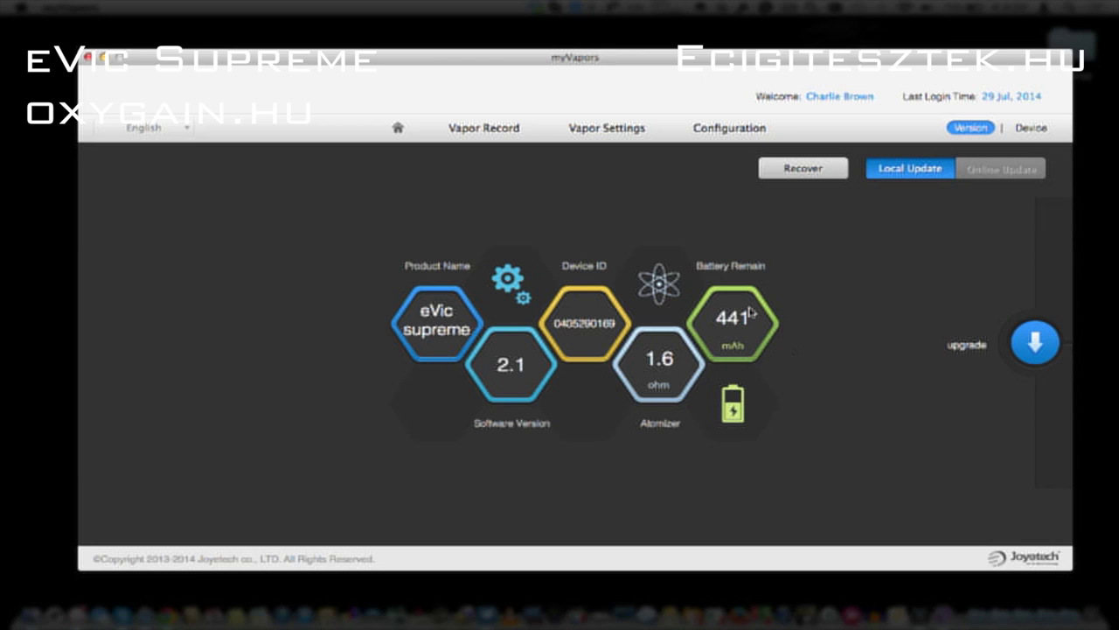
click(398, 129)
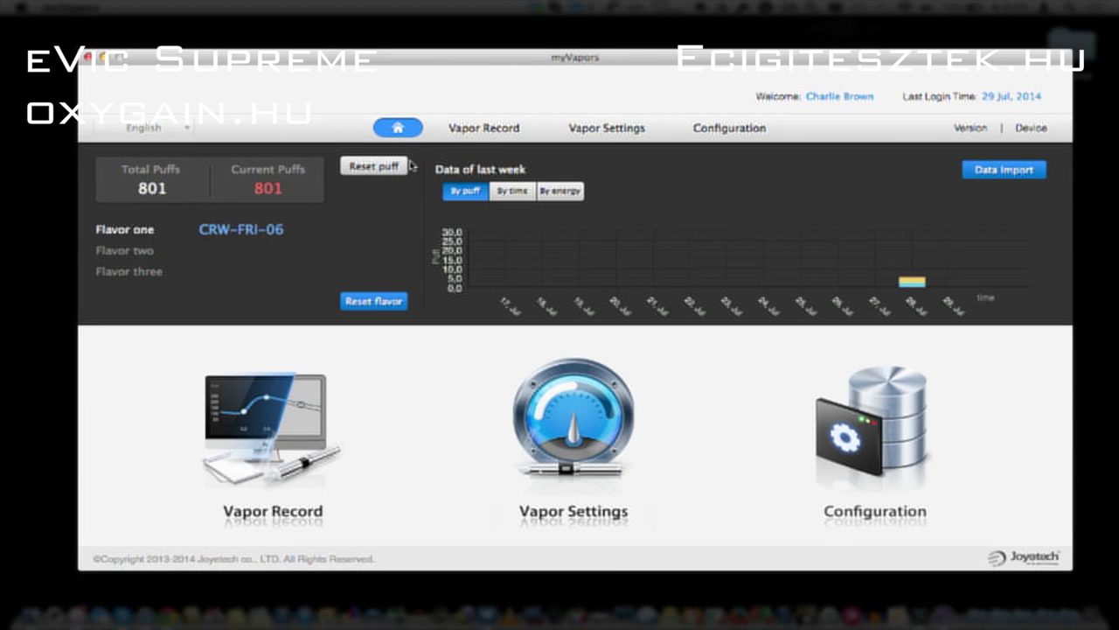
Open the Vapor Record page, set the start date to 01-07-14, and search the puff records for that period
click(481, 129)
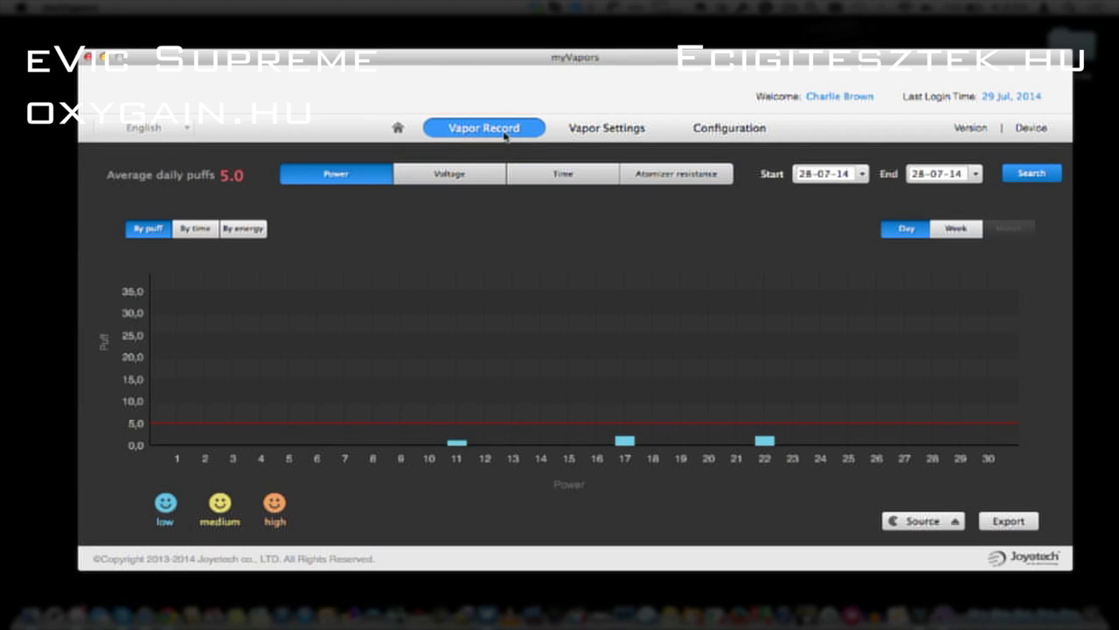
click(864, 178)
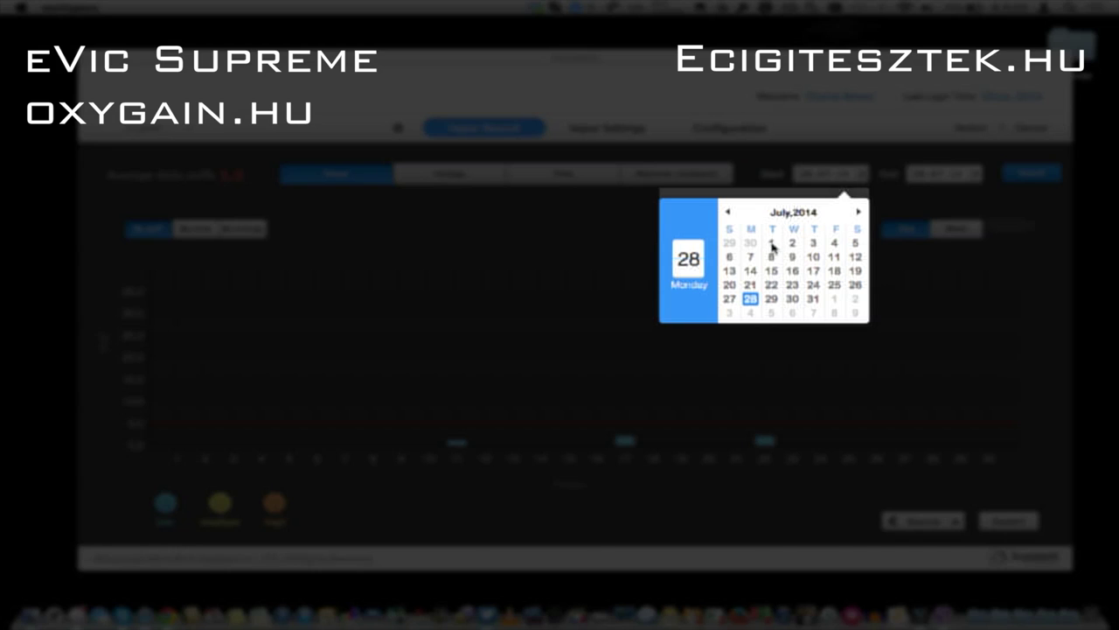
click(797, 244)
click(1025, 180)
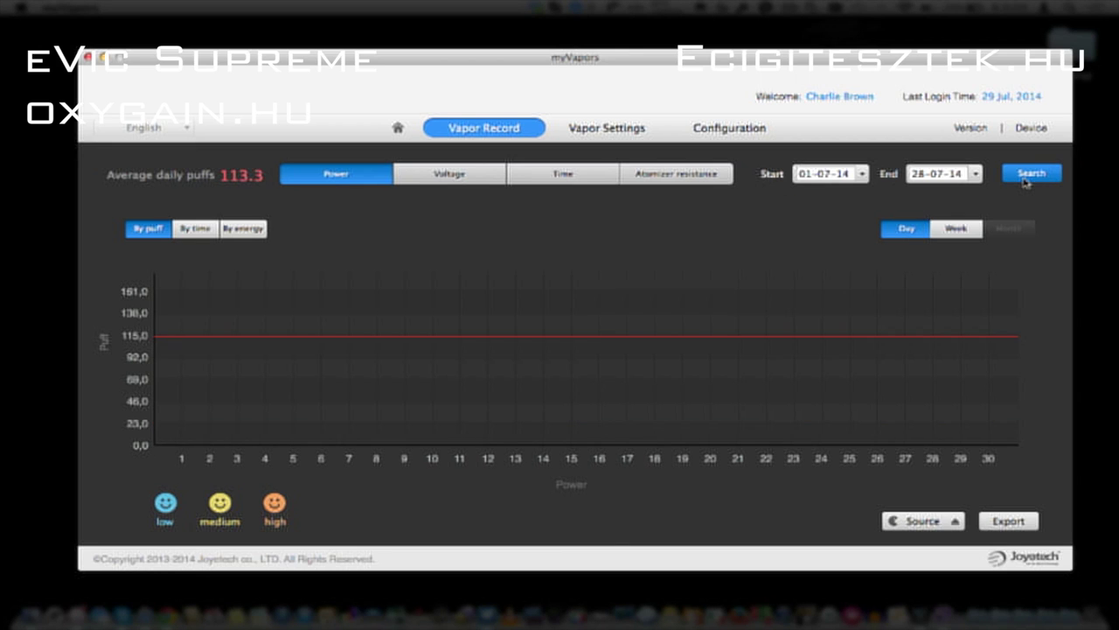
View the vapor record chart by time, by voltage, and by power
click(591, 180)
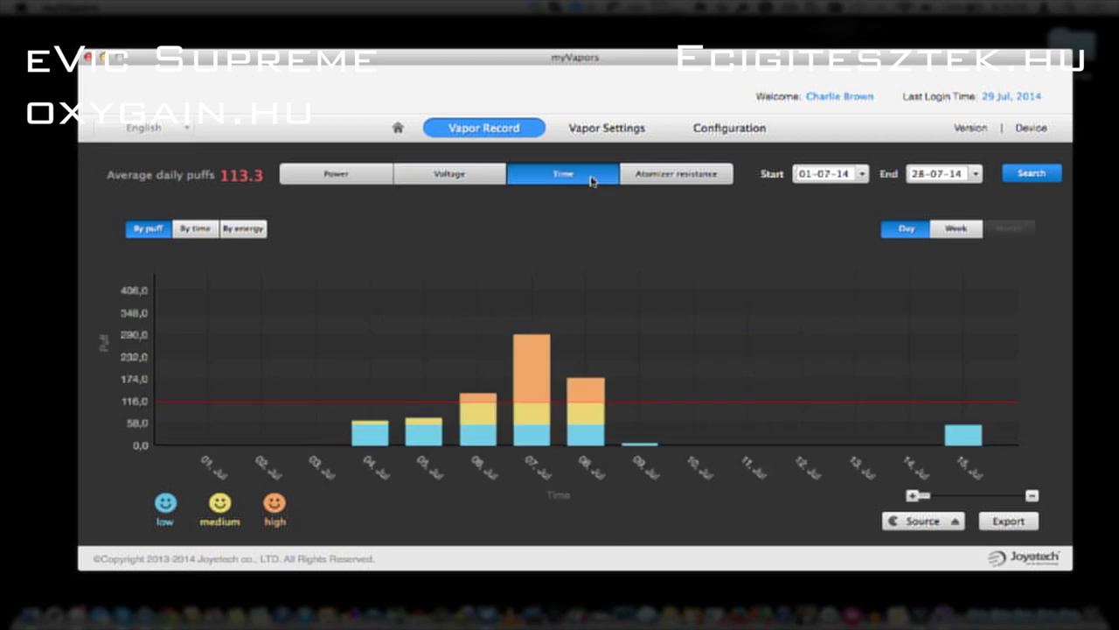
click(471, 176)
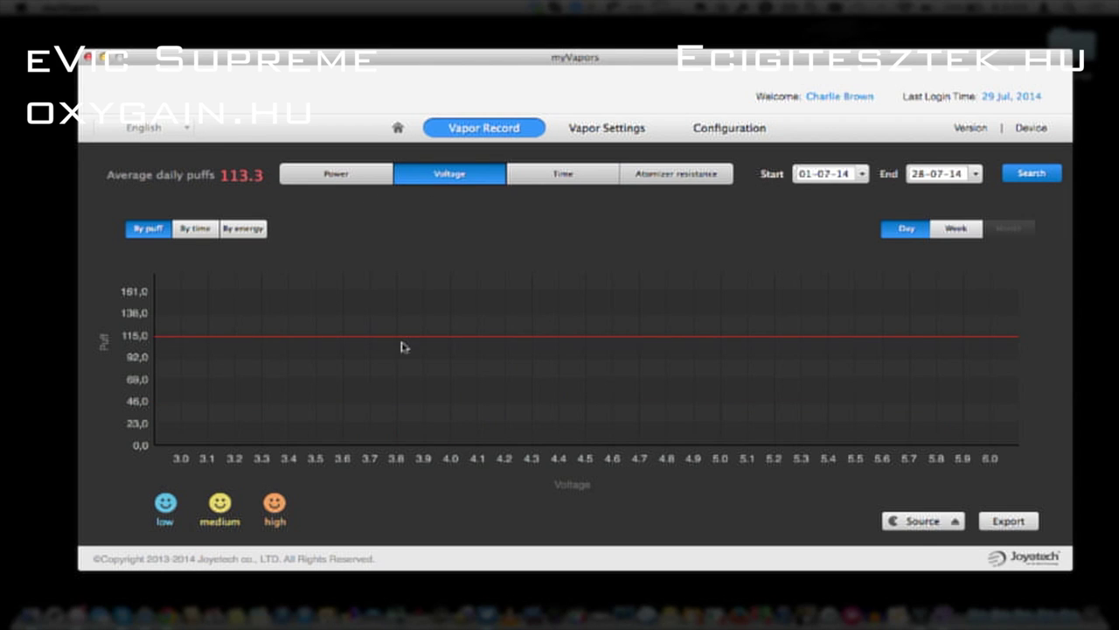
click(353, 173)
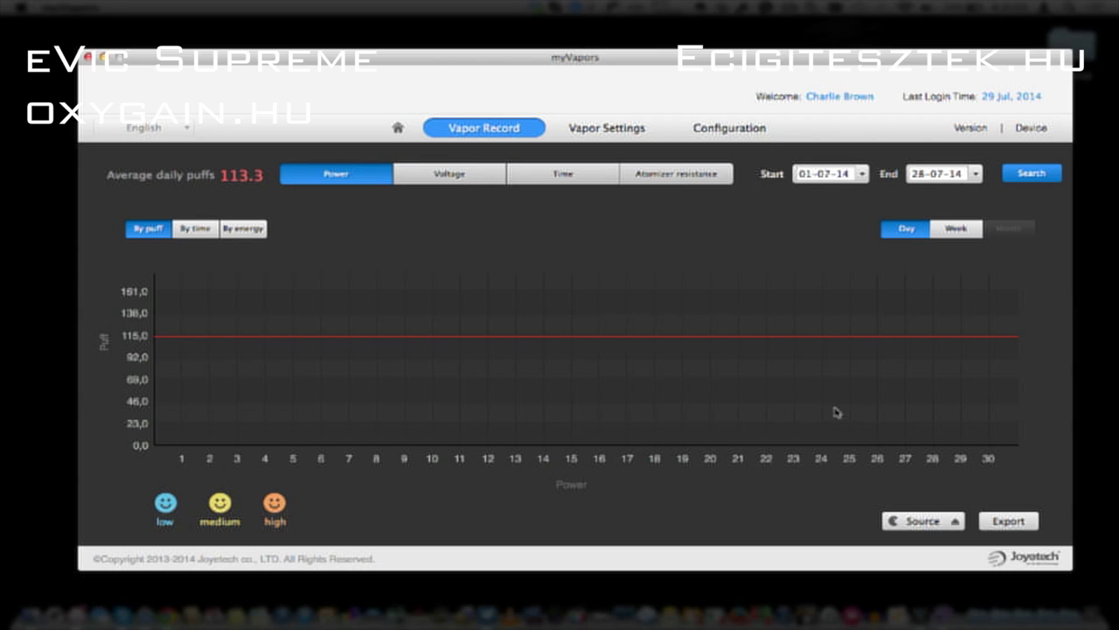
Deselect and reselect the listed device as the source of the vapor records, confirm it, and recheck the source list
click(958, 523)
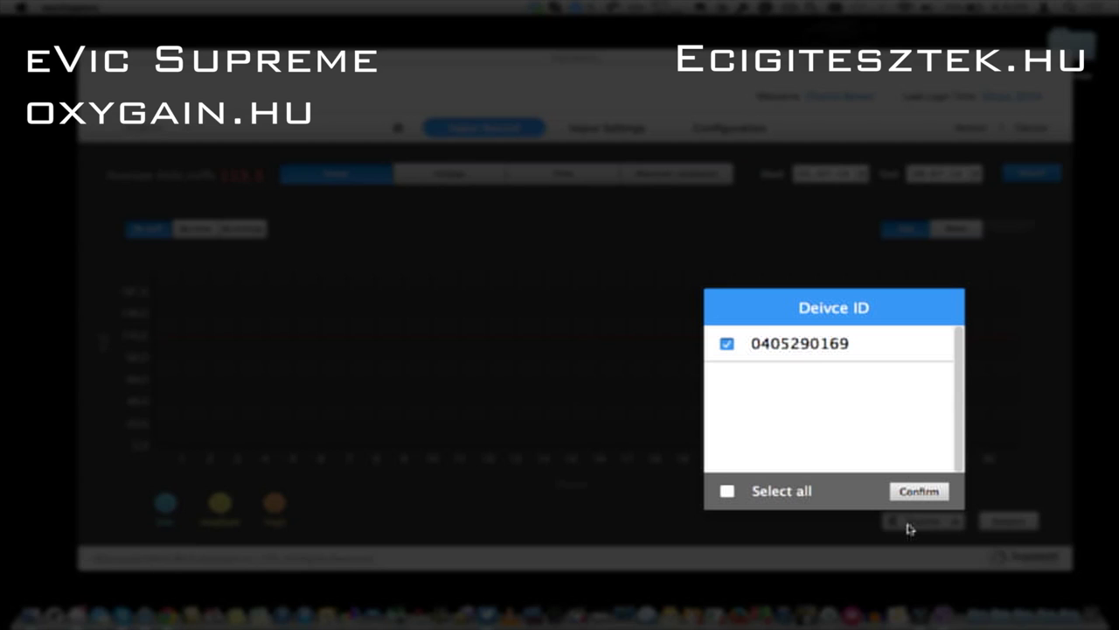
click(819, 346)
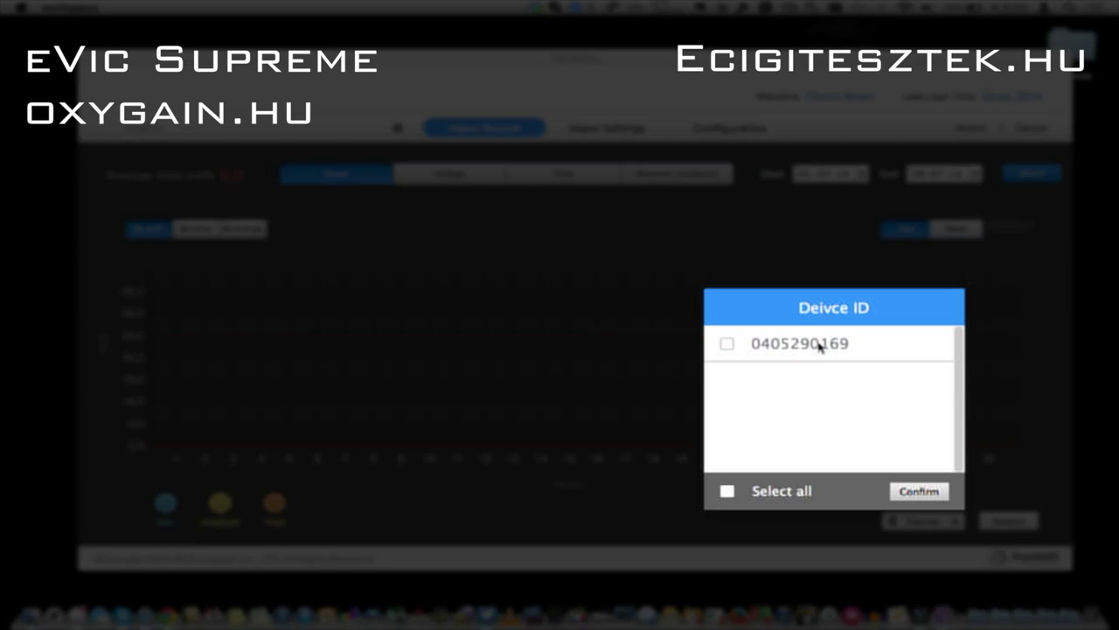
click(790, 349)
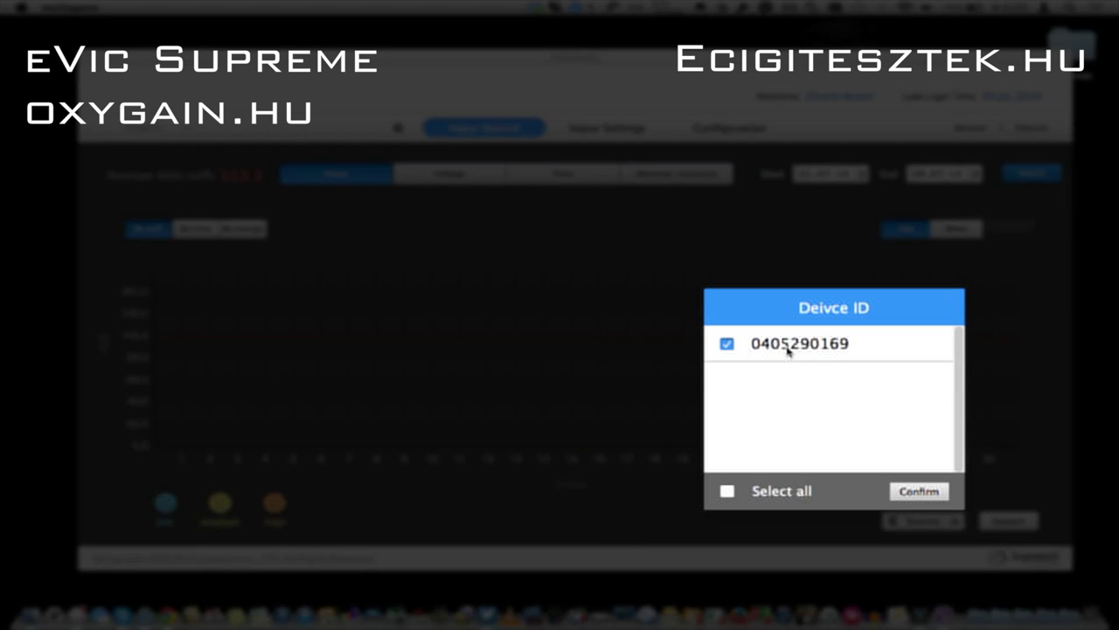
click(905, 490)
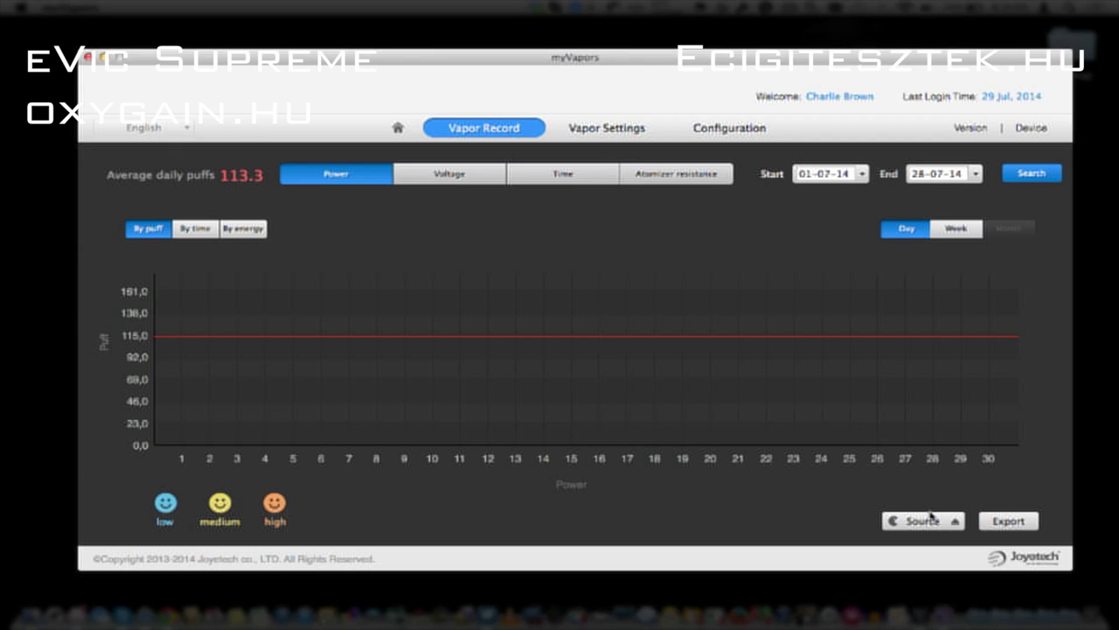
click(930, 518)
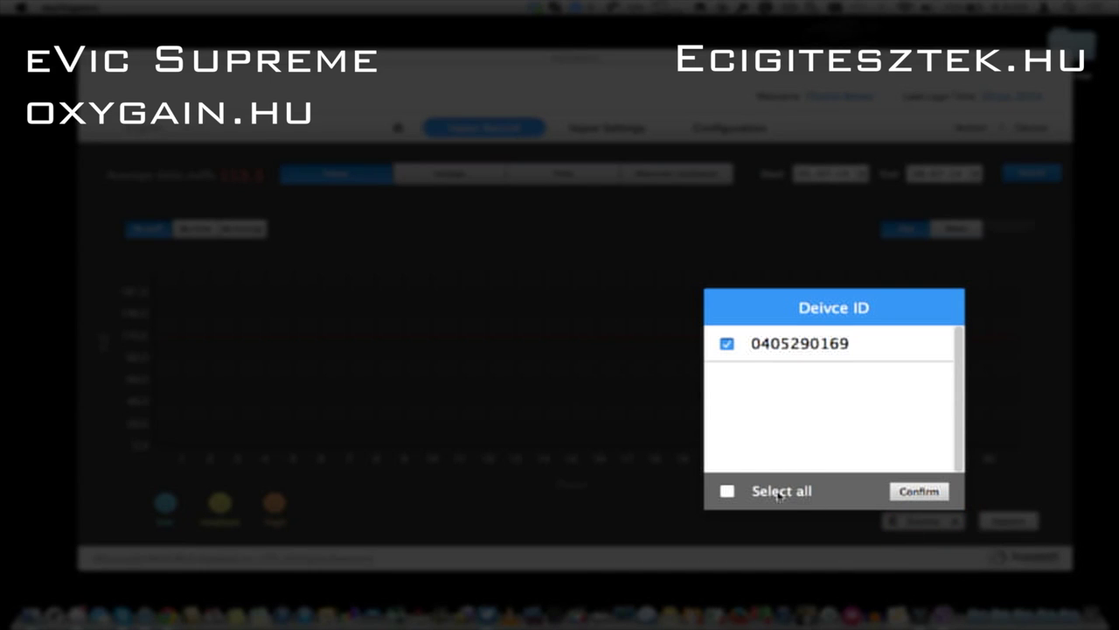
click(920, 492)
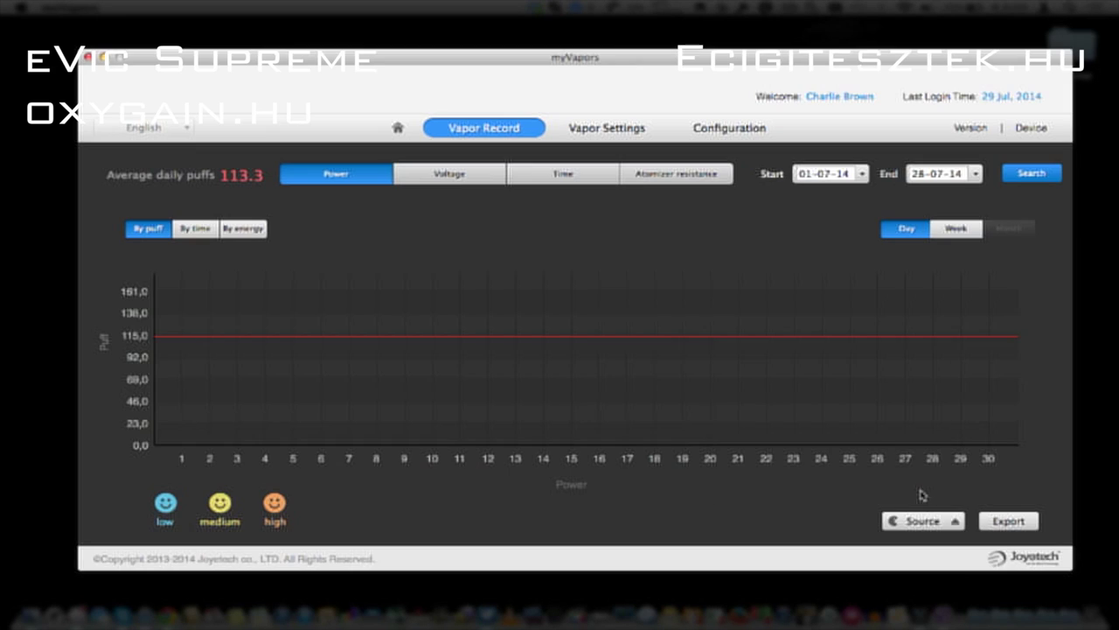
click(998, 522)
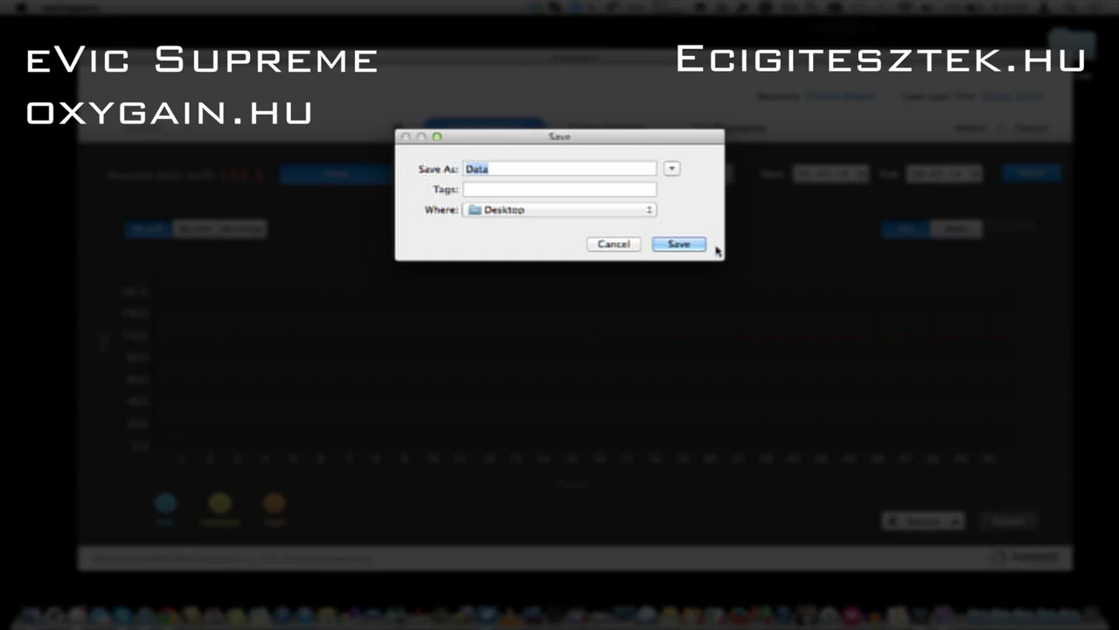
click(673, 169)
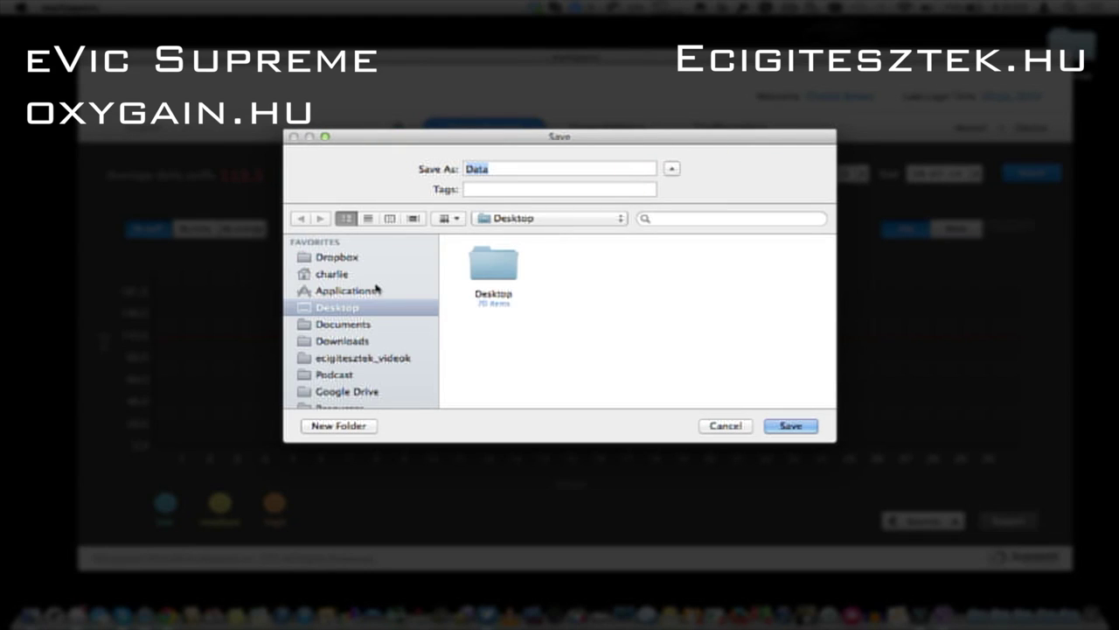
click(722, 426)
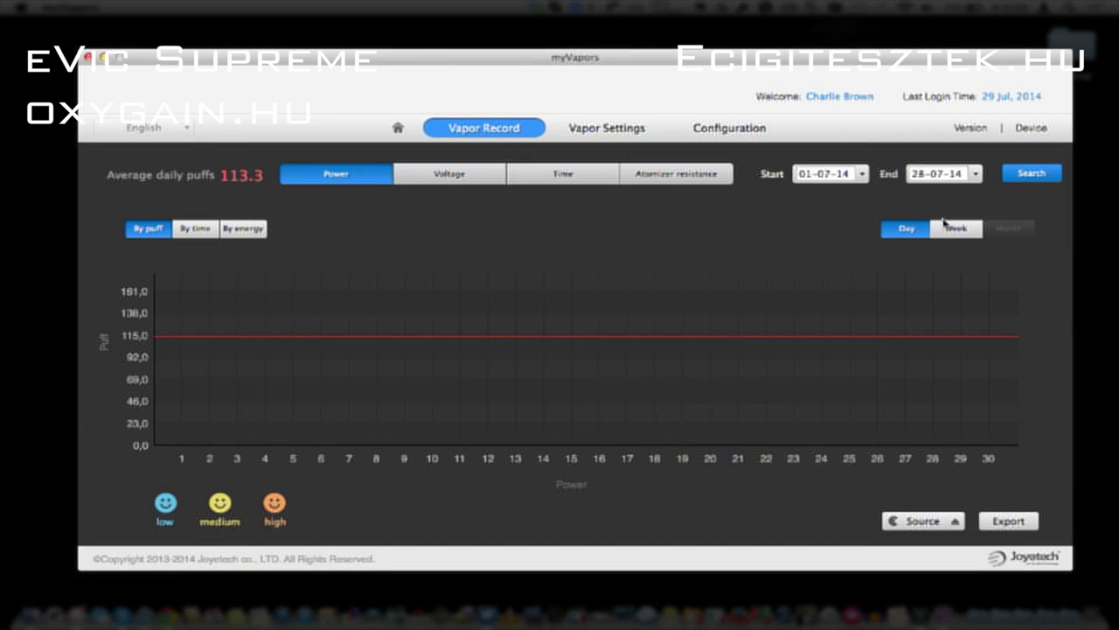